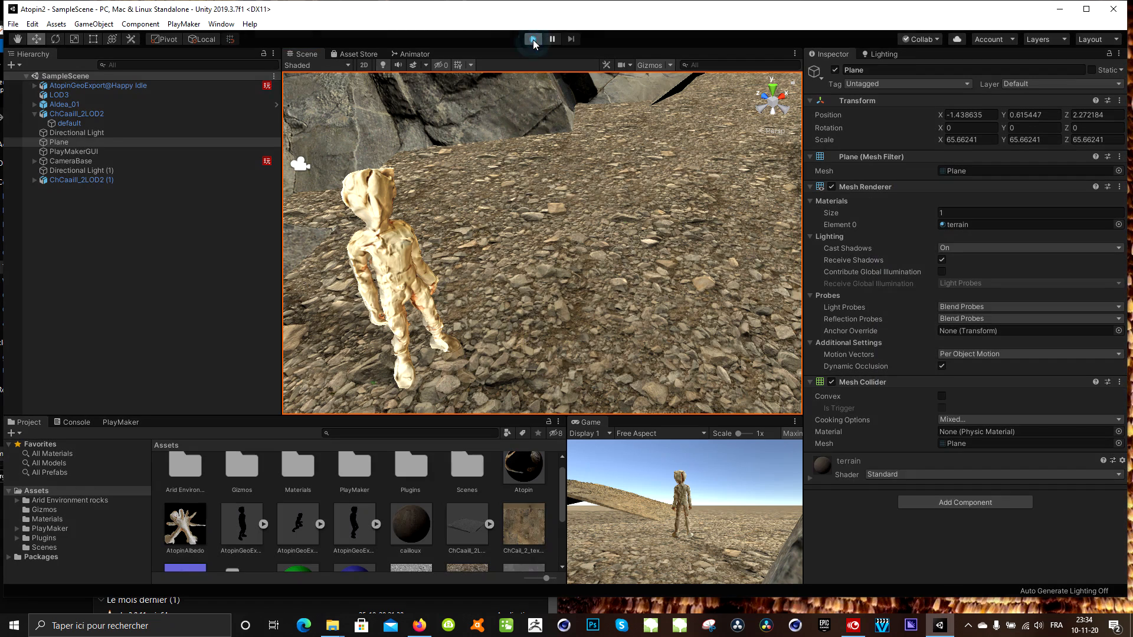
Step: Test the scene in Play mode by running the character around the rocks and gravel terrain, then stop playback
left_click(533, 39)
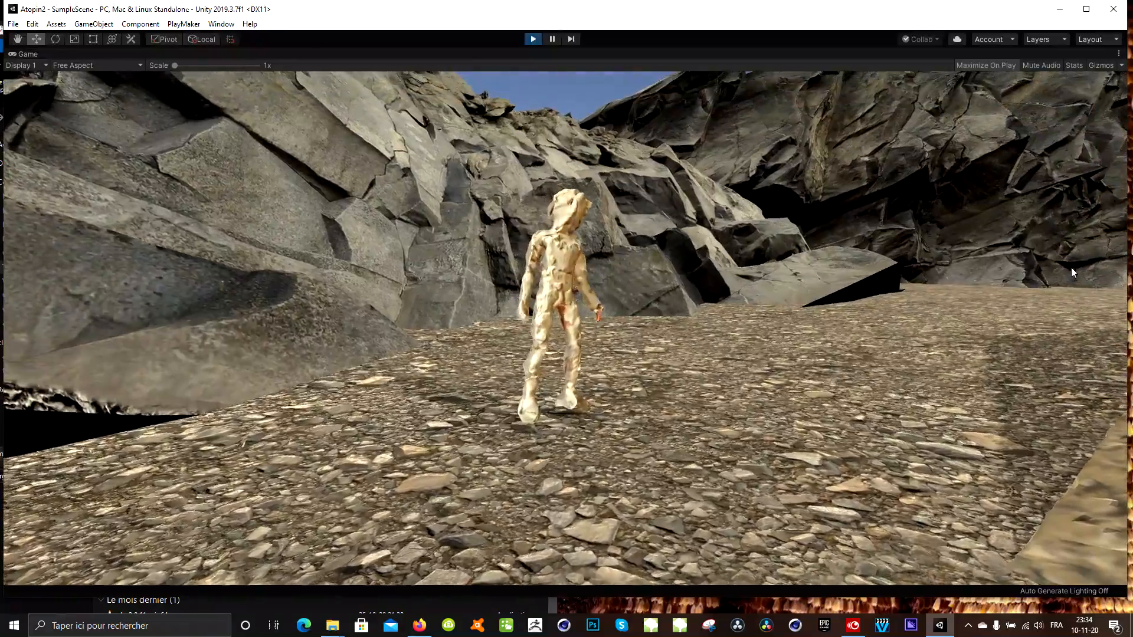
key("Up")
key("Right")
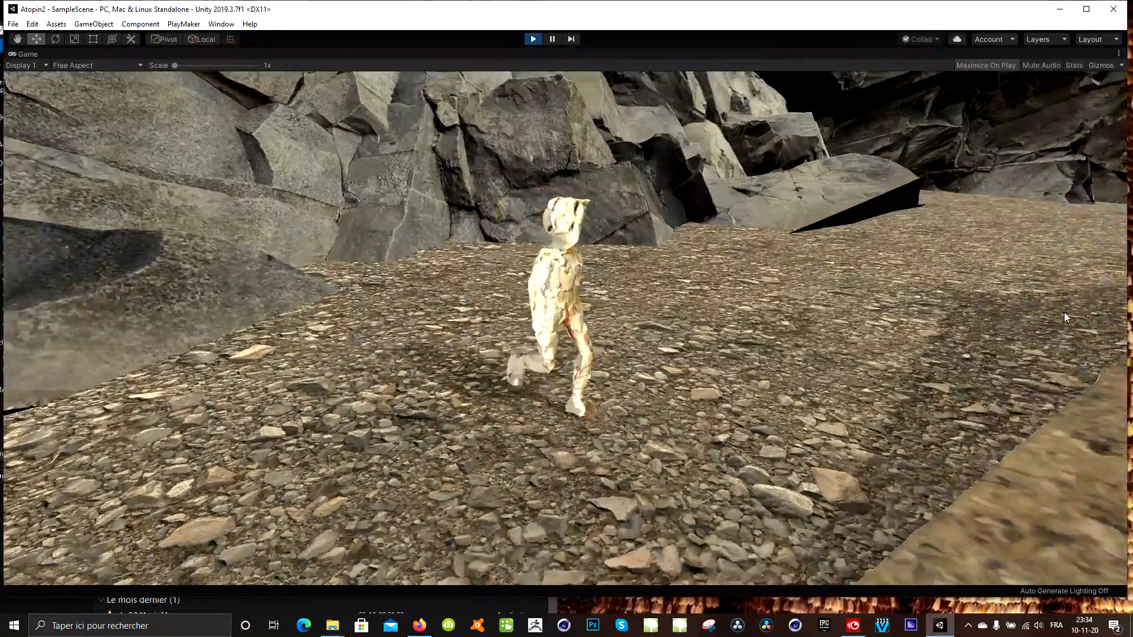
key("Up")
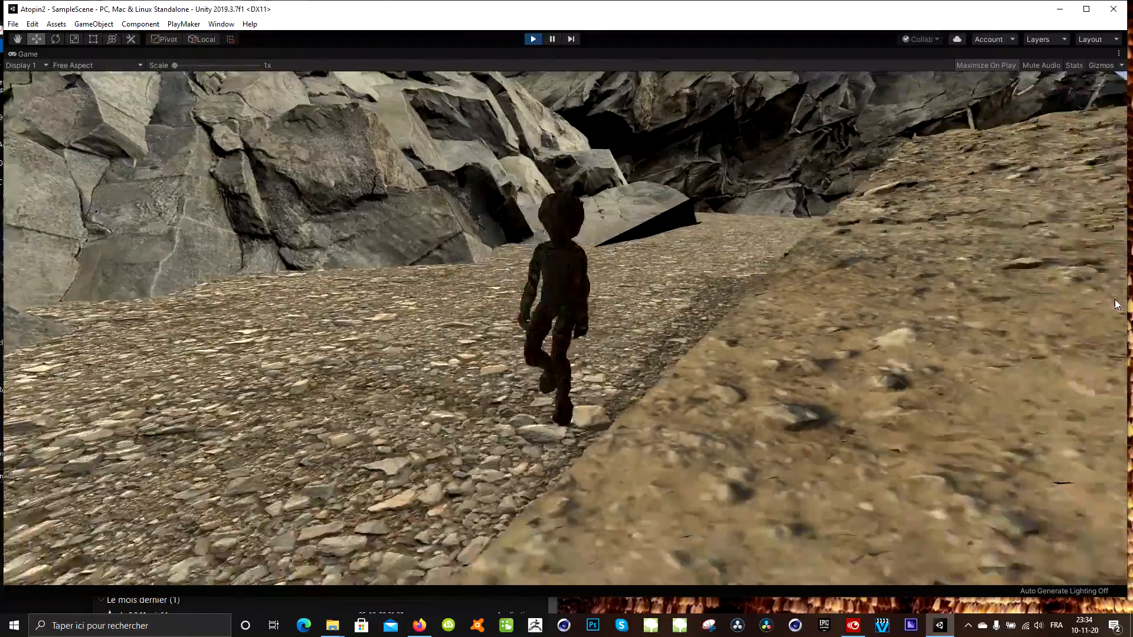
key("Down")
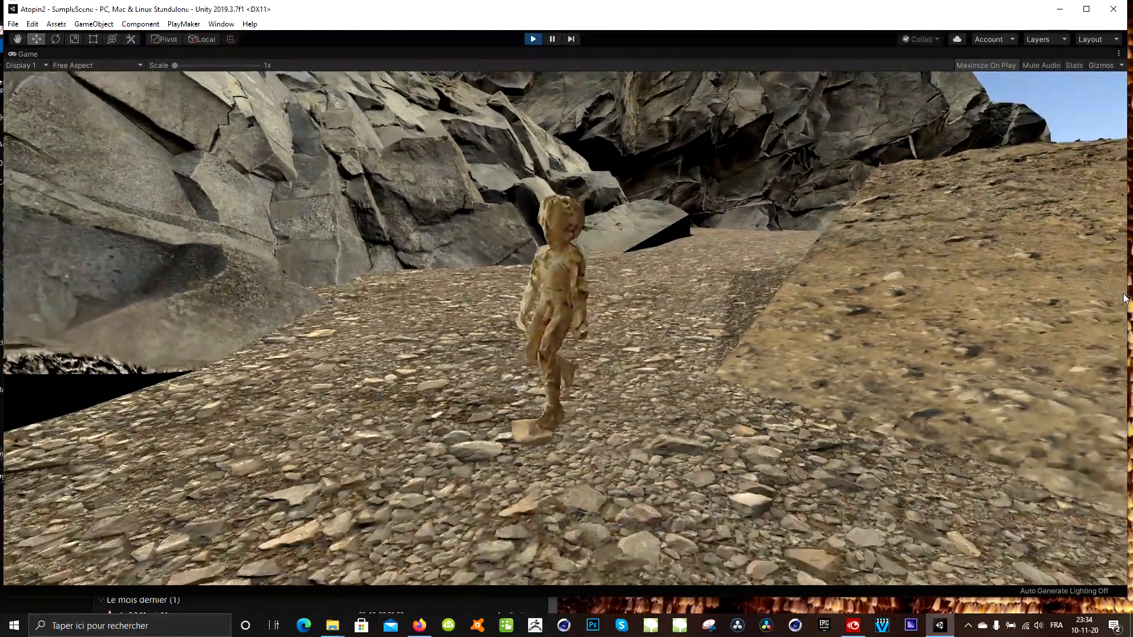
key("Left")
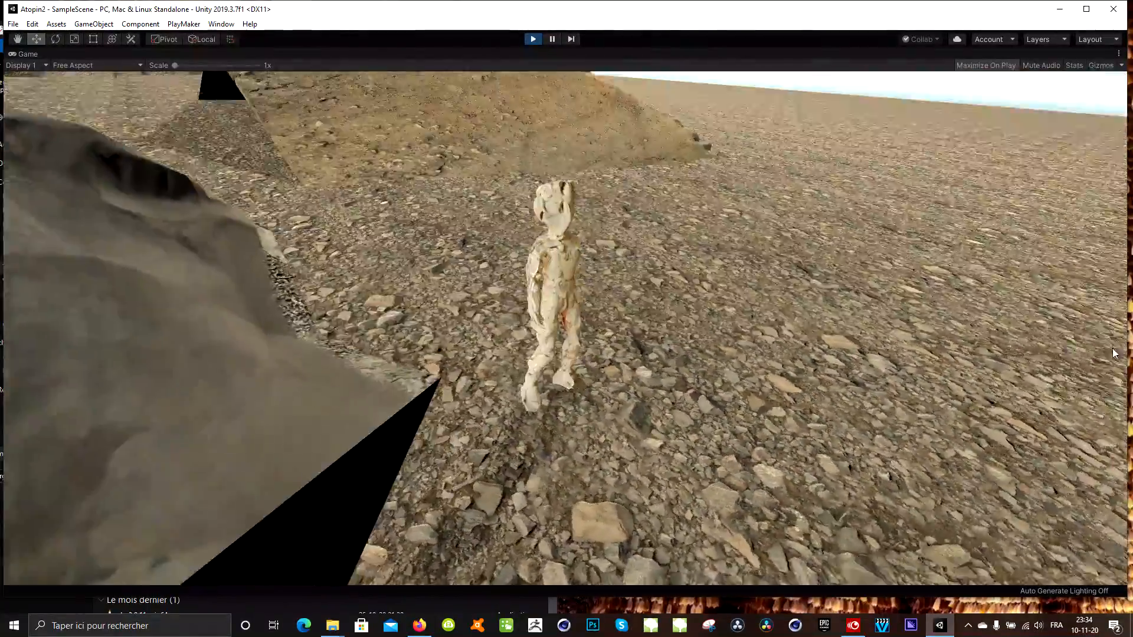
key("Up")
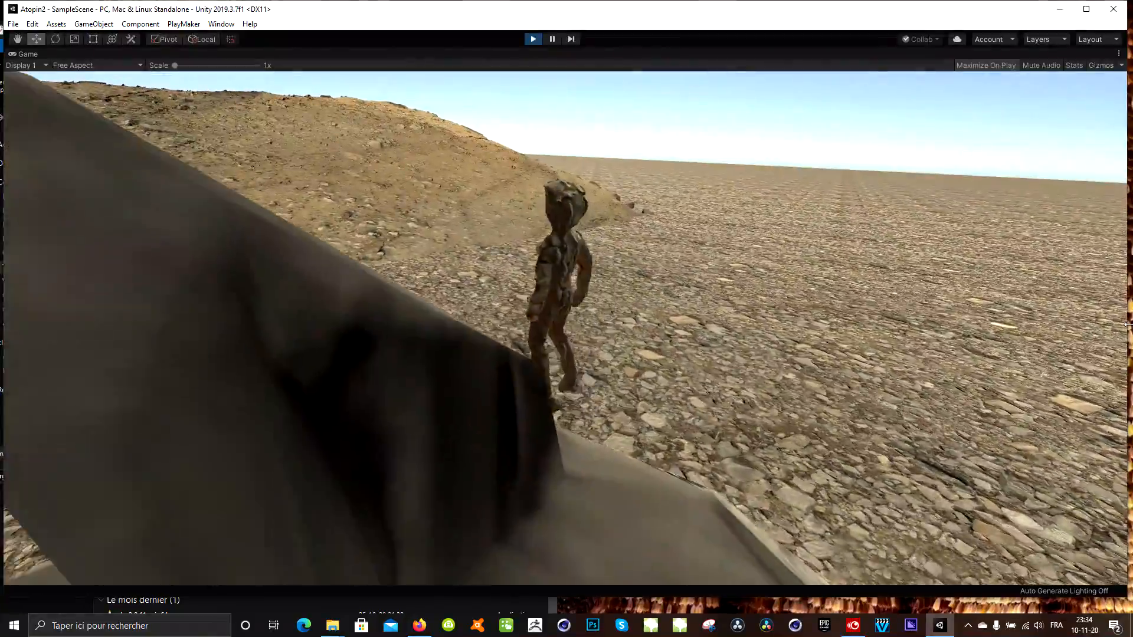
key("Left")
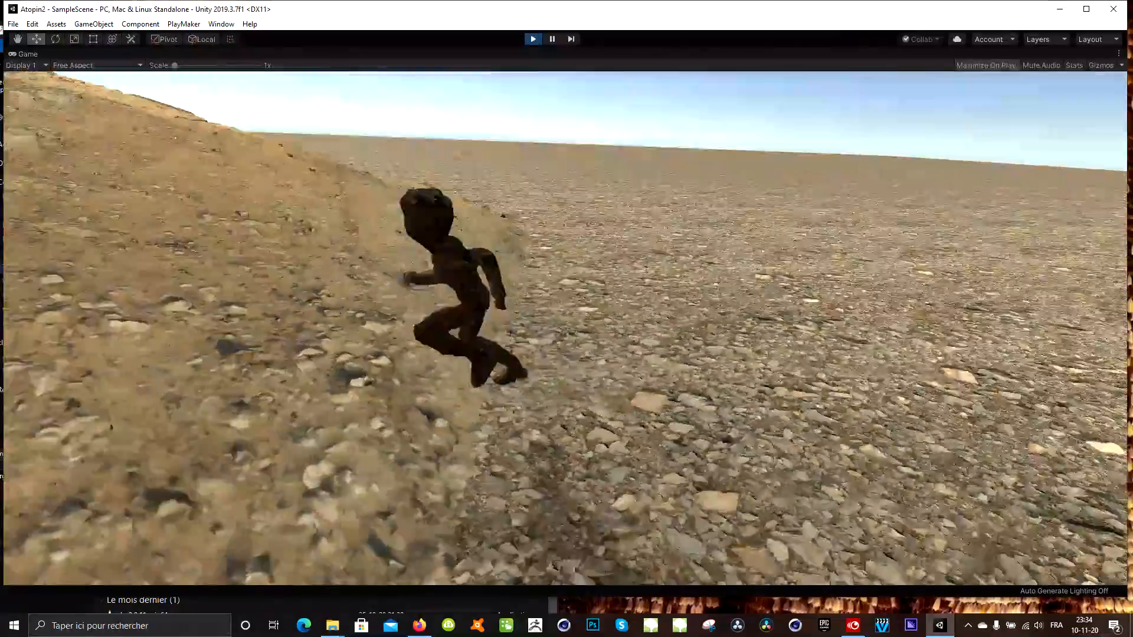
key("Down")
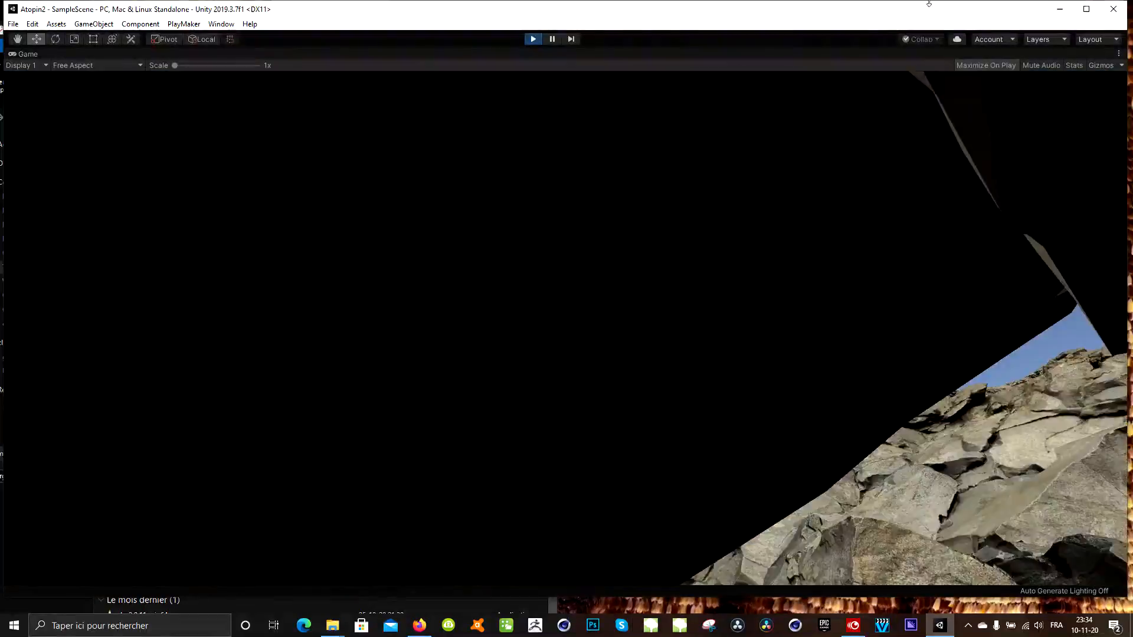
left_click(533, 39)
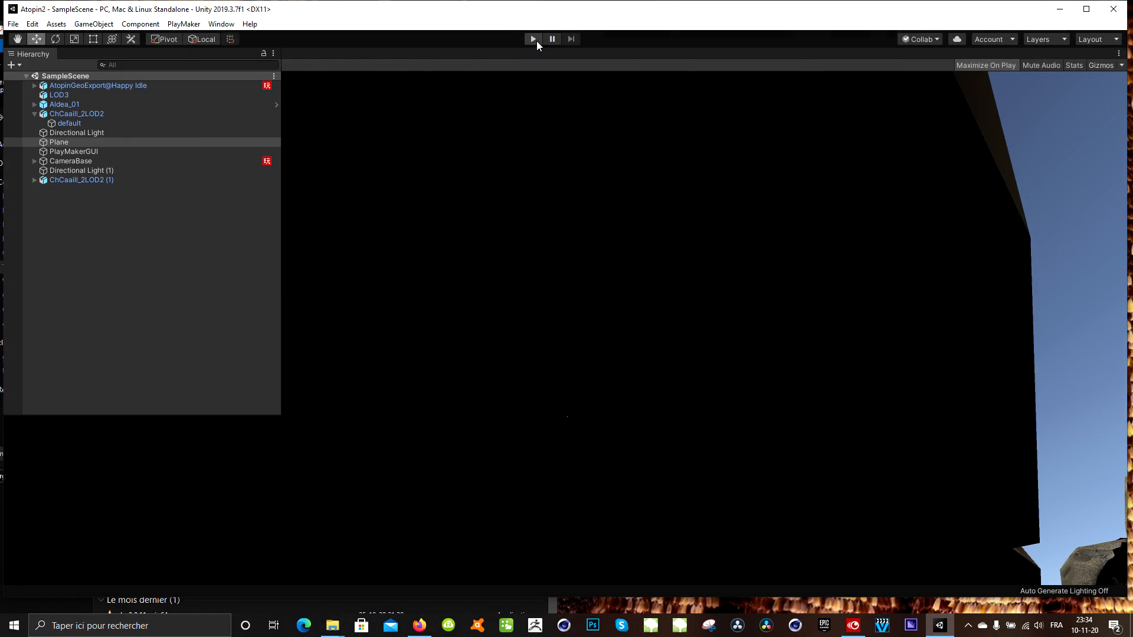
Step: Close the Unity editor and maximize the Firefox window showing the Dumb Game Dev YouTube channel
left_click(1114, 9)
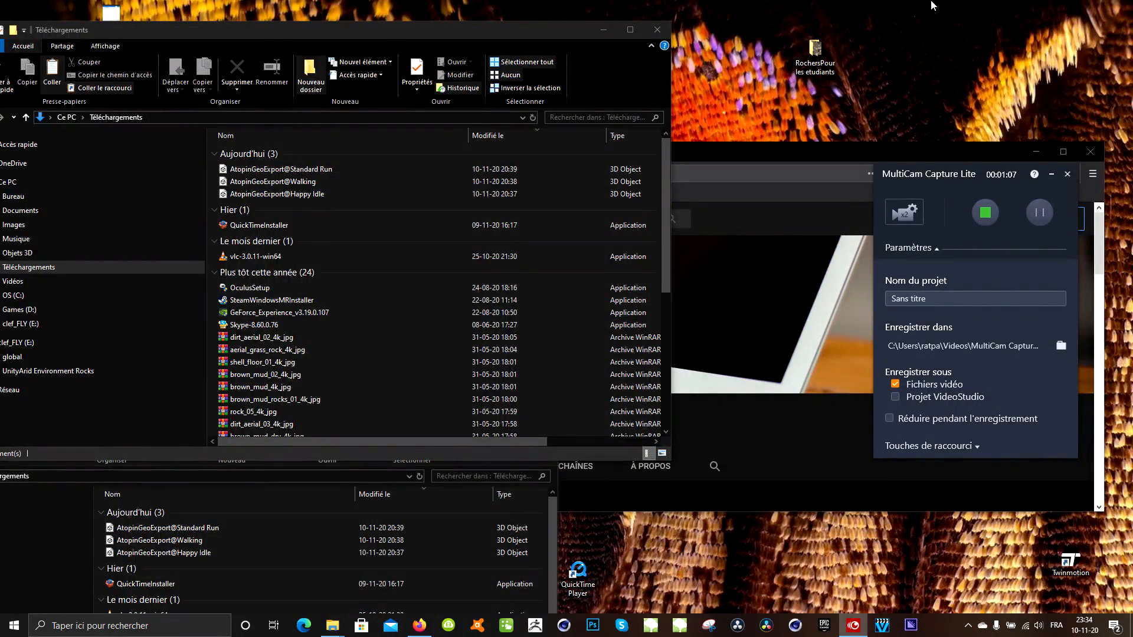
left_click_drag(844, 150, 857, 102)
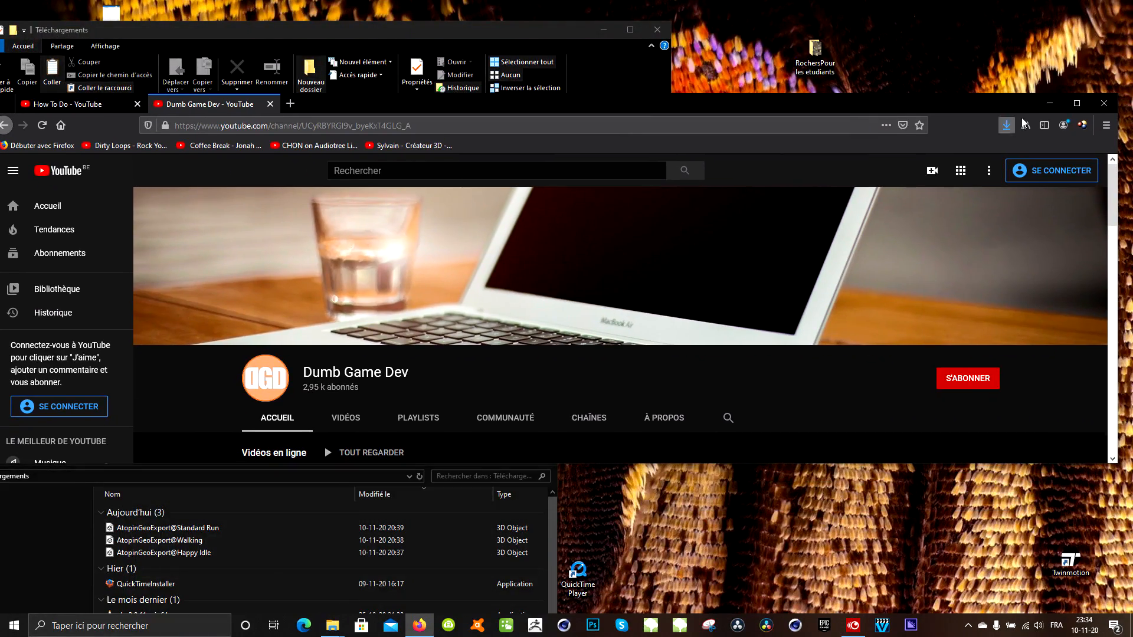
left_click(1076, 104)
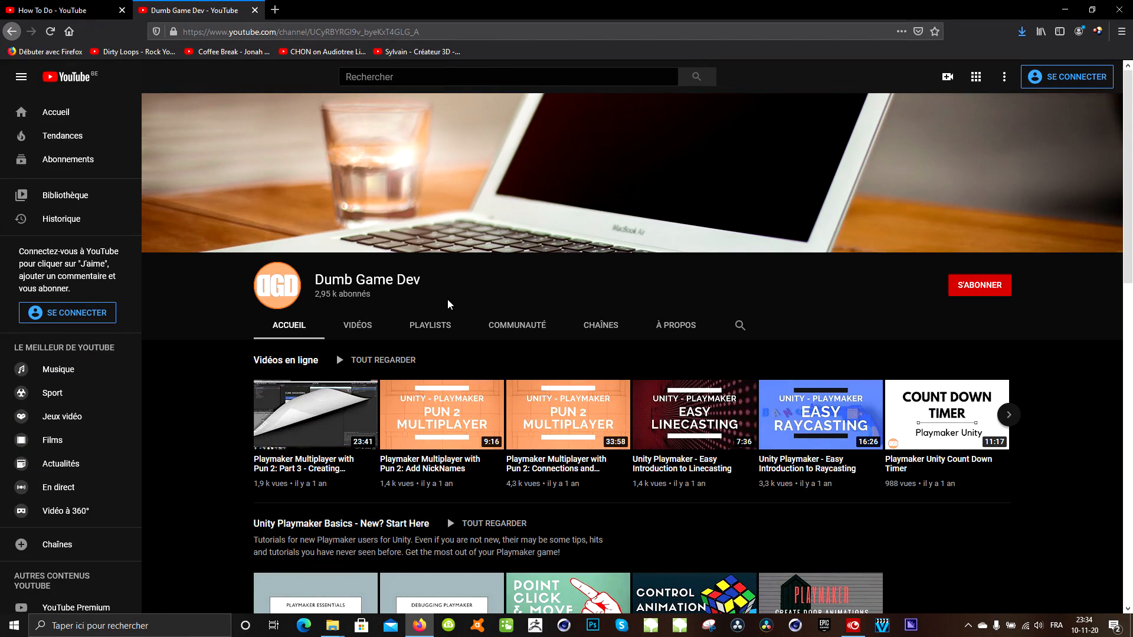
Step: Open the popular video "Third Person Movement_Making Survival-Shooter Game in Unity_PART_1" from the How To Do channel
left_click(93, 12)
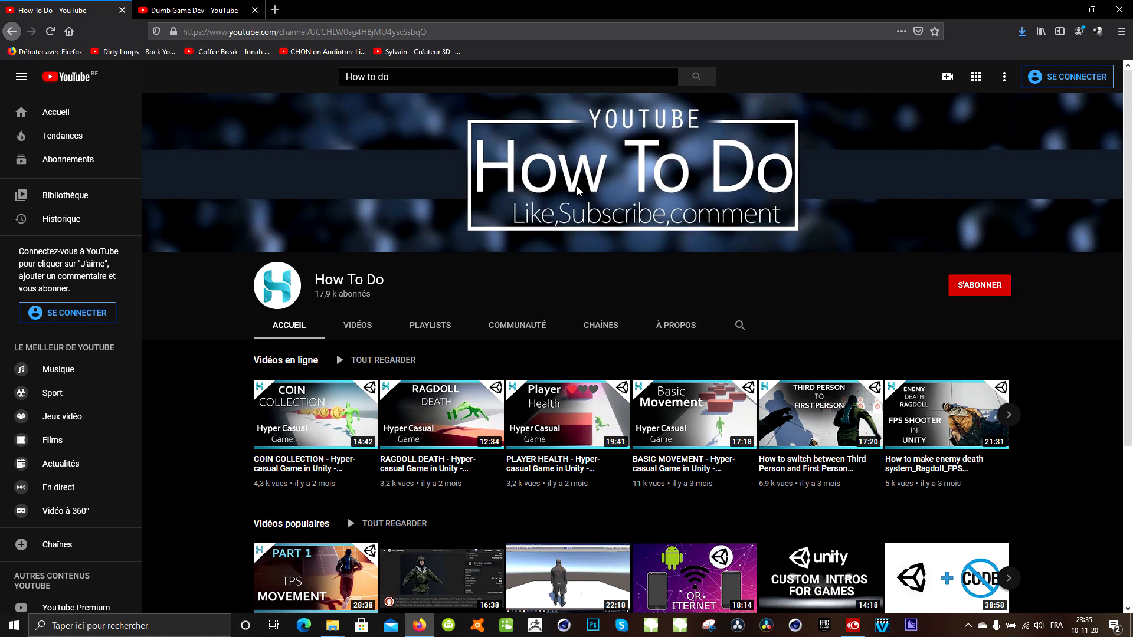
scroll(579, 190, "down", 3)
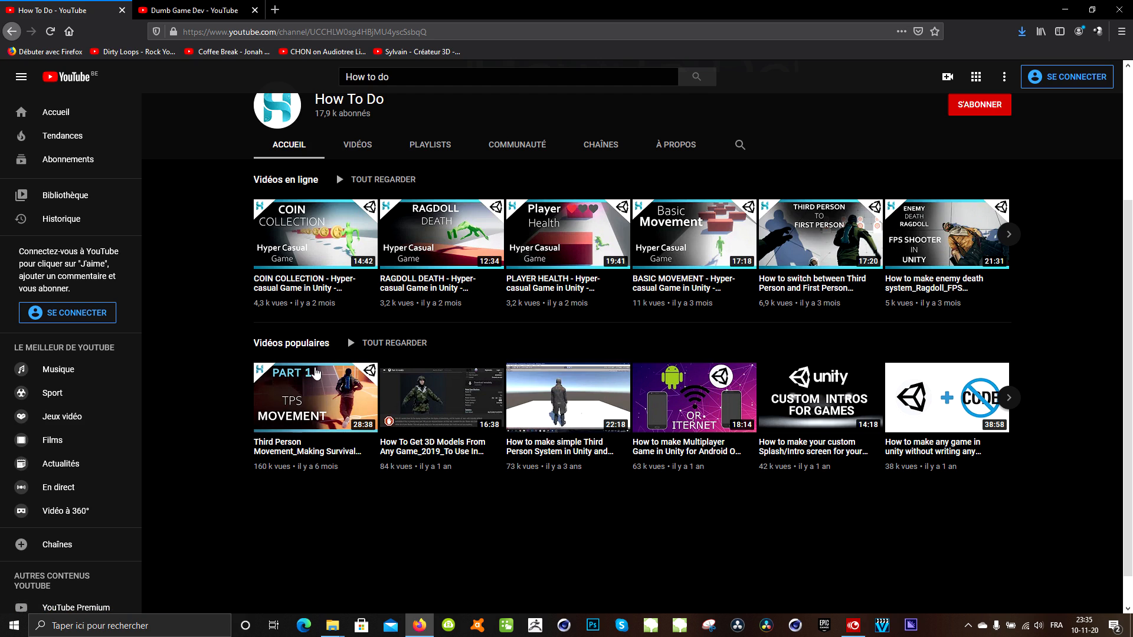
left_click(326, 382)
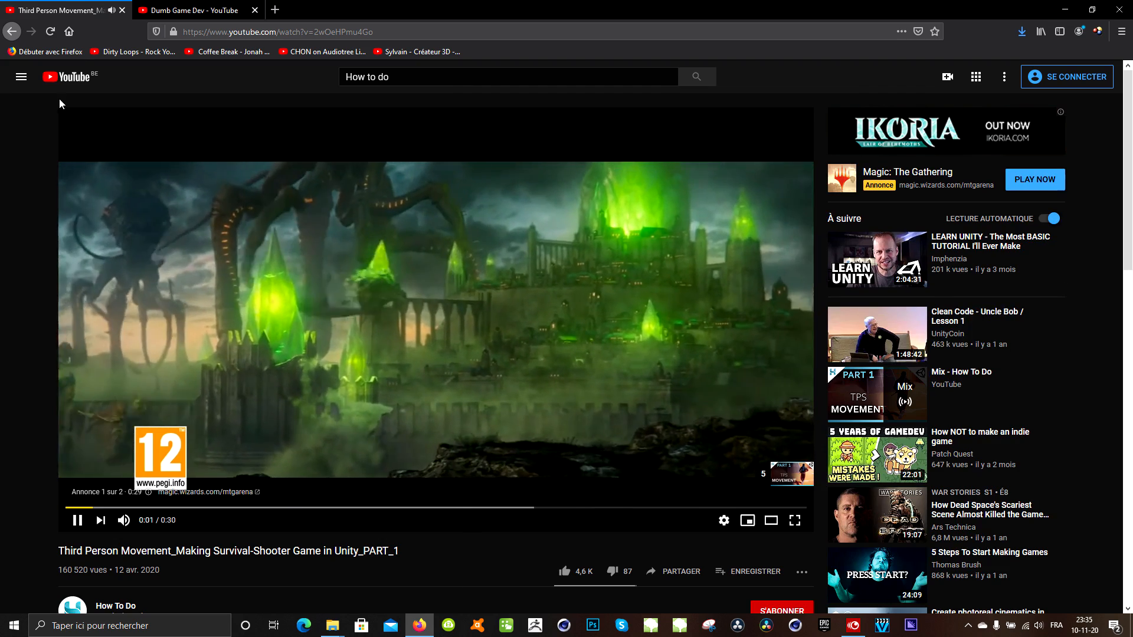
left_click(12, 31)
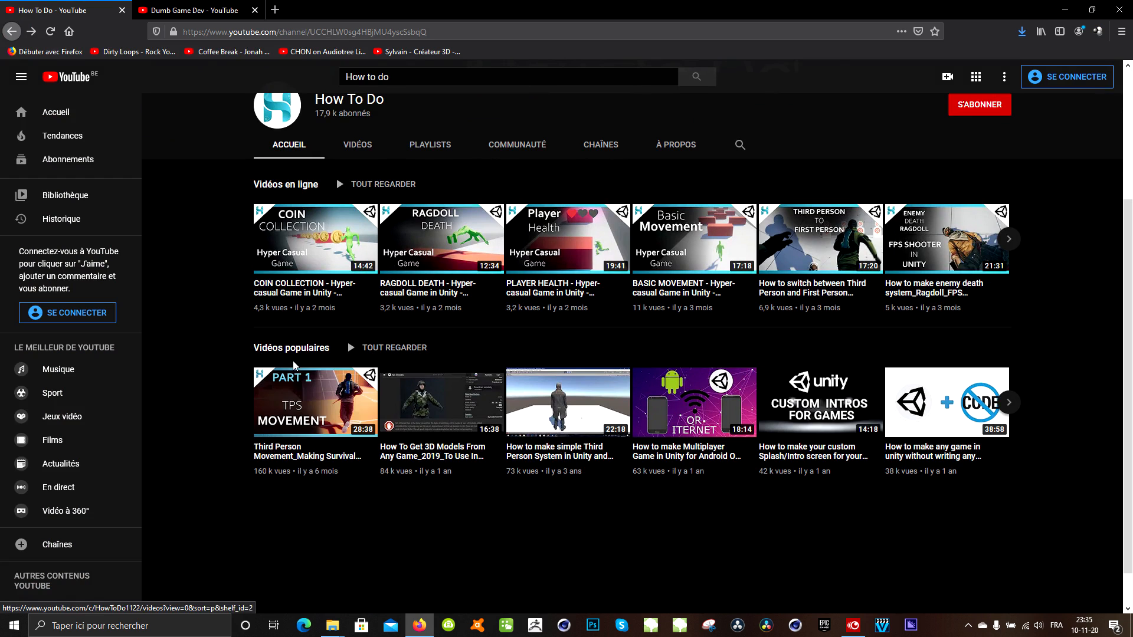
left_click(306, 398)
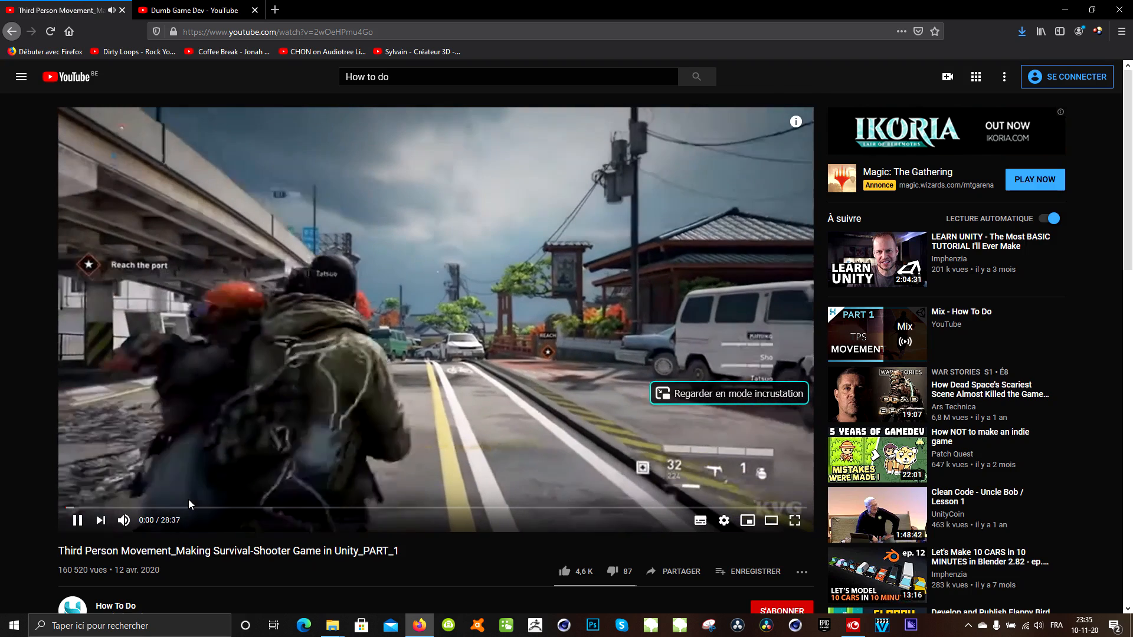
Step: Skim the third-person movement video by skipping ahead to about 4:47, 7:19, 9:58, 12:16 and 14:20
left_click(190, 508)
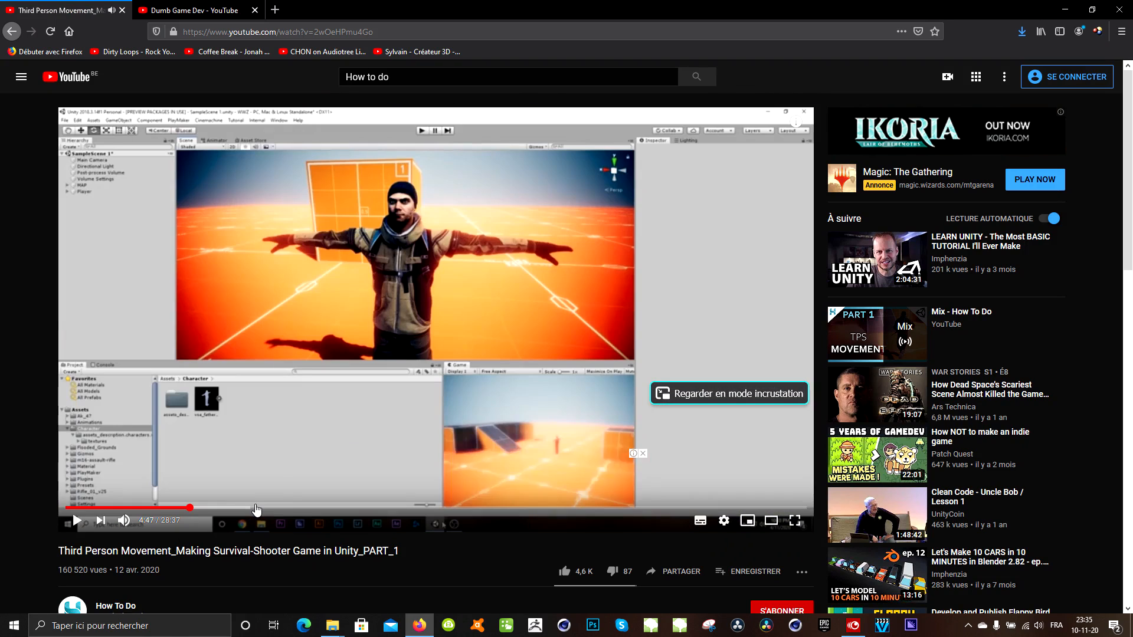
left_click(255, 507)
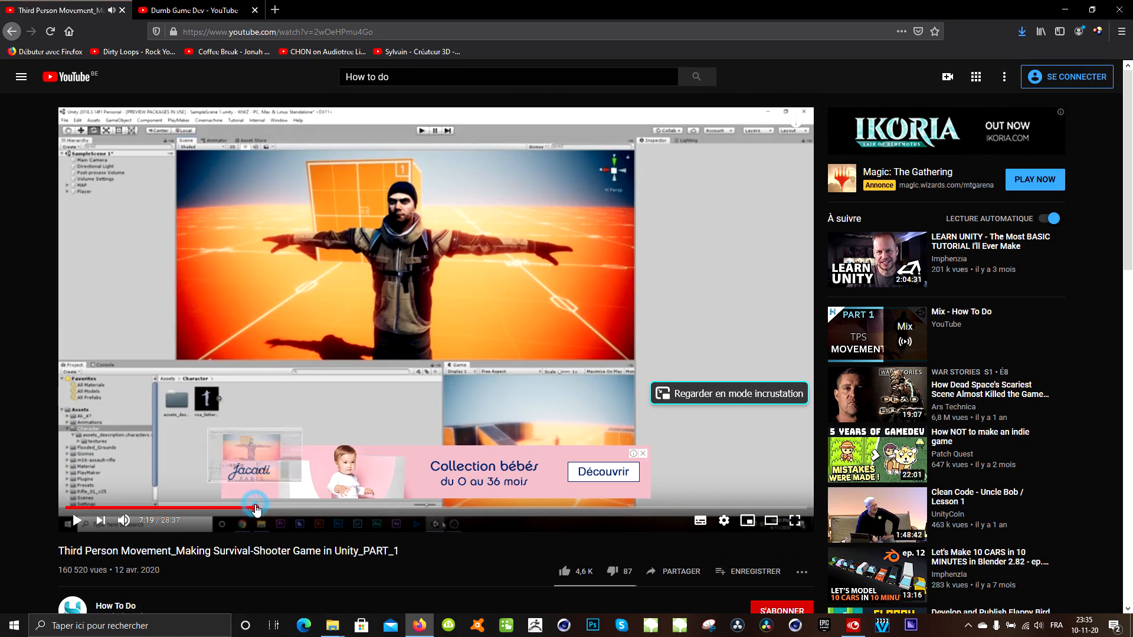
left_click(322, 507)
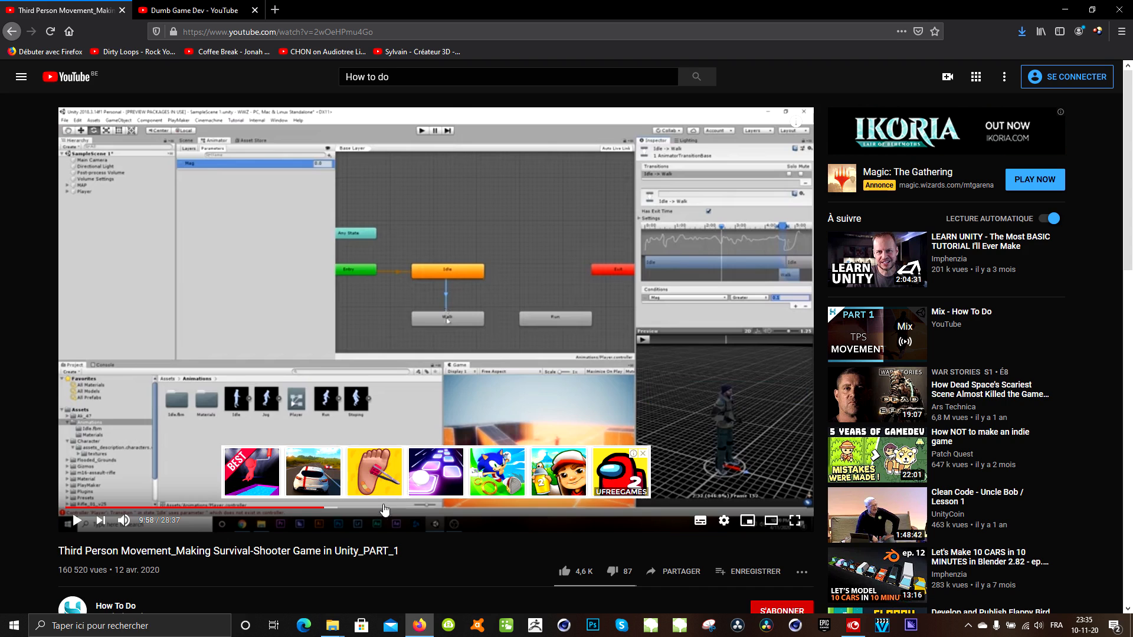
left_click(383, 508)
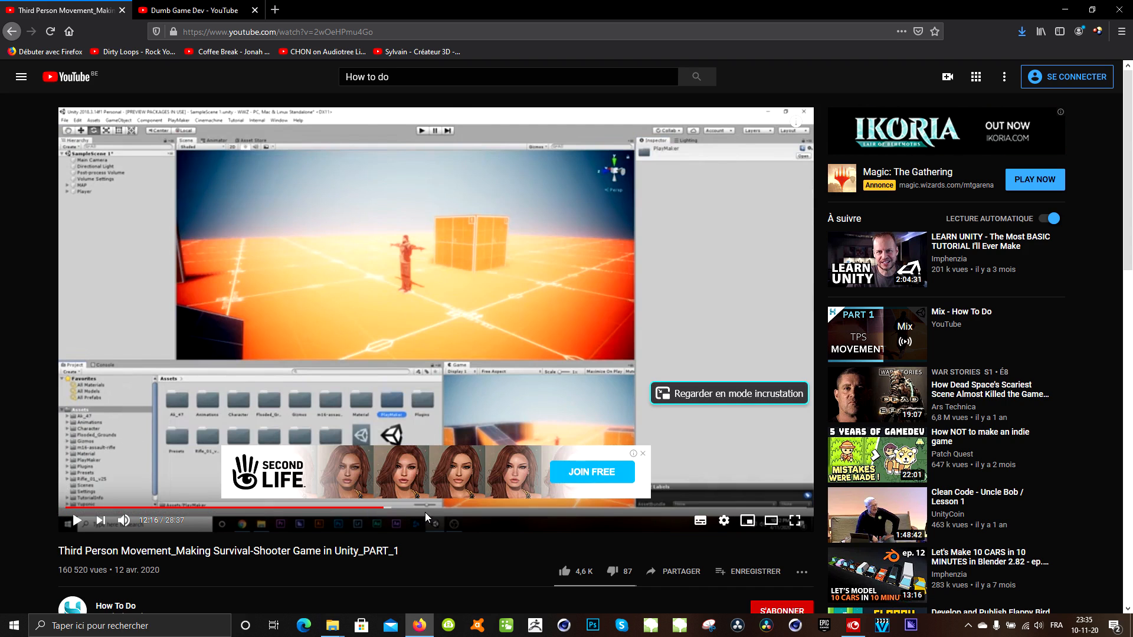
left_click(436, 507)
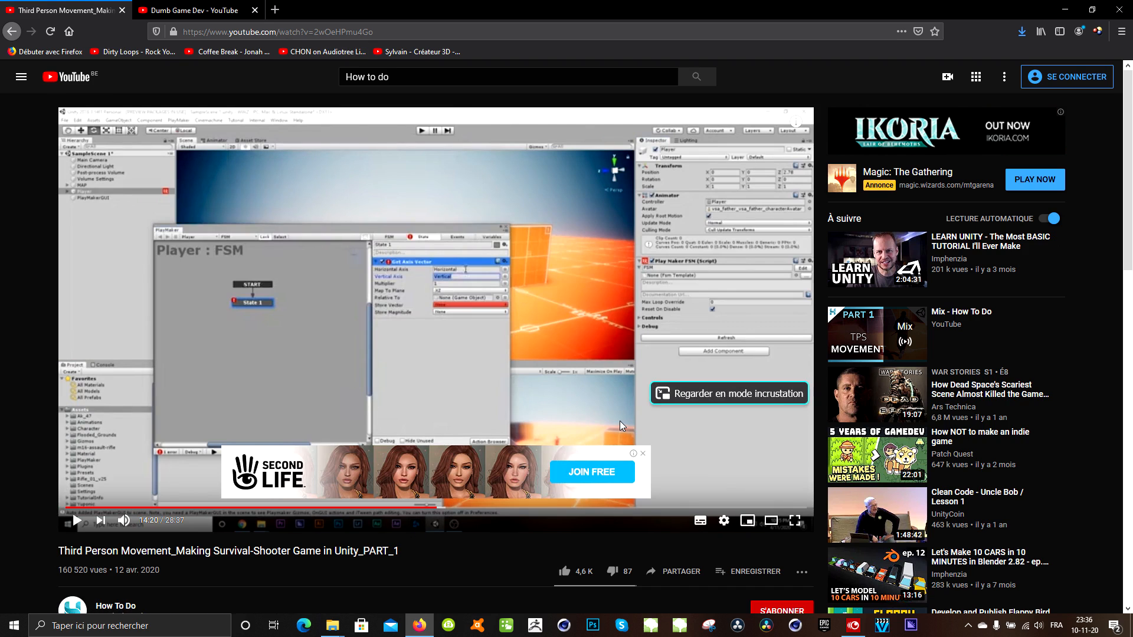
Step: Look through the Dumb Game Dev channel's Playmaker basics, VRTK and Unity VR tutorial sections
left_click(169, 13)
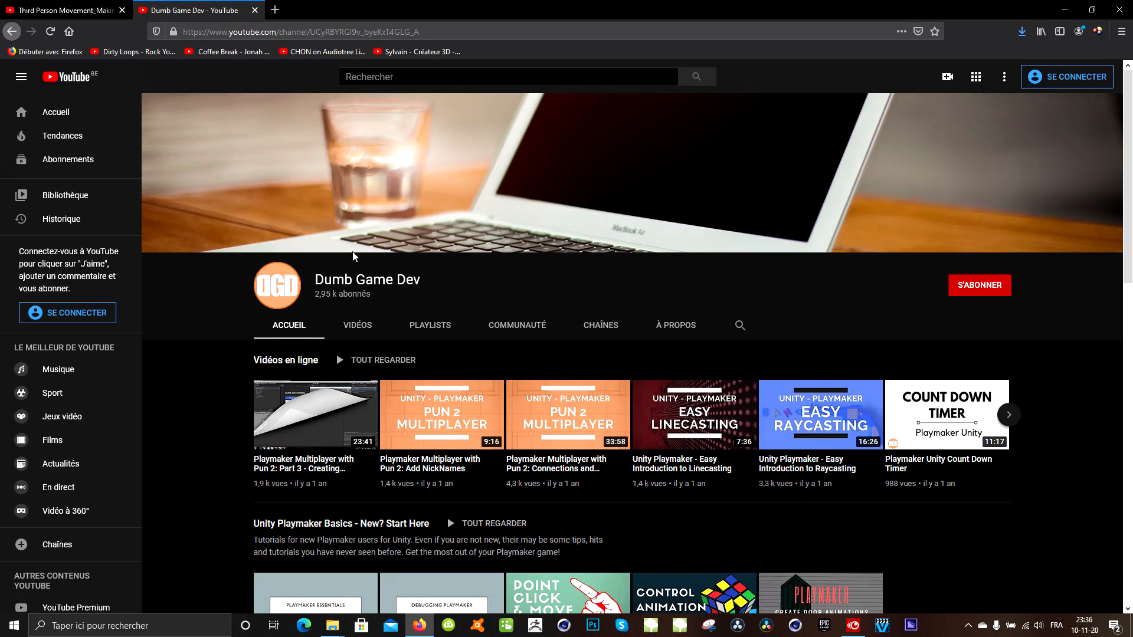
scroll(351, 255, "down", 4)
scroll(368, 241, "up", 4)
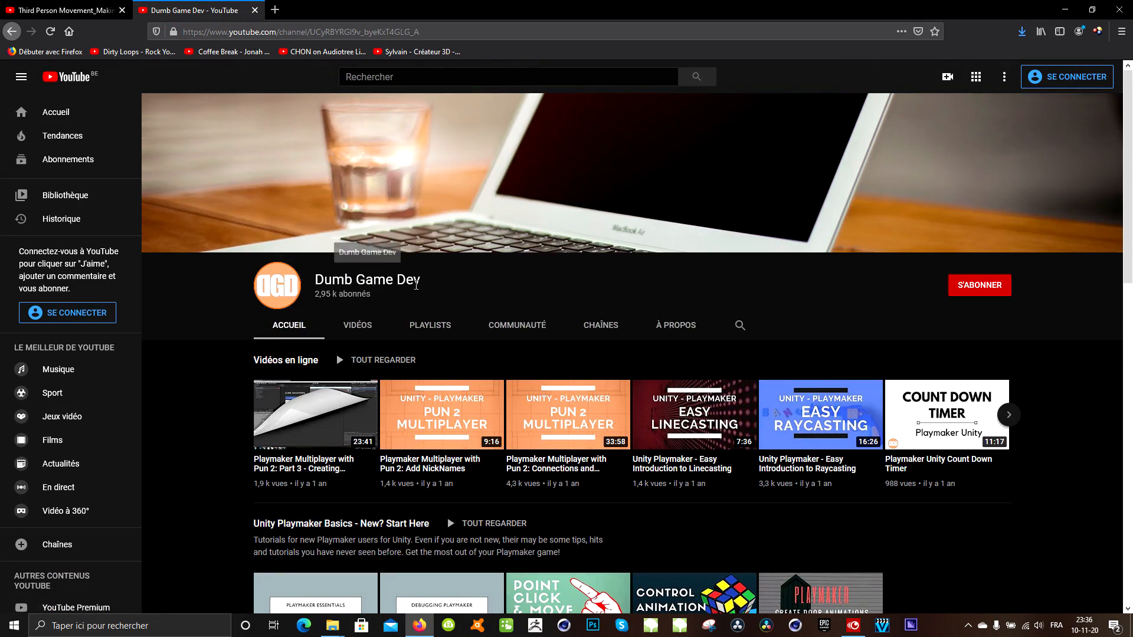
scroll(509, 344, "down", 2)
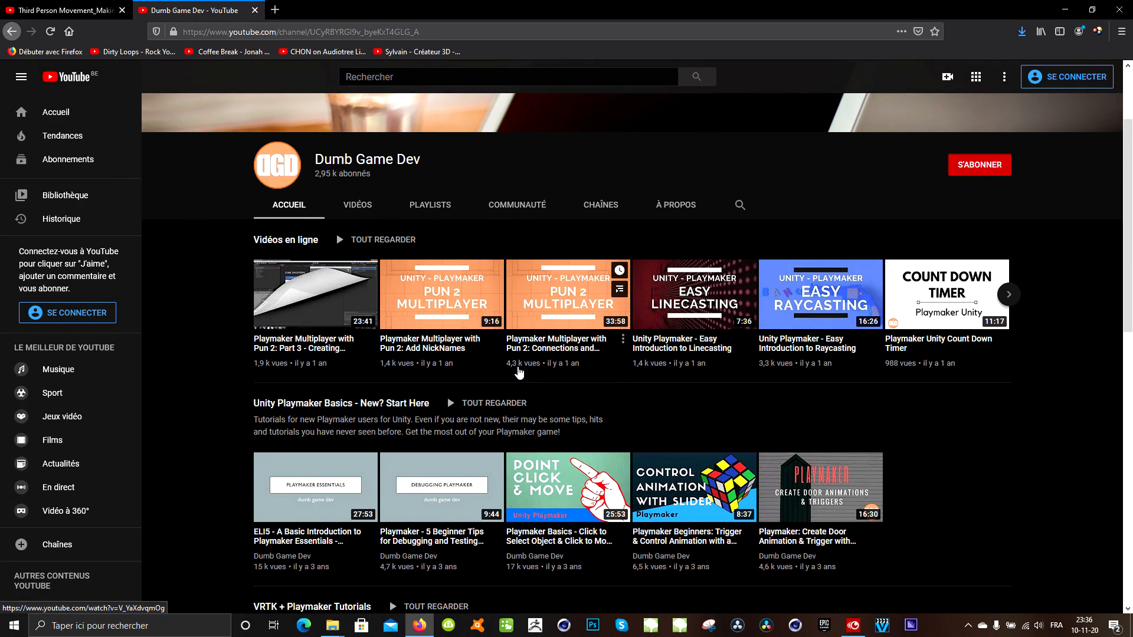
scroll(636, 401, "down", 4)
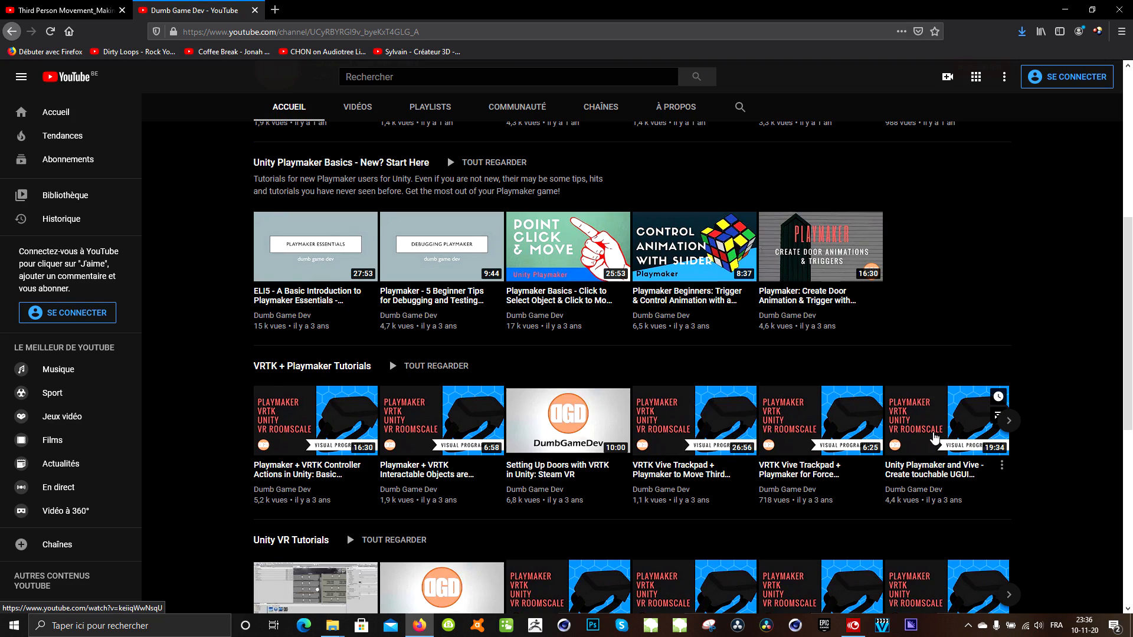
scroll(936, 434, "down", 3)
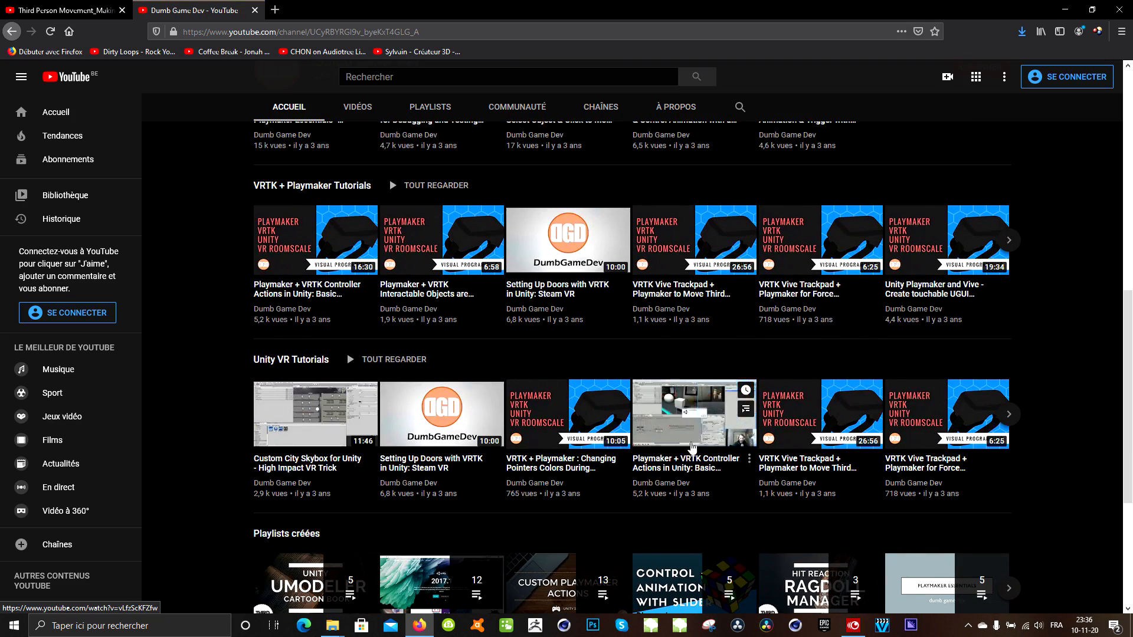
scroll(649, 365, "up", 2)
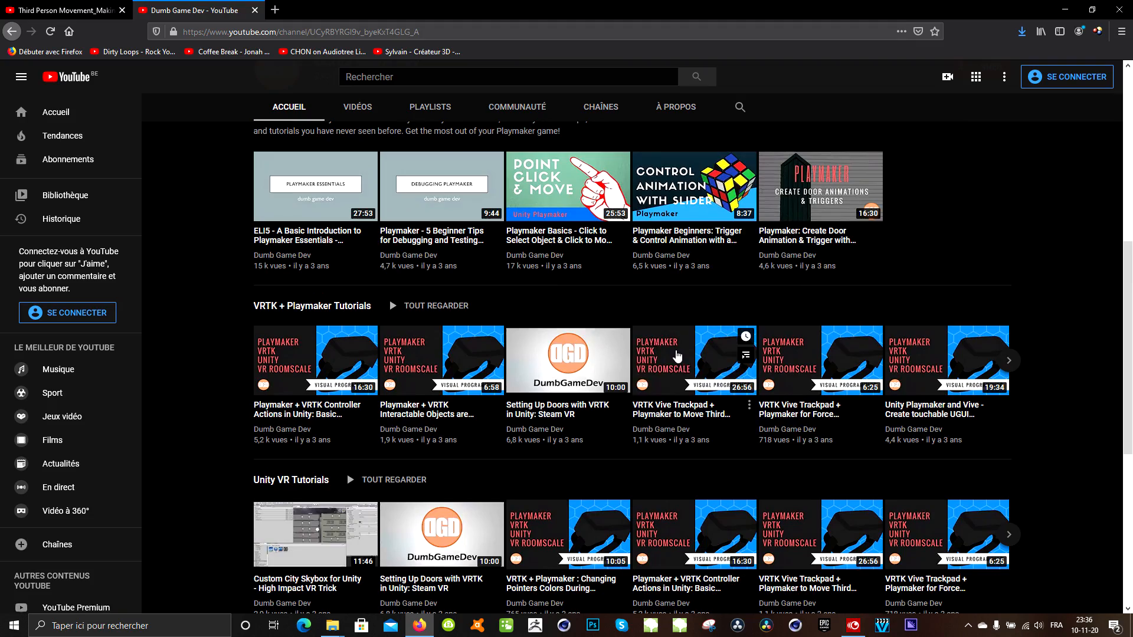
scroll(822, 417, "down", 3)
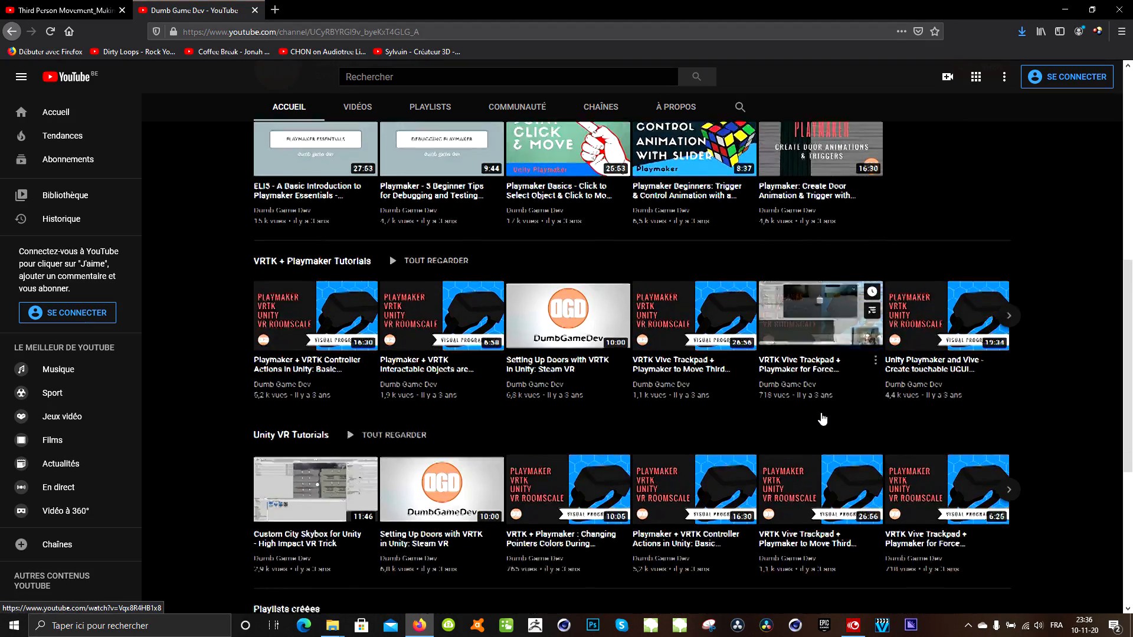
scroll(823, 419, "up", 10)
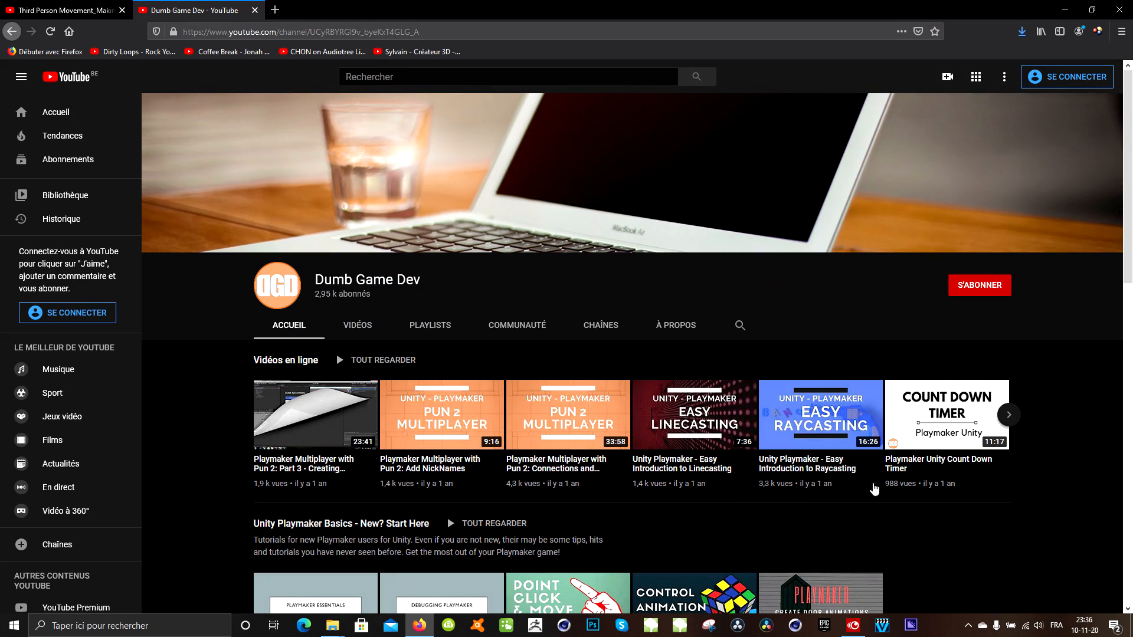
Step: Close Firefox with both of its tabs and move the two Téléchargements windows off the desktop icons
left_click(1121, 12)
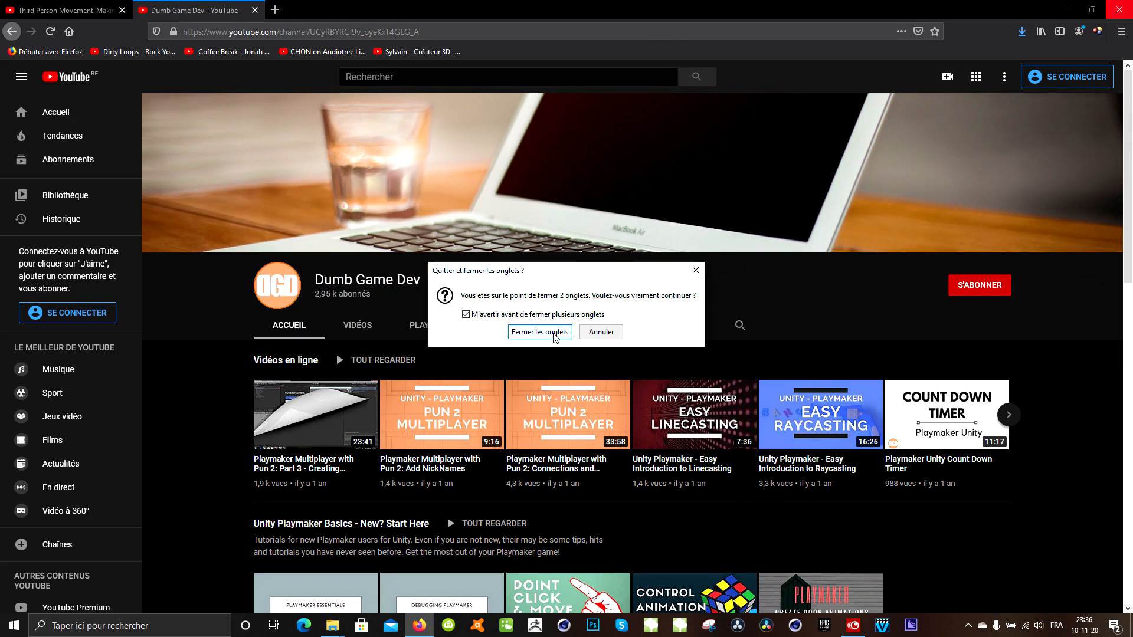
left_click(554, 332)
left_click_drag(268, 29, 622, 13)
left_click_drag(131, 392, 611, 256)
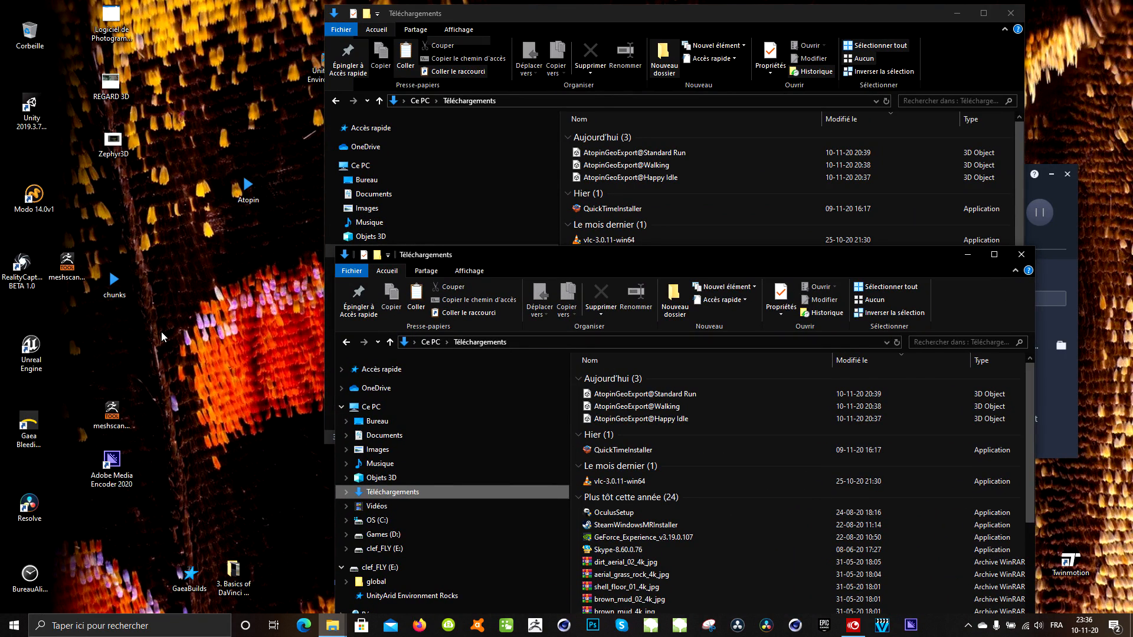
Step: Launch Unity Hub and look over the UnityProjects folders available for adding an existing project, closing the picker without a selection
double_click(42, 116)
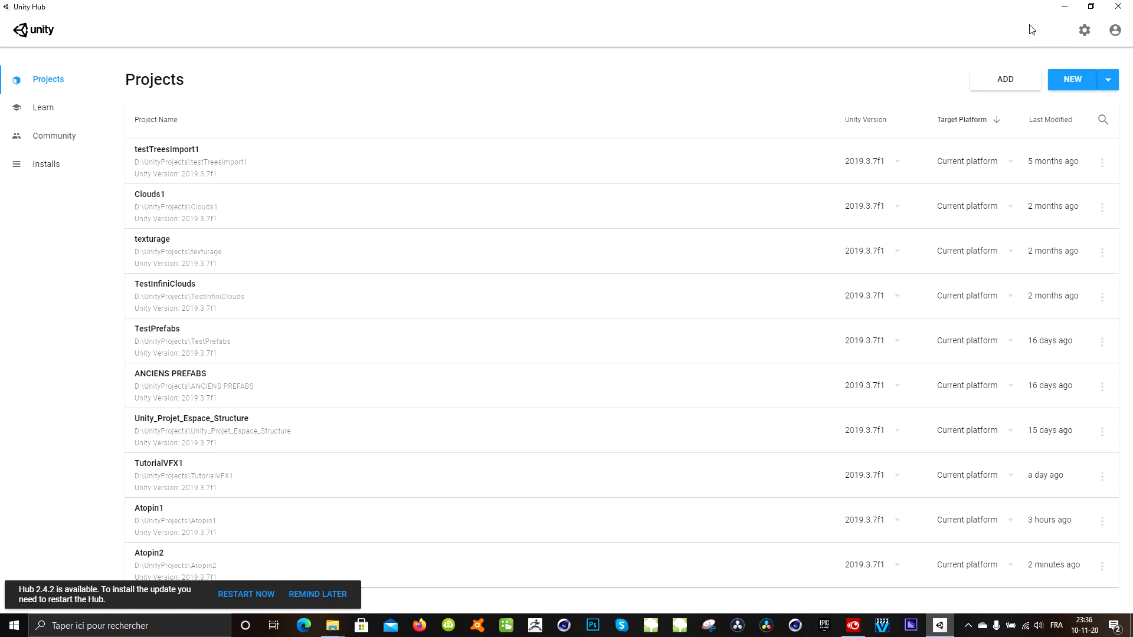
left_click(1006, 81)
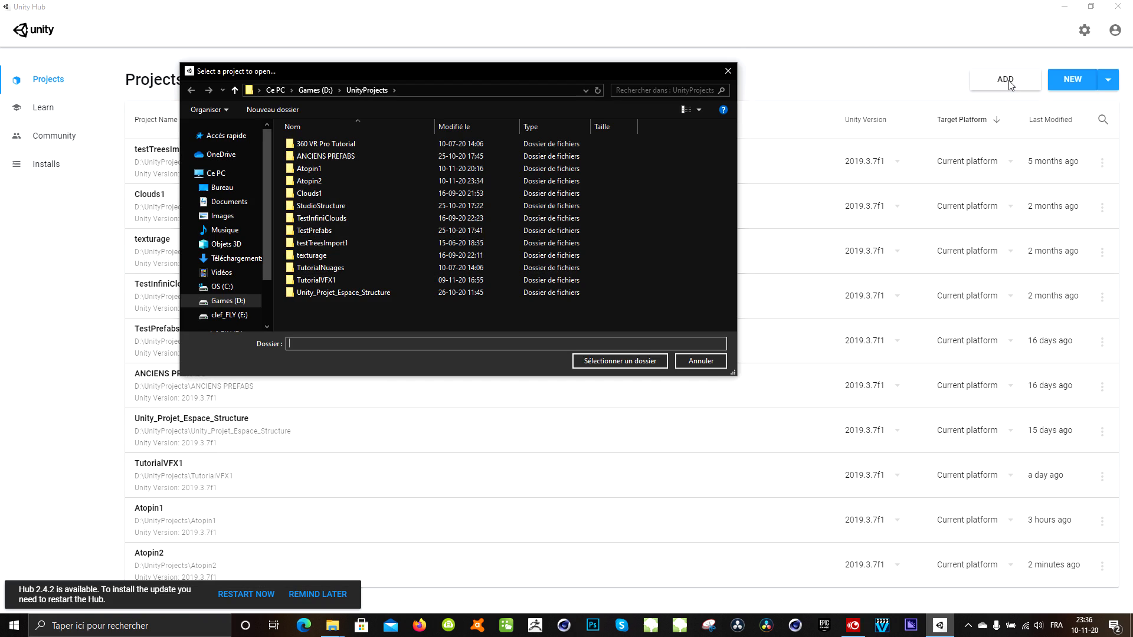
left_click_drag(321, 72, 366, 65)
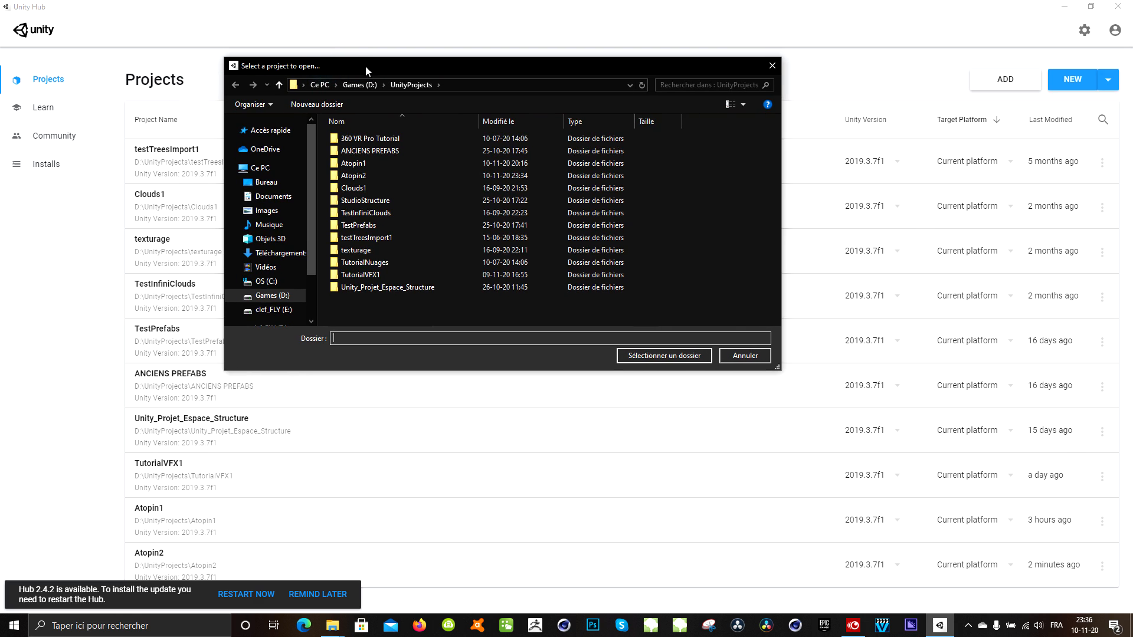
left_click_drag(596, 374, 596, 470)
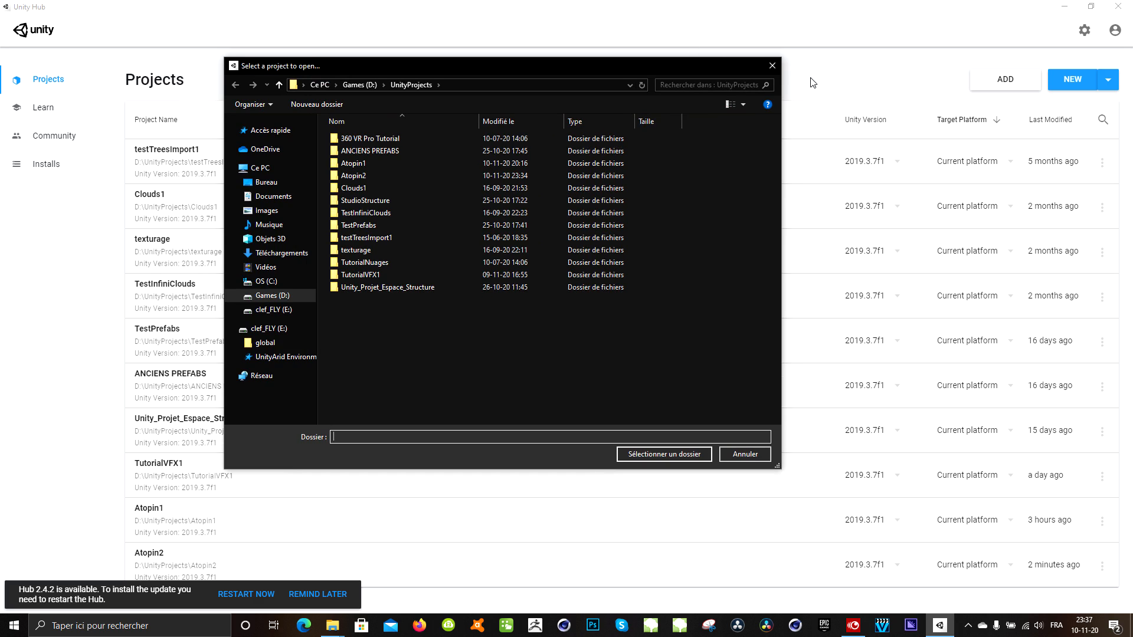
left_click(761, 65)
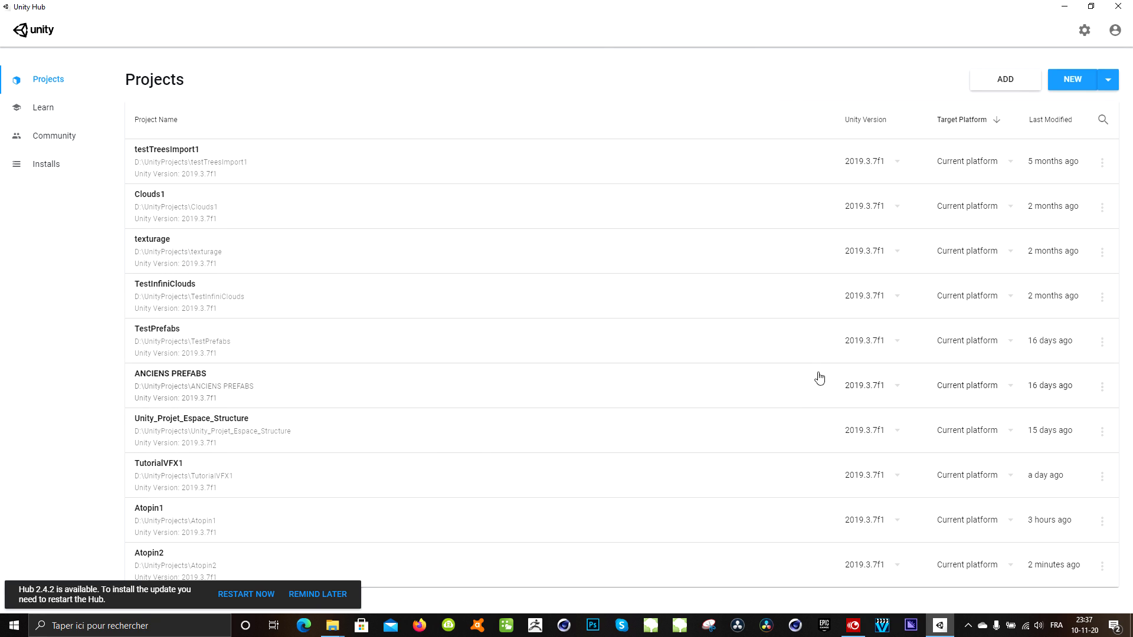
Step: Create a new 3D project named Atopin3 in D:\UnityProjects
left_click(1078, 87)
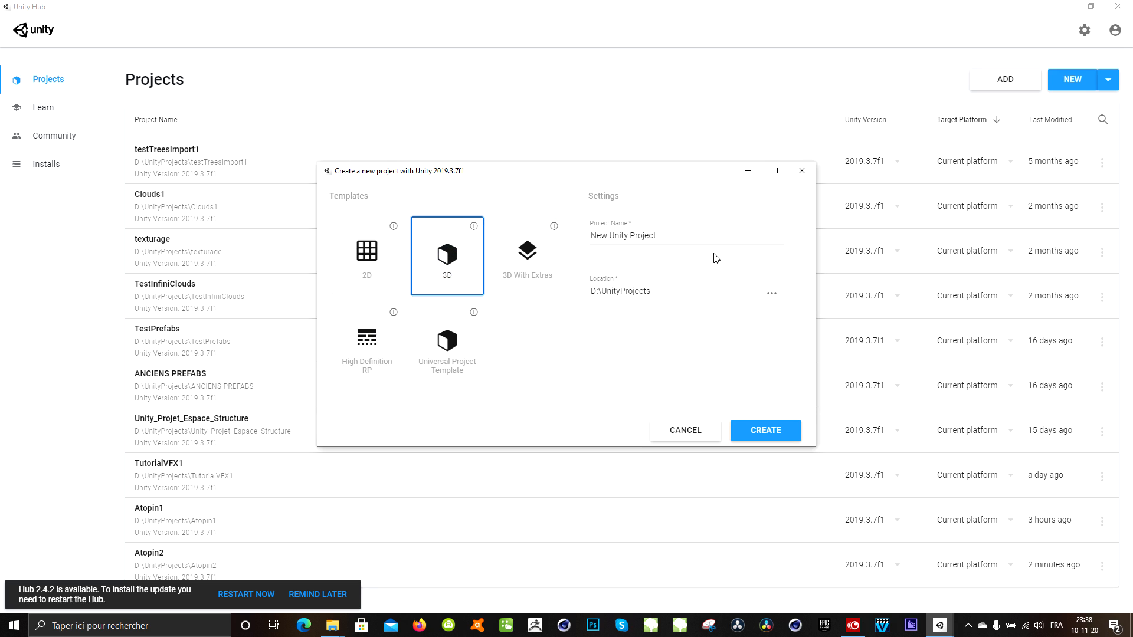
left_click_drag(678, 236, 591, 243)
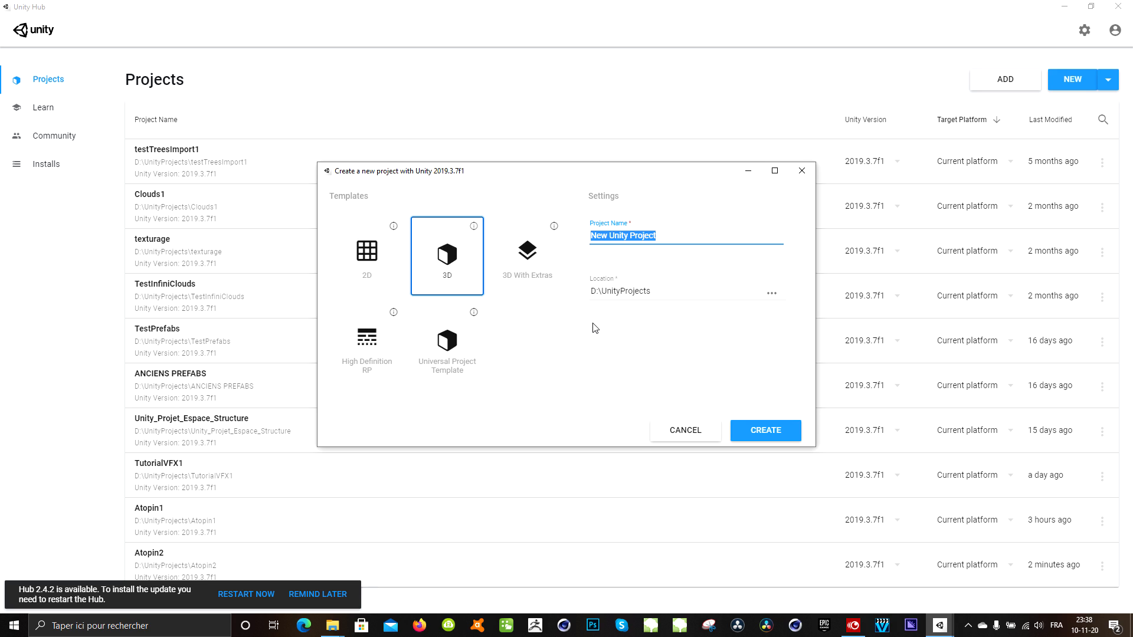
type("Atopin1")
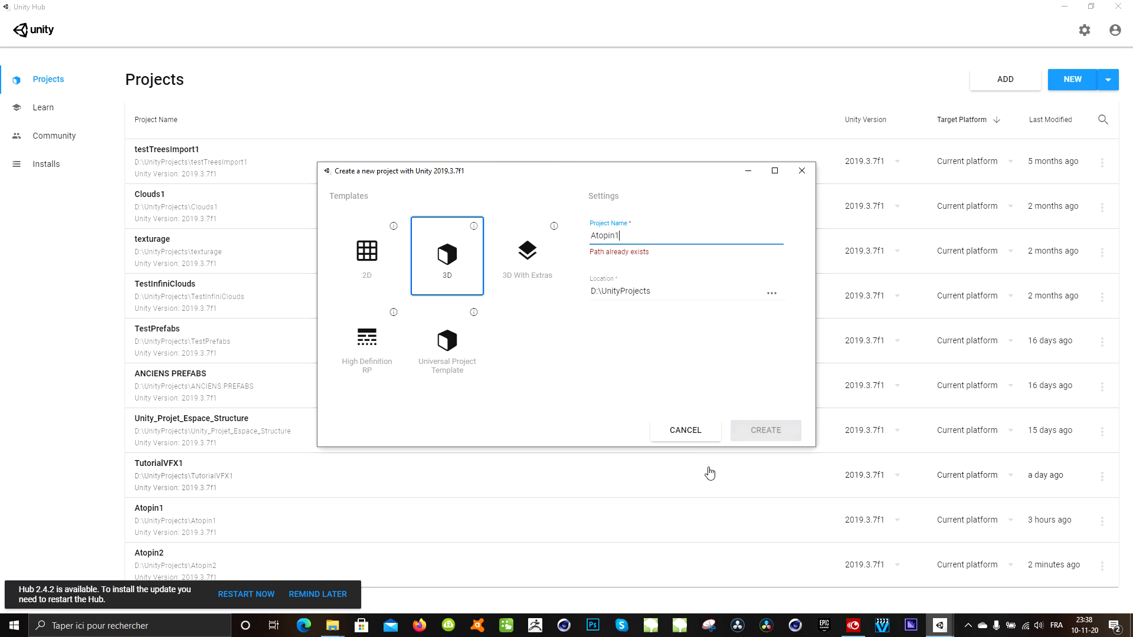
left_click(638, 233)
left_click_drag(638, 234, 616, 236)
type("2")
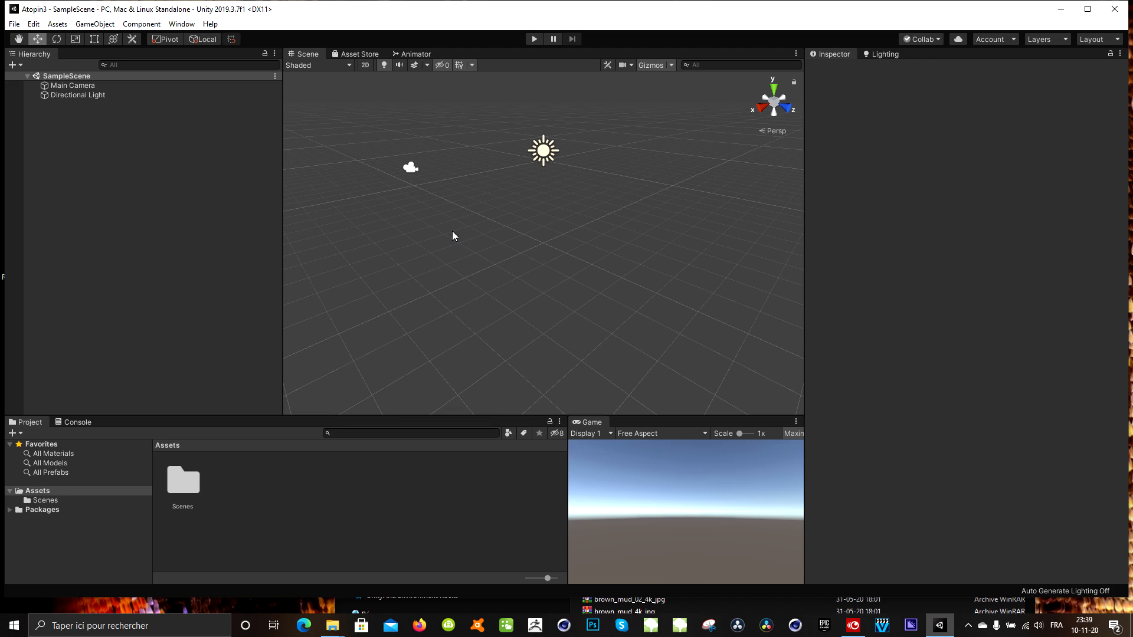
Step: Dock the Game view between Asset Store and Animator, compare it with the Scene view and finish on the Scene view
scroll(456, 227, "up", 1)
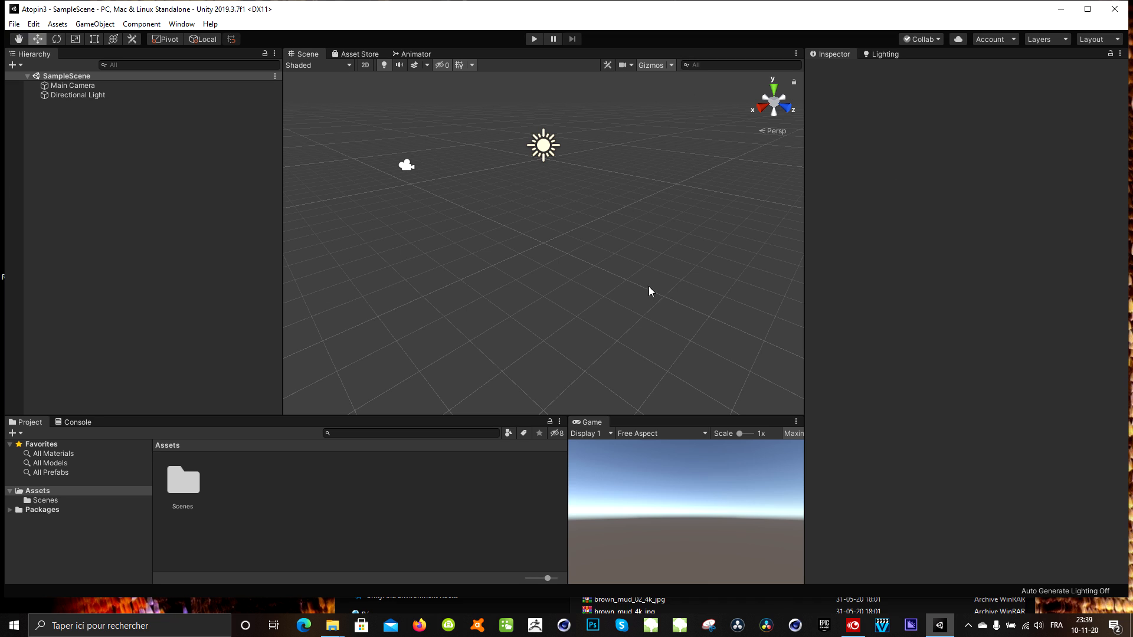
left_click_drag(593, 422, 469, 153)
mouse_move(426, 75)
left_mouse_down()
mouse_move(413, 54)
mouse_move(439, 53)
mouse_move(423, 53)
left_mouse_up()
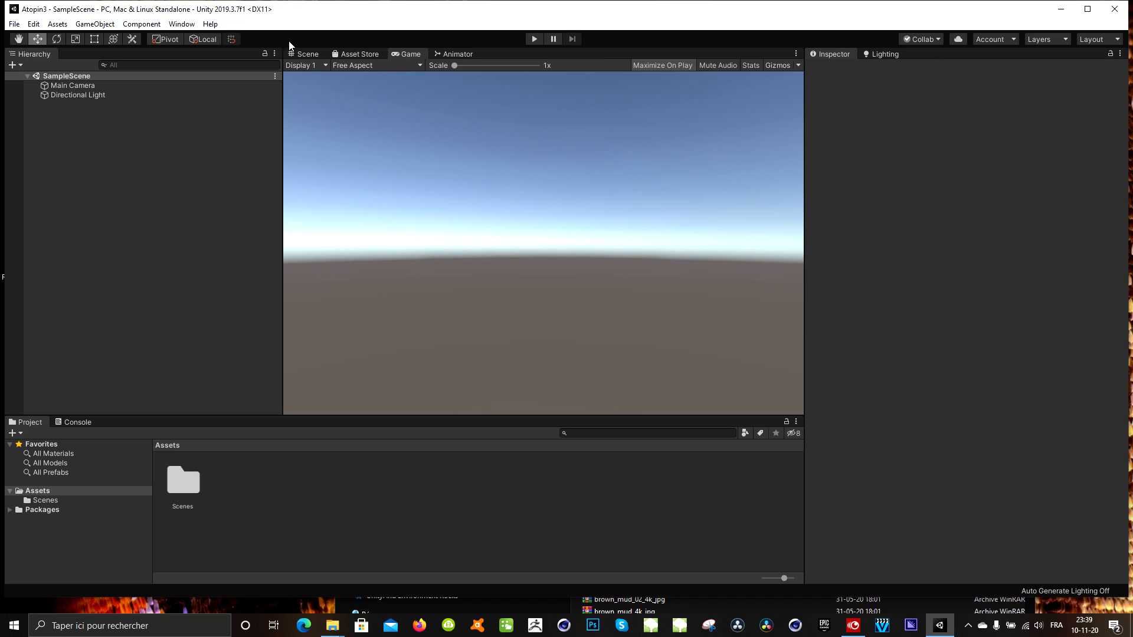
left_click(302, 54)
left_click(408, 54)
left_click(305, 54)
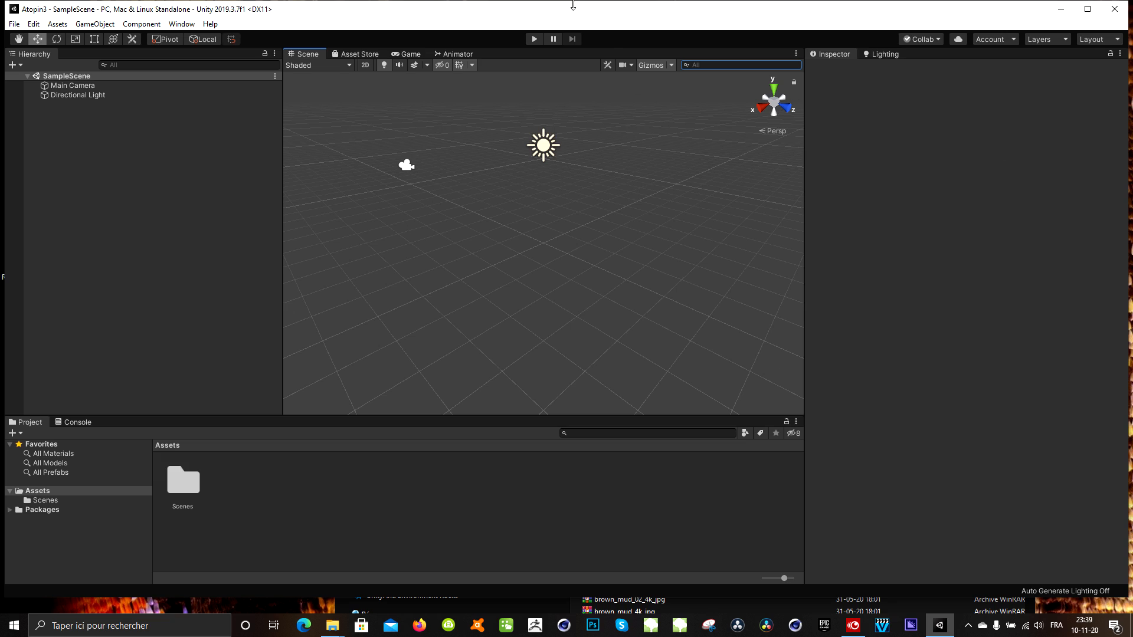
Step: Move the Unity editor window aside so the Playmaker v1.9.0.p20 package on the desktop is uncovered
left_click_drag(558, 16, 583, 36)
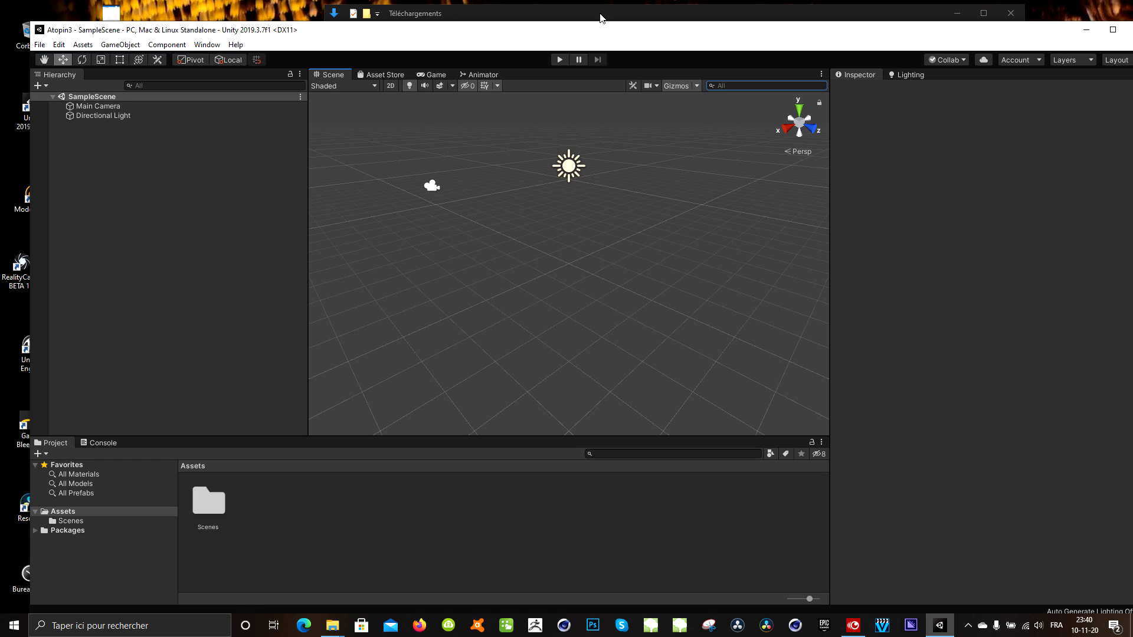
mouse_move(634, 36)
left_mouse_down()
mouse_move(627, 18)
mouse_move(629, 31)
left_mouse_up()
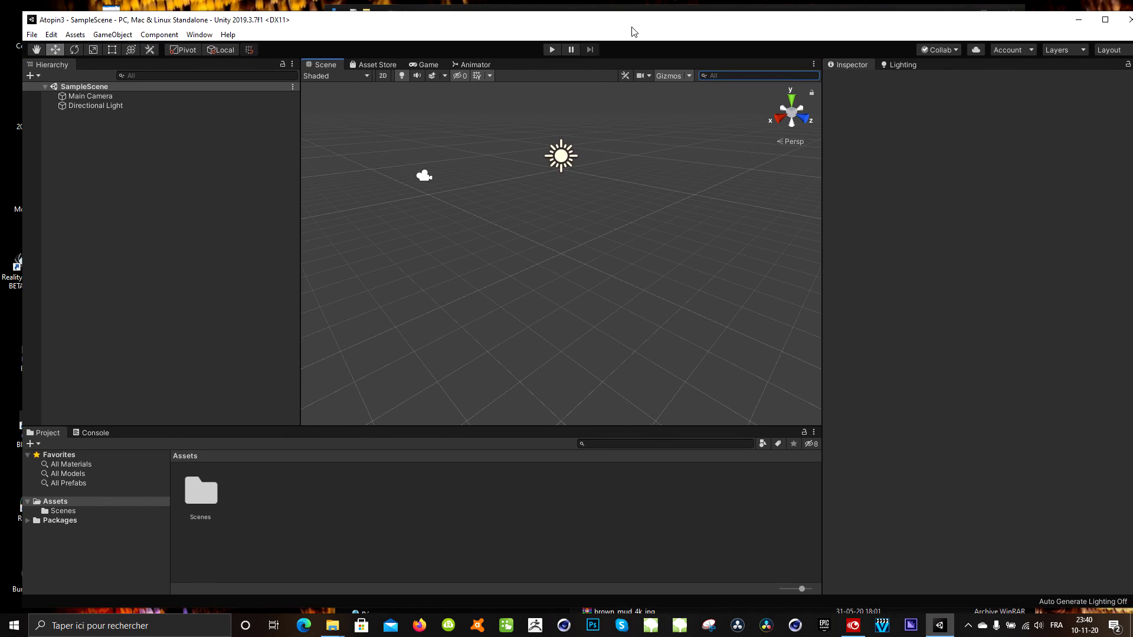
left_click_drag(601, 24, 573, 80)
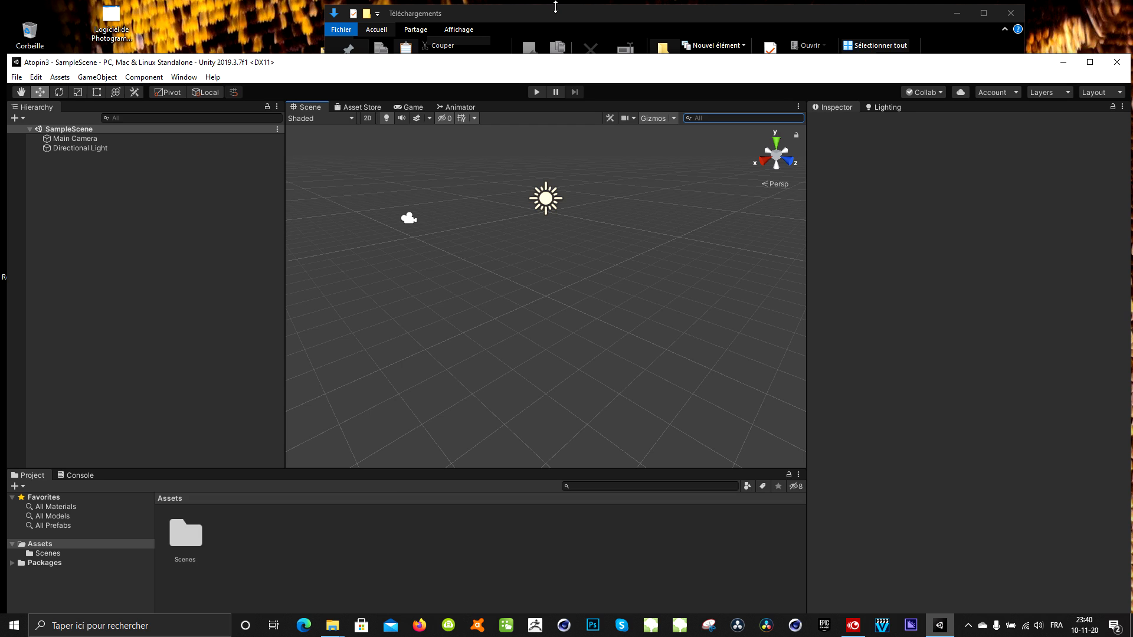
left_click_drag(554, 8, 854, 65)
left_click_drag(485, 65, 465, 131)
left_click_drag(467, 64, 253, 59)
left_click_drag(249, 128, 627, 26)
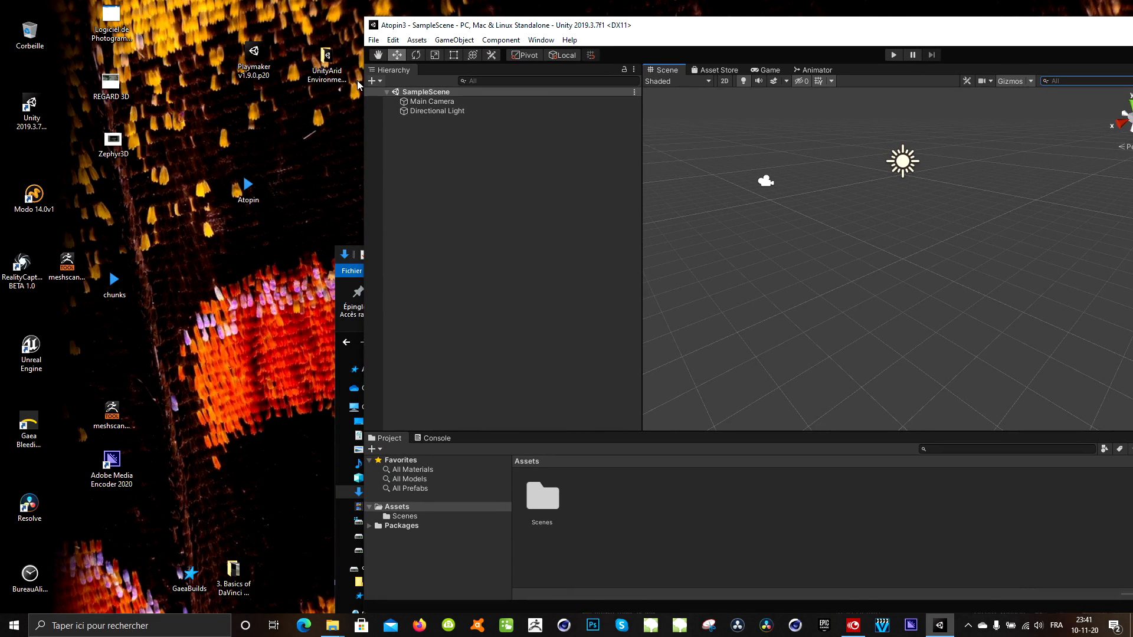
Step: Import the Playmaker v1.9.0.p20 package from the desktop into the project's Assets with all files included
left_click_drag(258, 56, 693, 537)
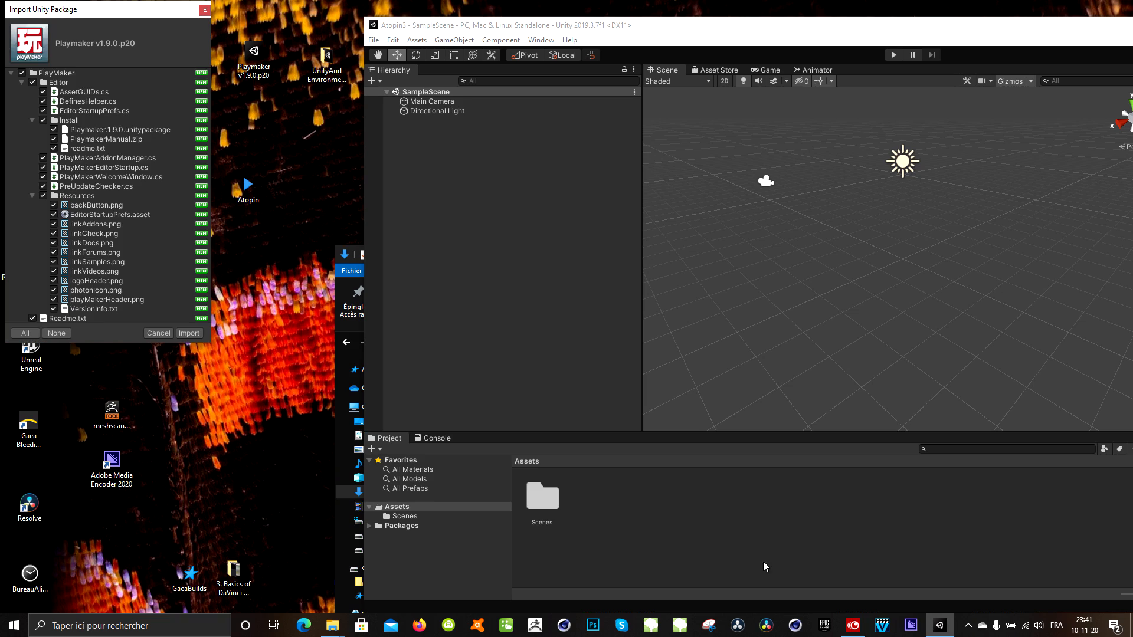
left_click_drag(135, 10, 291, 43)
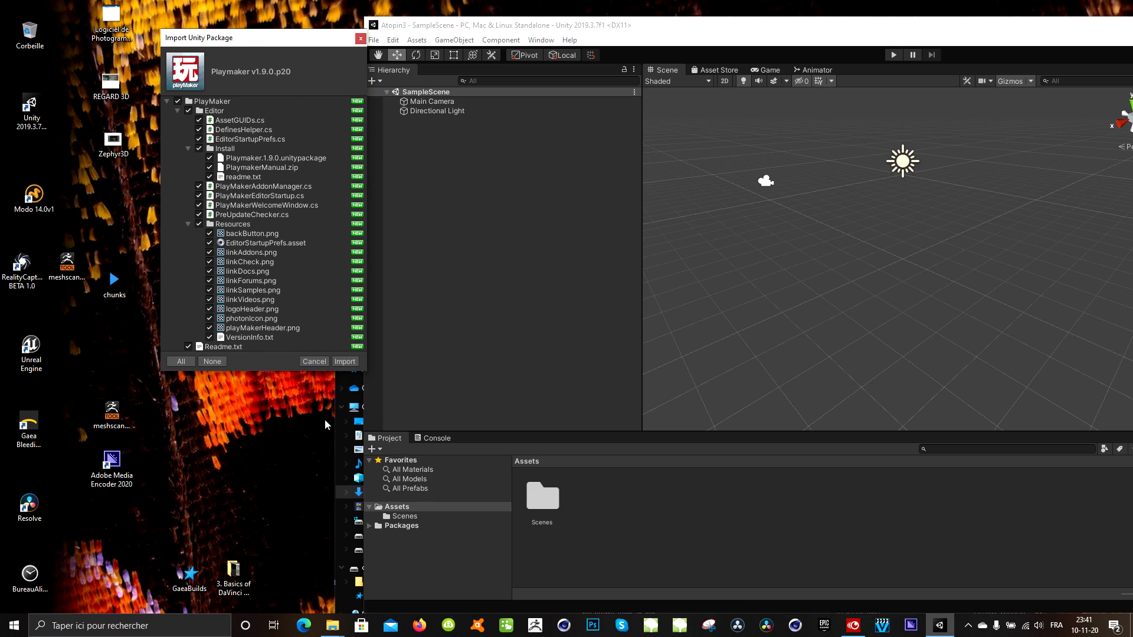
left_click(352, 362)
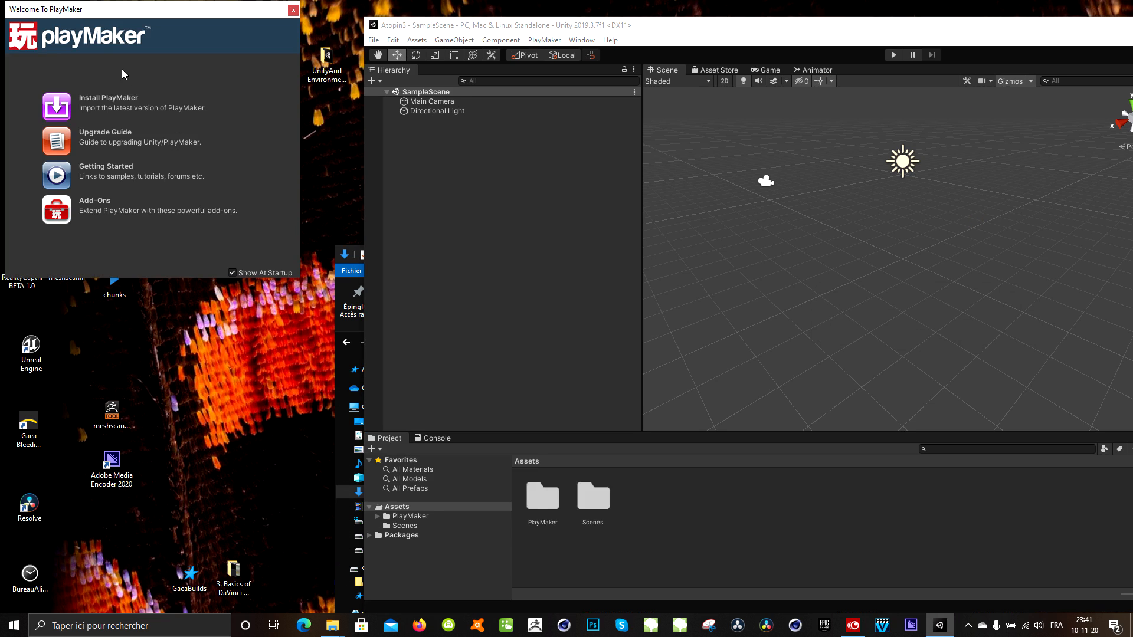
Step: Install PlayMaker 1.9.0.p20 from its welcome window, accept the backup notice and import the whole Playmaker.1.9.0 package
left_click(59, 110)
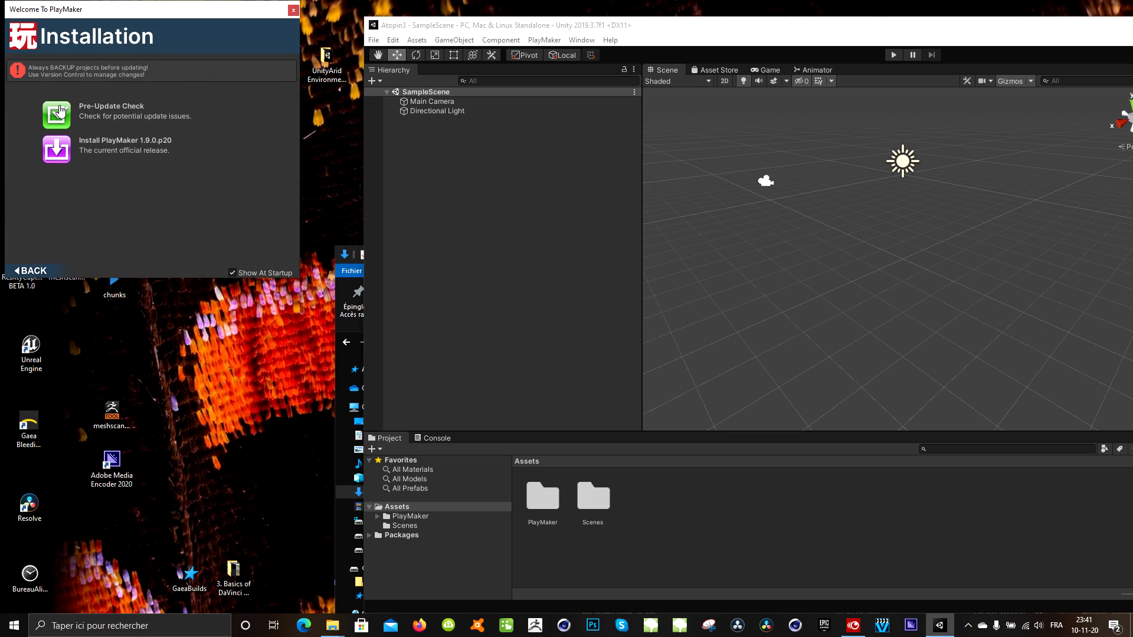
left_click(56, 157)
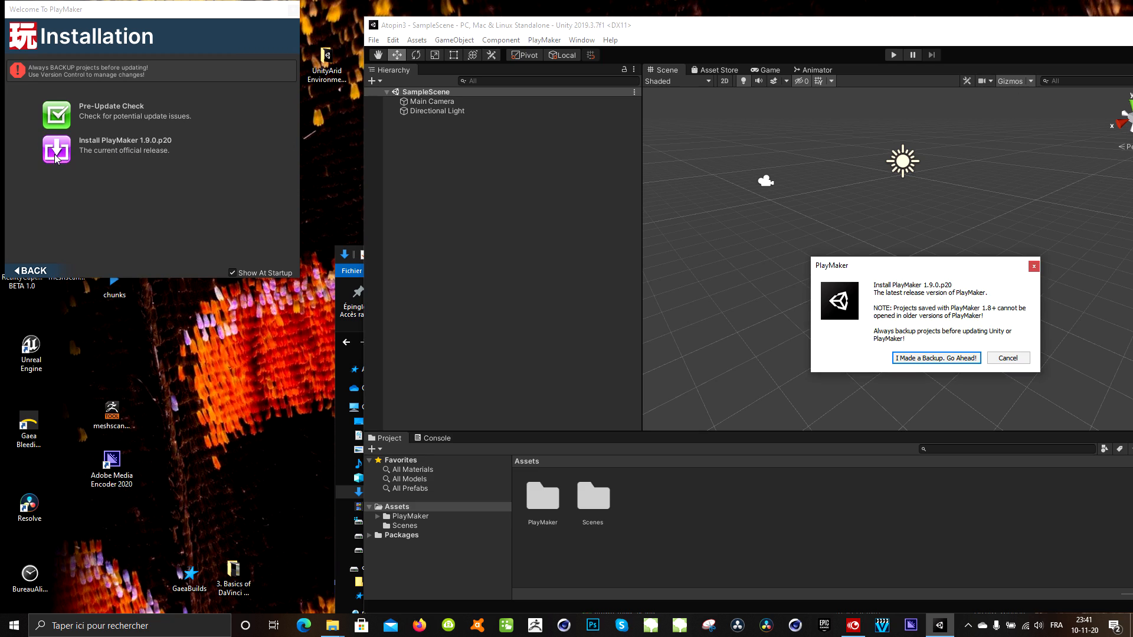
left_click(927, 359)
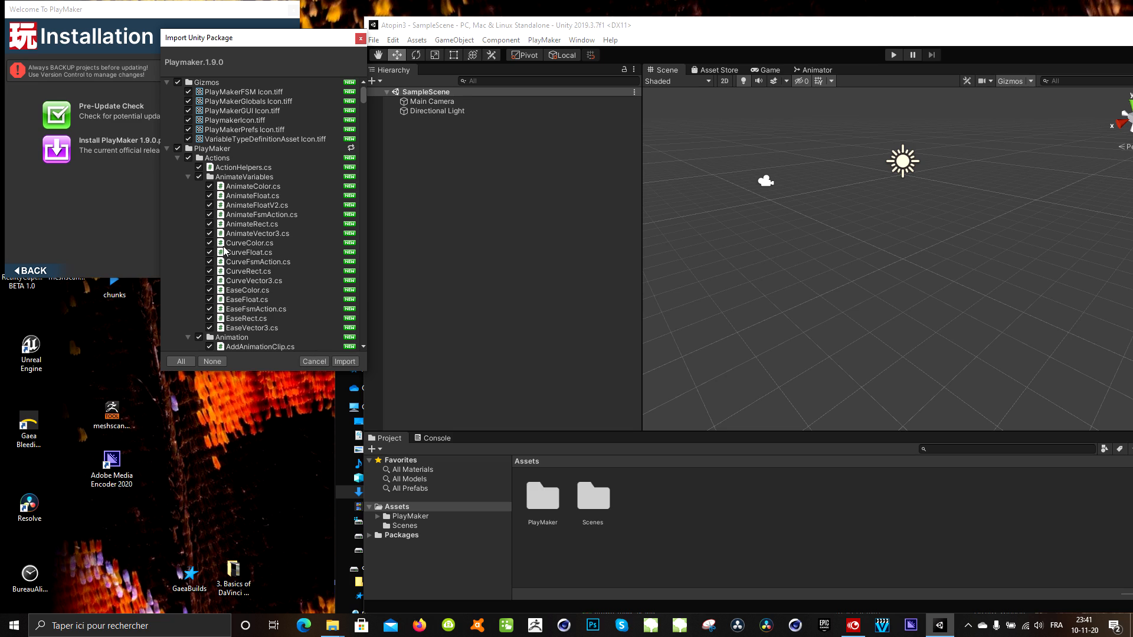
left_click(344, 362)
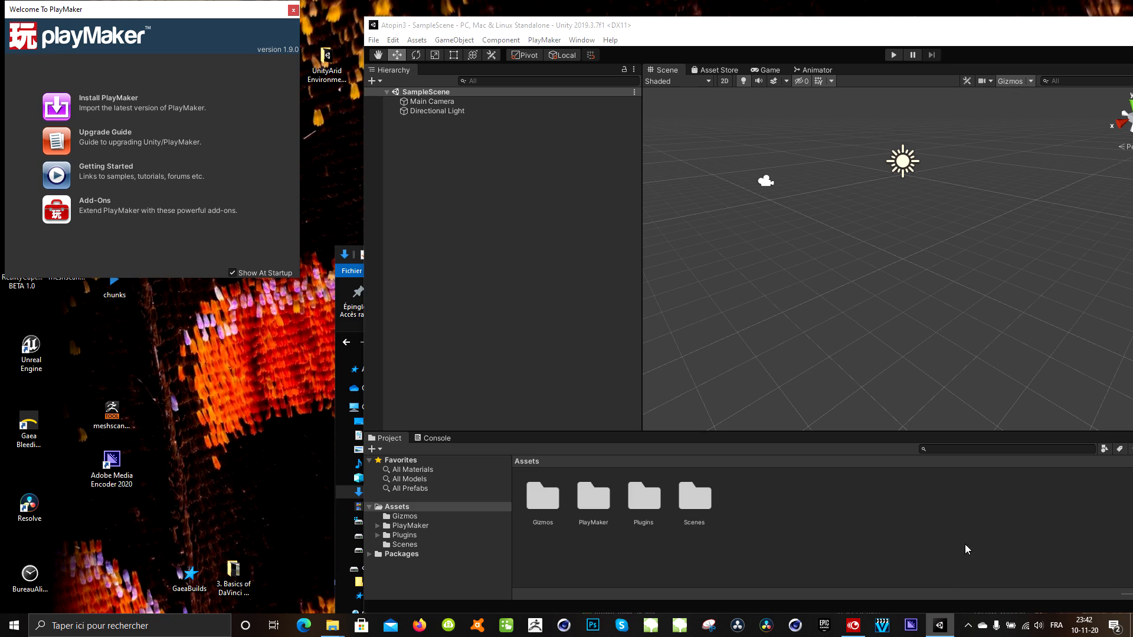
Step: Close the PlayMaker welcome window and move the Unity editor back so that it fits fully on screen
left_click(958, 40)
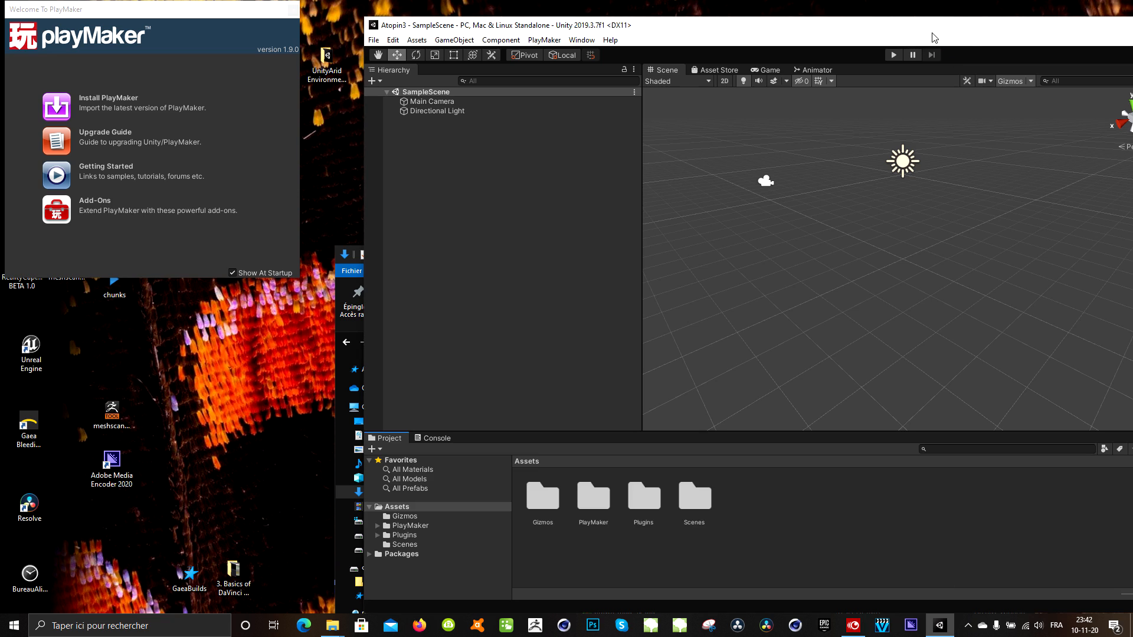
left_click_drag(951, 27, 856, 38)
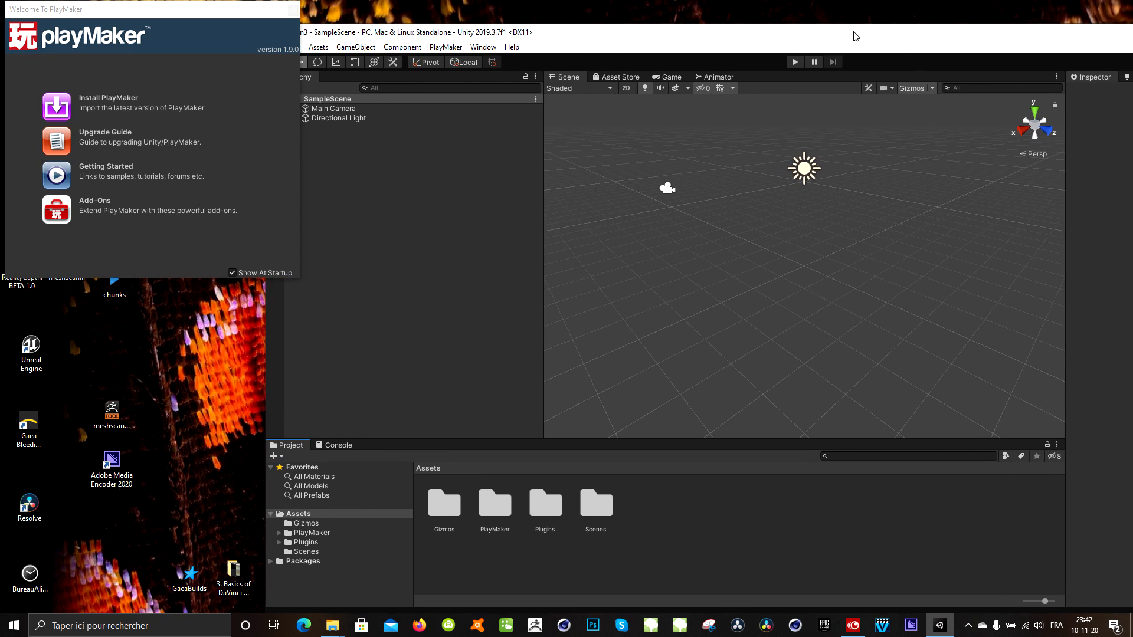
left_click(294, 10)
left_click_drag(887, 30, 630, 15)
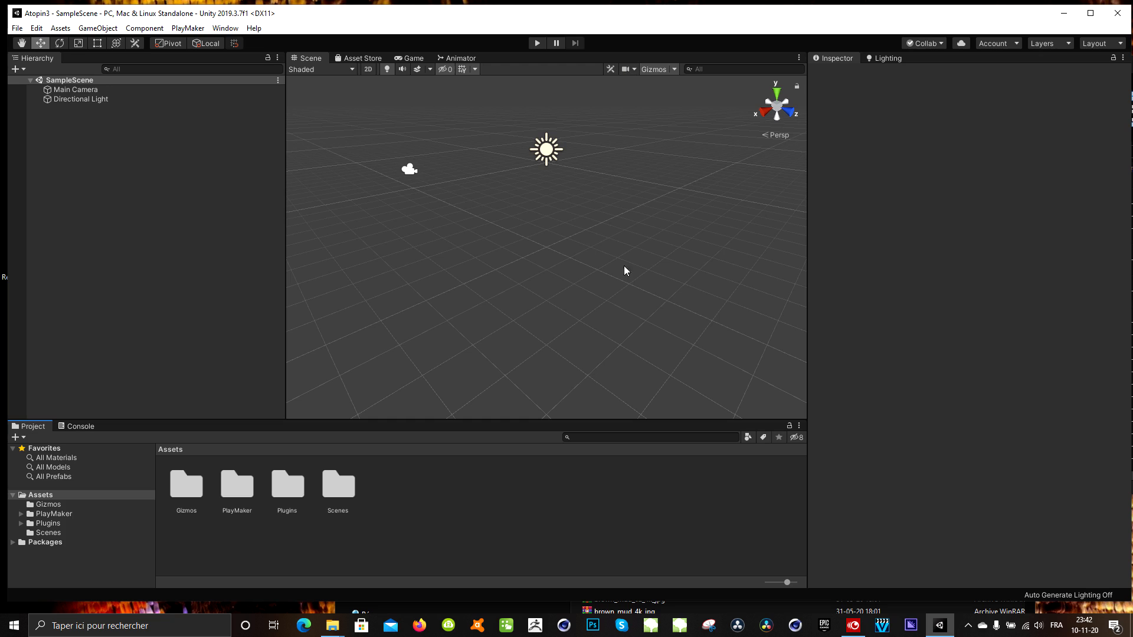
scroll(631, 268, "up", 1)
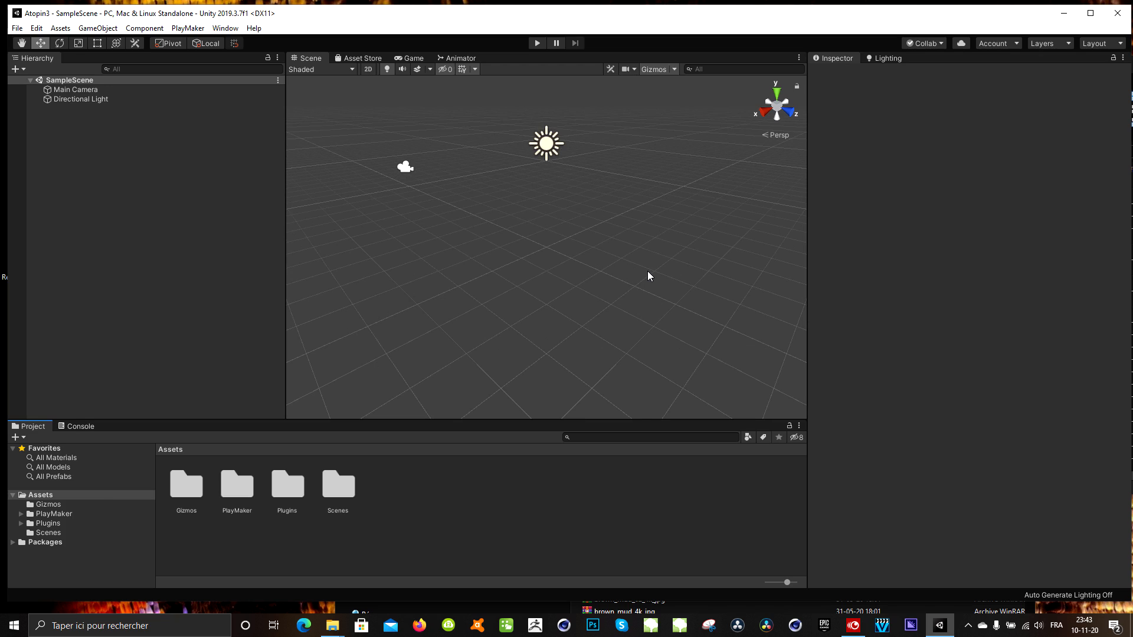
Step: Browse the Unity Asset Store front page, examining its featured assets and category filters
left_click(368, 59)
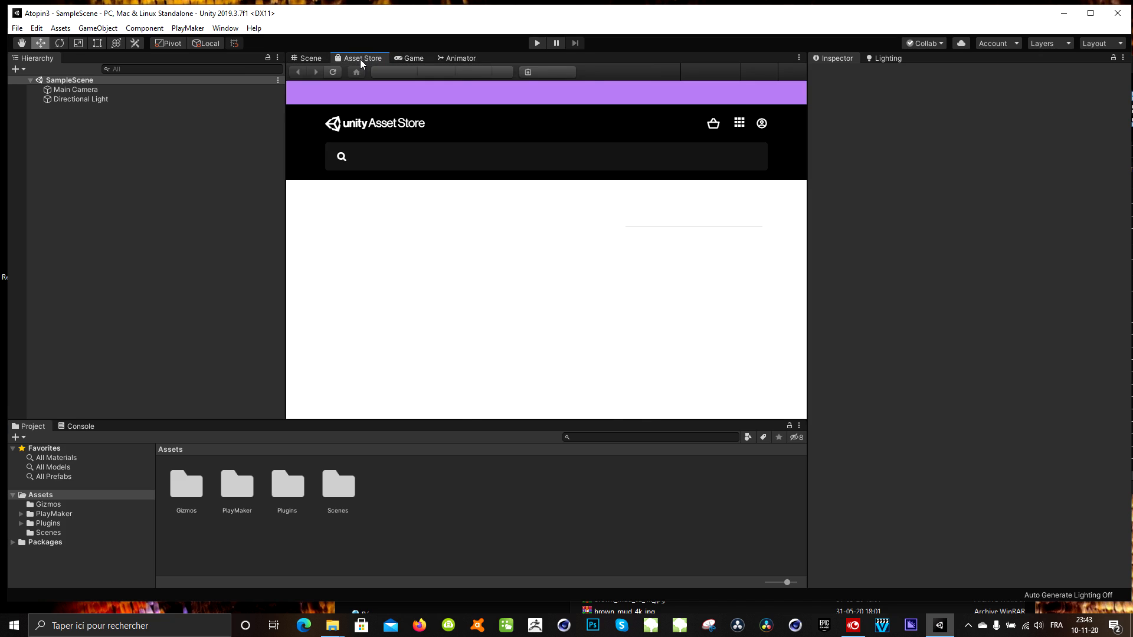
scroll(534, 288, "down", 1)
scroll(534, 288, "down", 1)
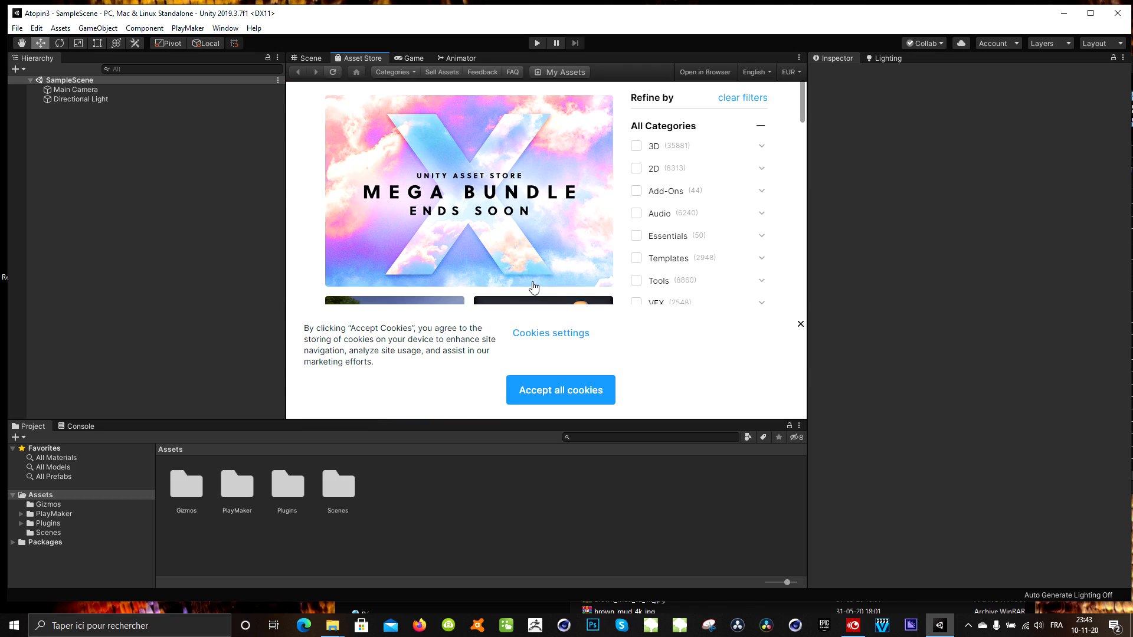
scroll(511, 237, "up", 2)
scroll(511, 237, "down", 3)
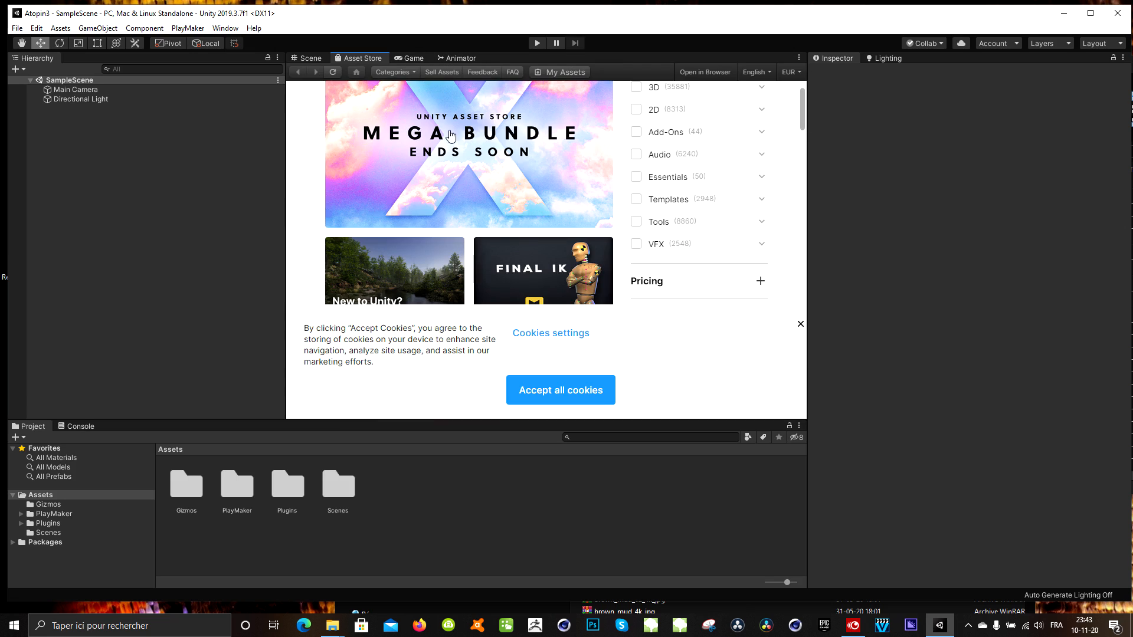
scroll(483, 216, "down", 3)
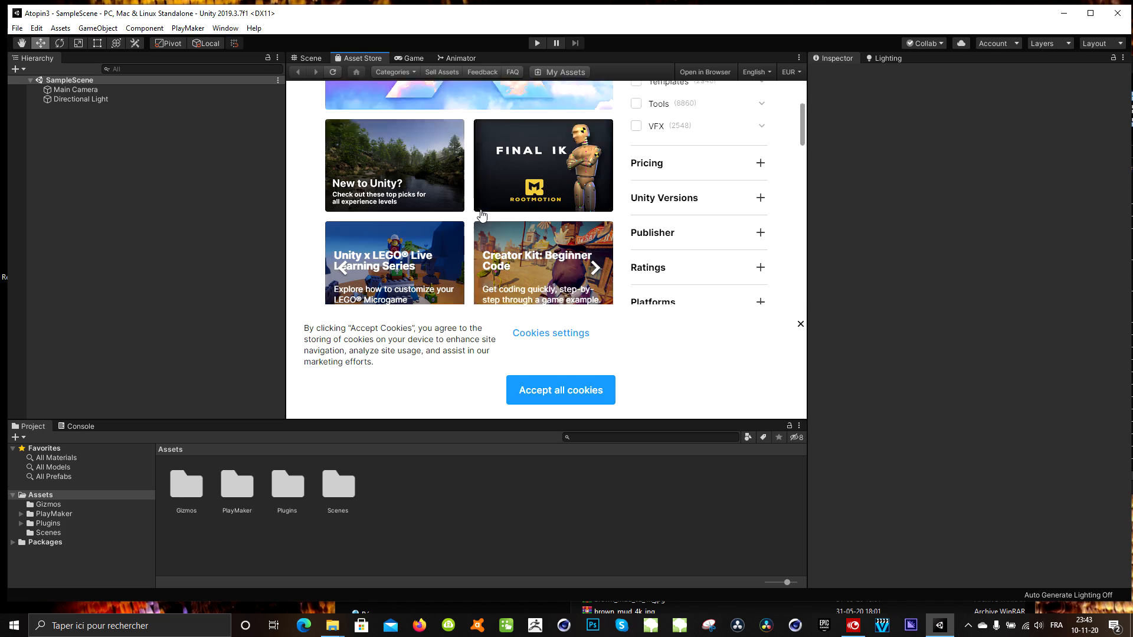
scroll(483, 214, "up", 3)
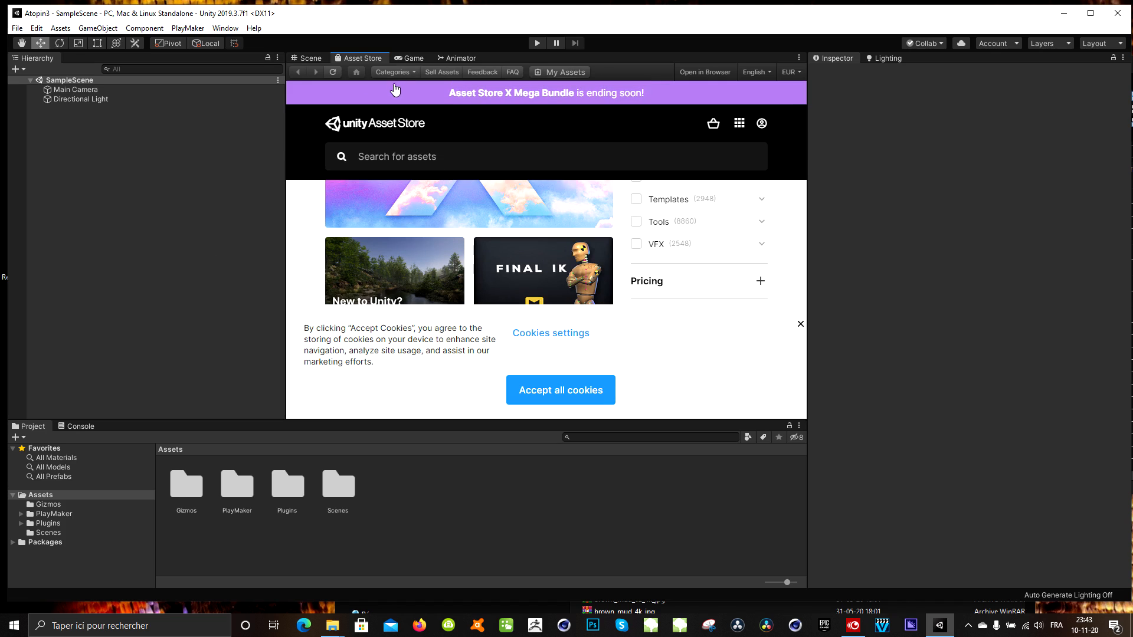
Step: Return to the Scene view and look over the available PlayMaker commands and editor windows
left_click(312, 58)
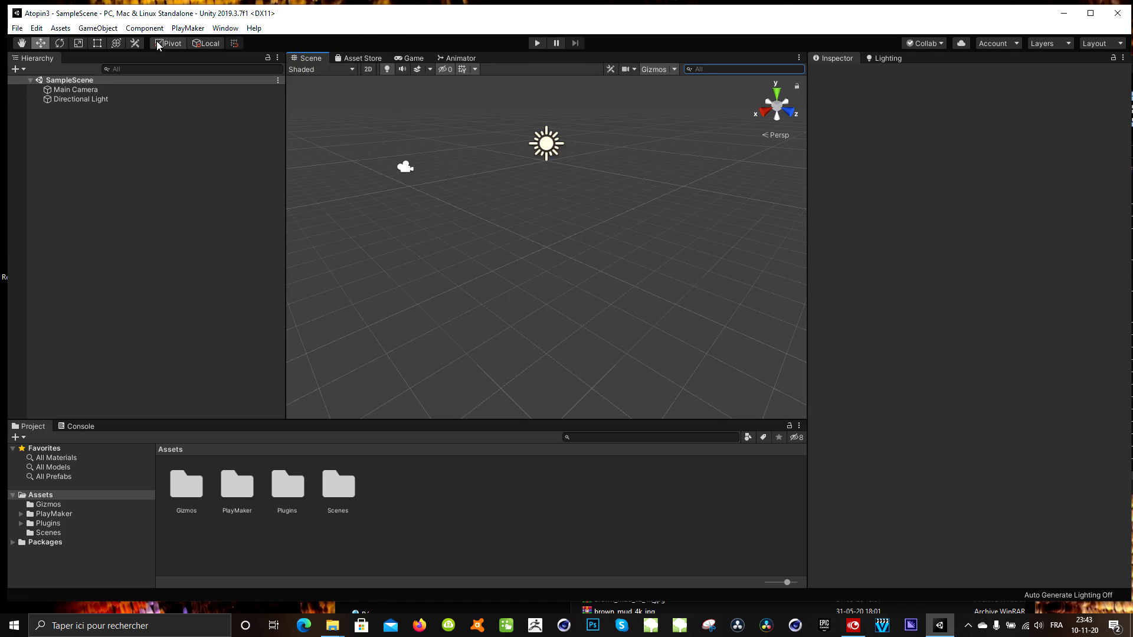
left_click(187, 29)
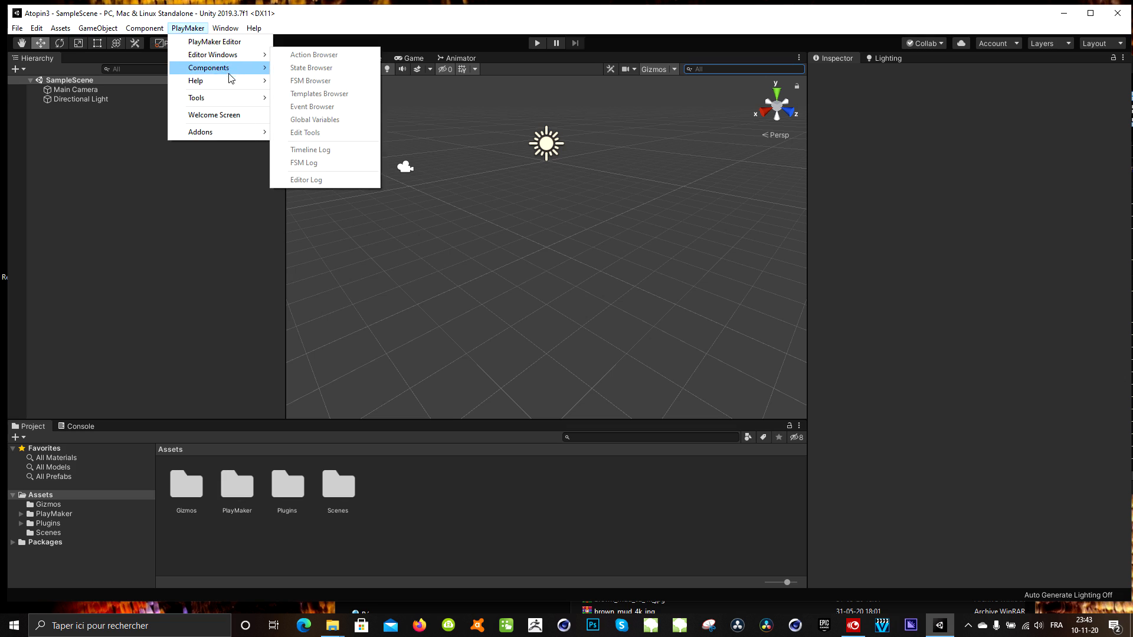
left_click(219, 205)
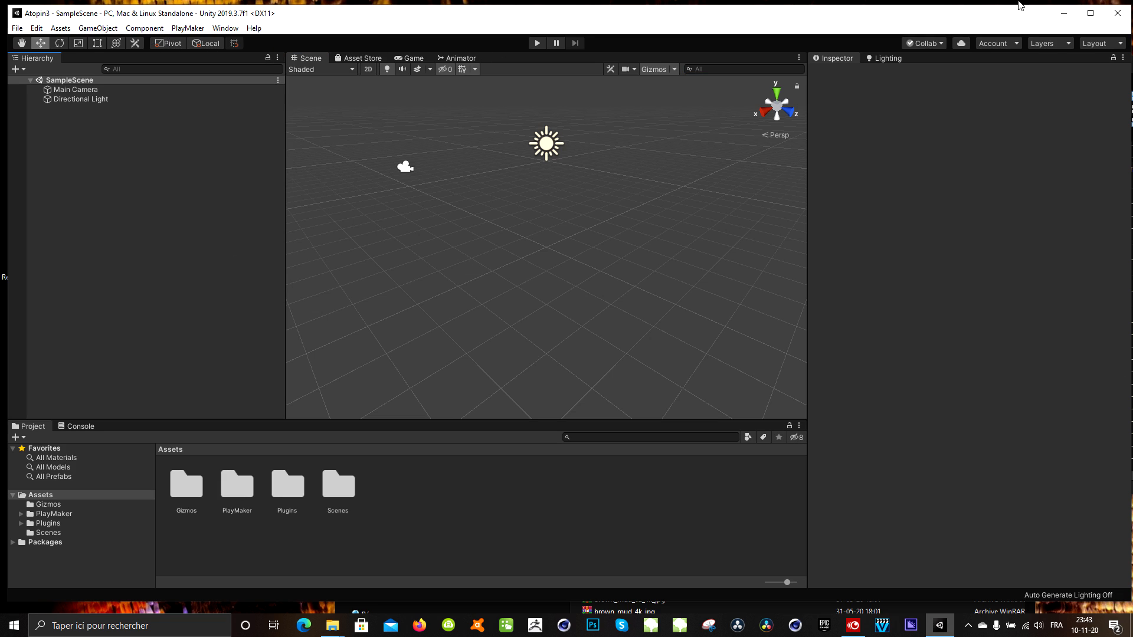
Step: Import the AtopinGeoExport Standard Run, Walking and Happy Idle files from the Téléchargements folder into the project's Assets, and close that folder window
left_click_drag(1015, 21, 1019, 17)
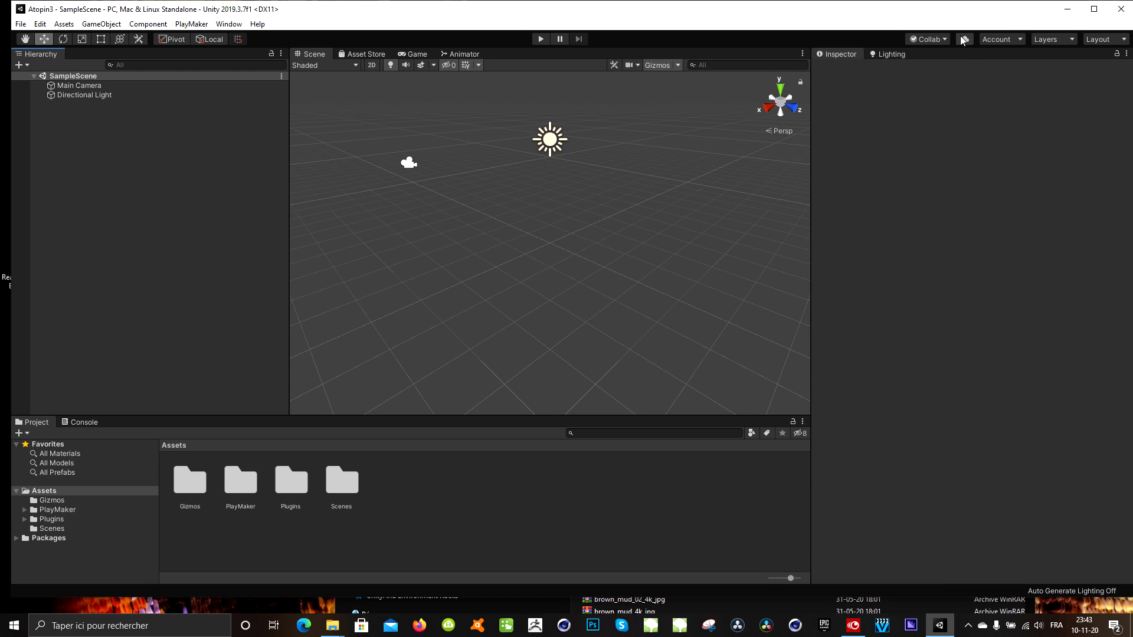
left_click(485, 10)
left_click_drag(487, 15, 555, 122)
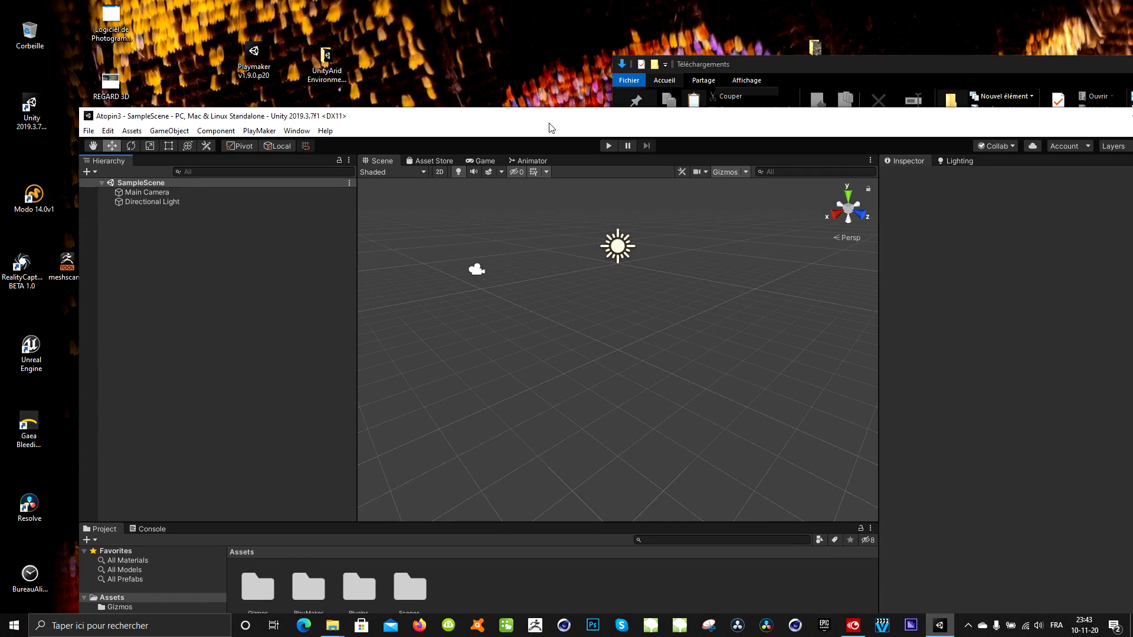
left_click(817, 75)
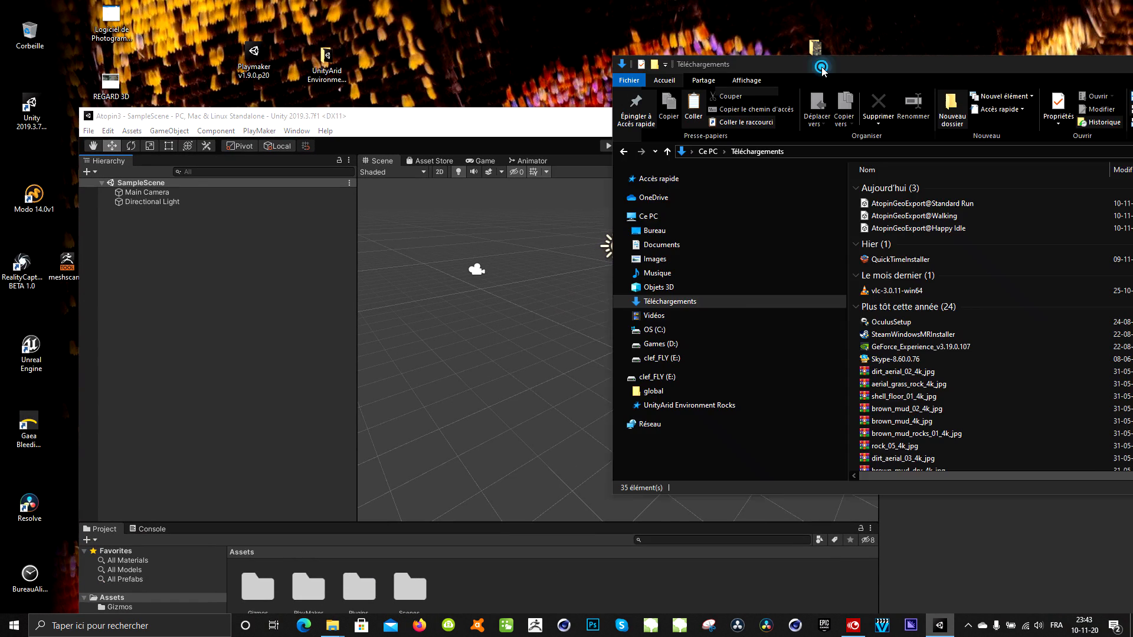
left_click_drag(826, 65, 843, 52)
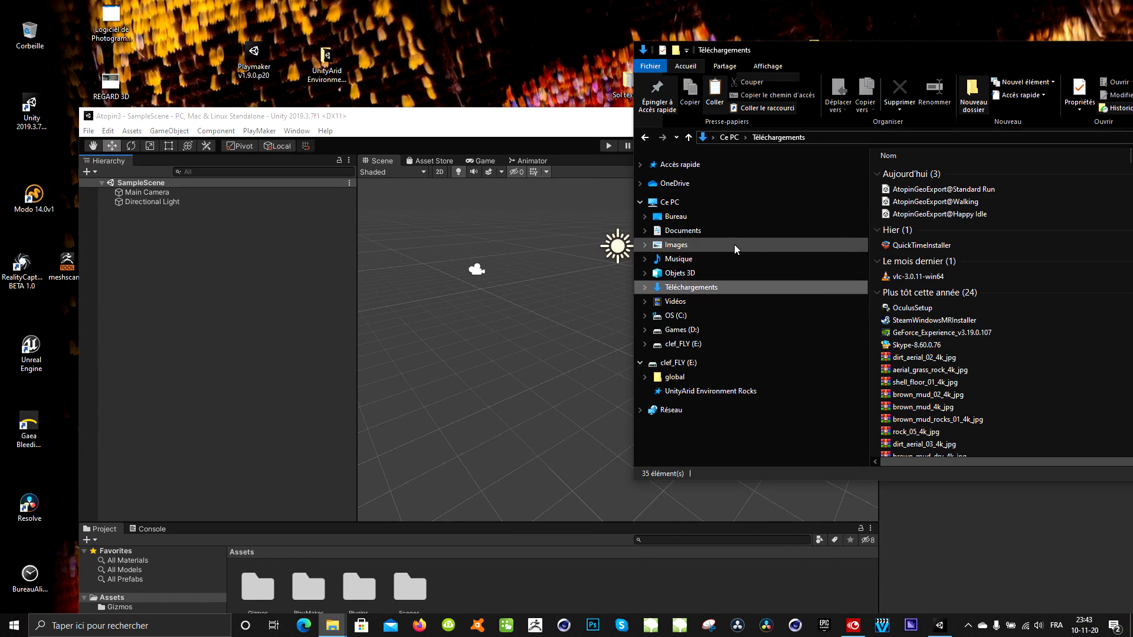
left_click(963, 189)
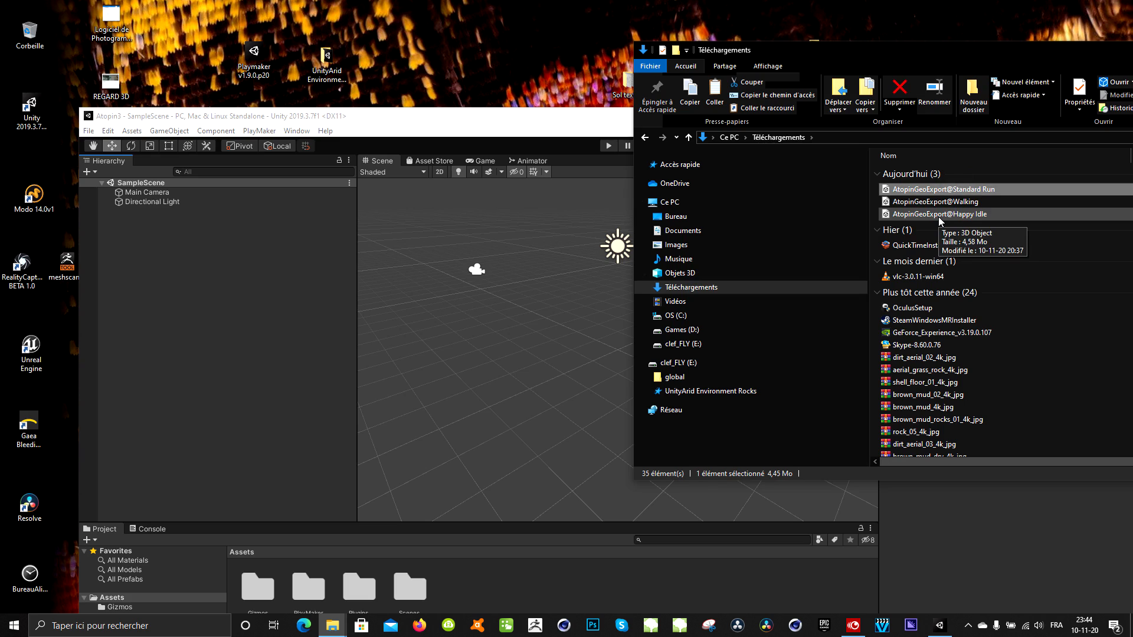
left_click(941, 214, "shift")
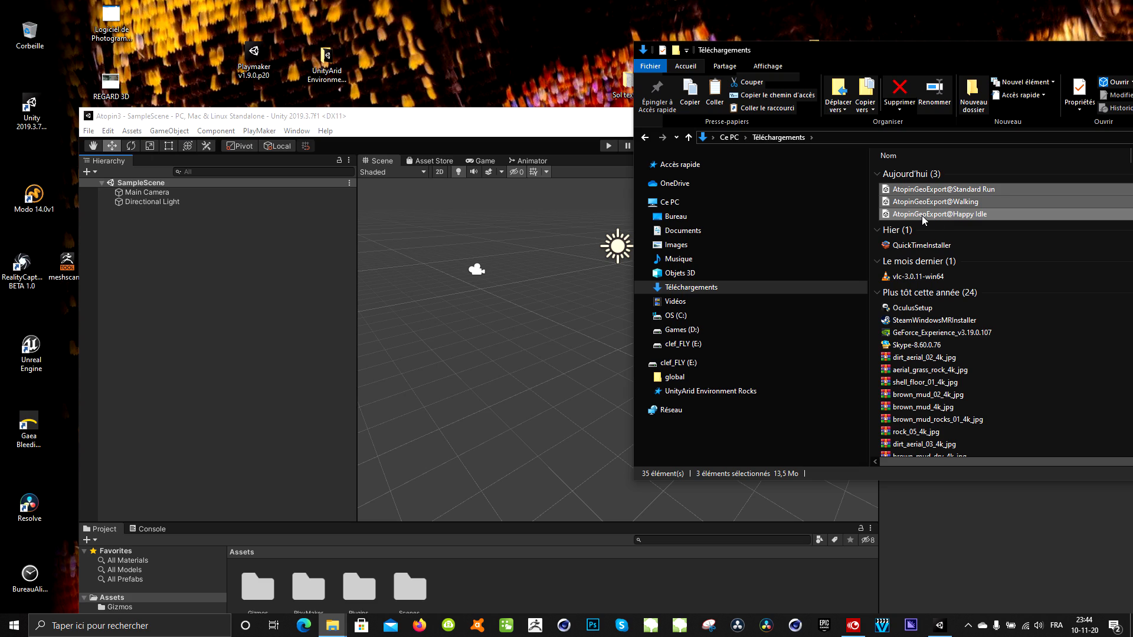
left_click_drag(923, 216, 628, 583)
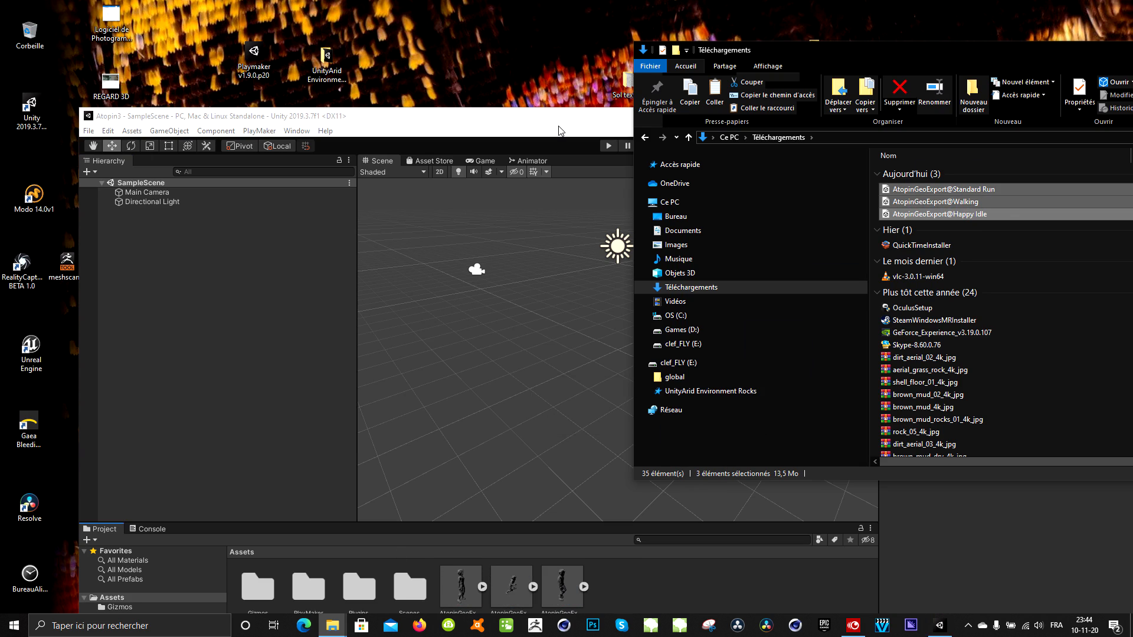
left_click_drag(854, 47, 455, 23)
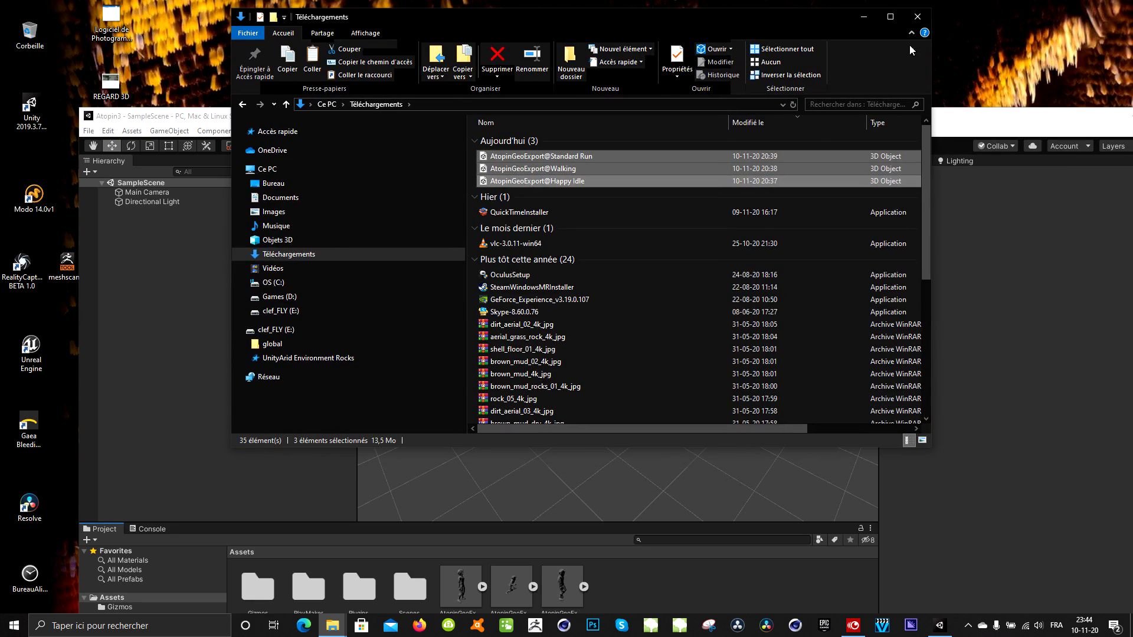
left_click(907, 19)
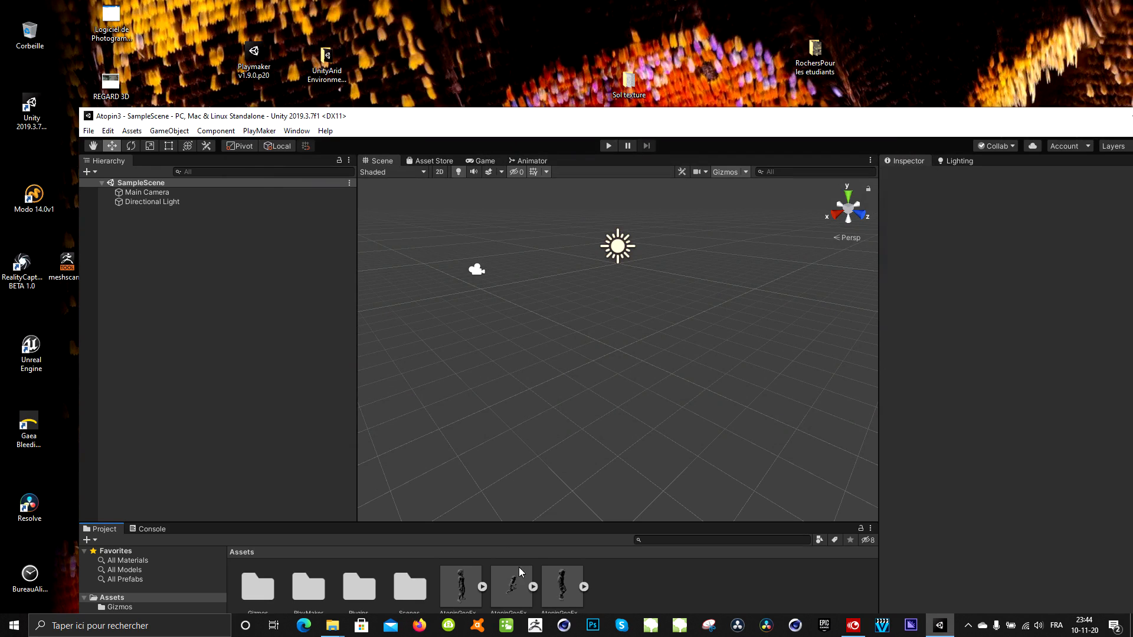
Step: Import the AtopinAlbedo and meshscan3D4 textures from the AtopinGeoExport folder into Assets, and fix meshscan3D4's import setting as a normal map
left_click_drag(506, 115, 728, 51)
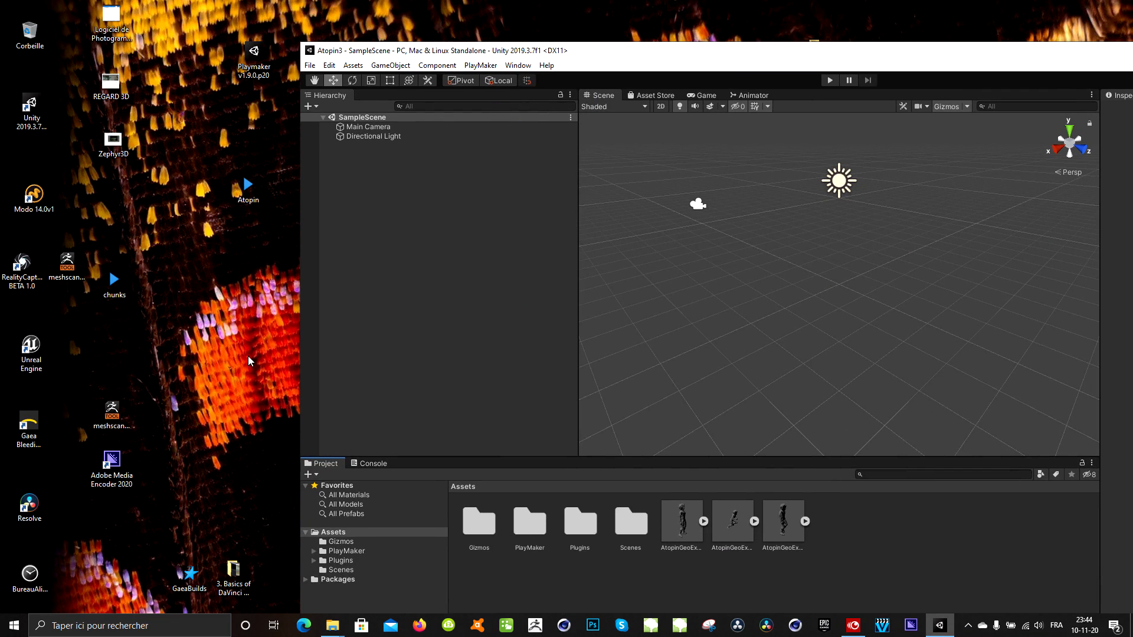
double_click(247, 188)
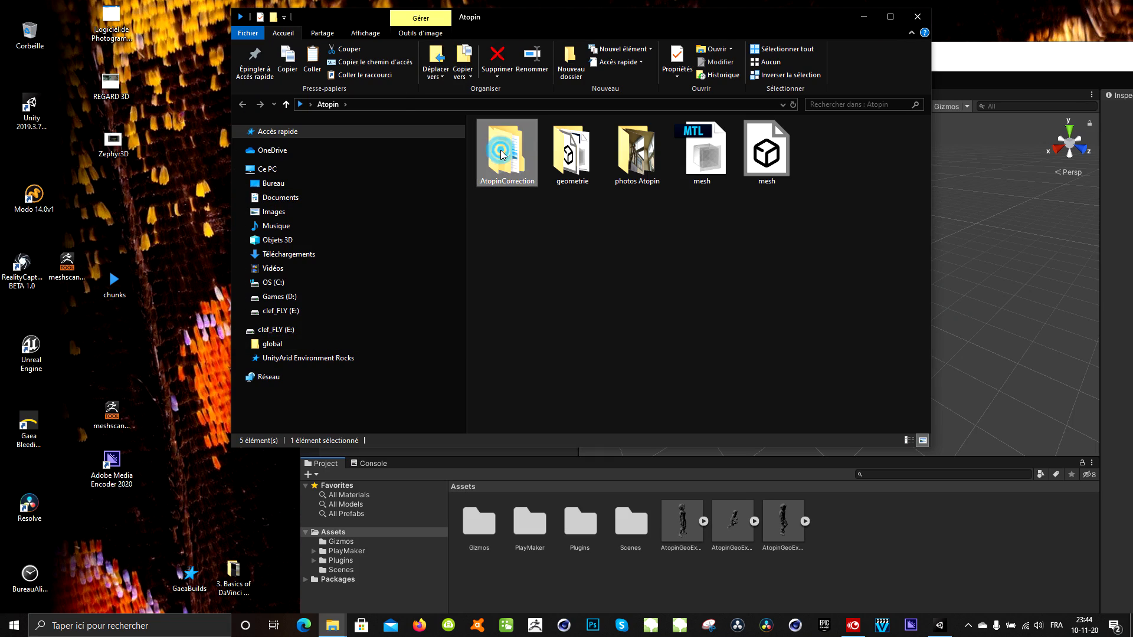
double_click(503, 155)
double_click(503, 155)
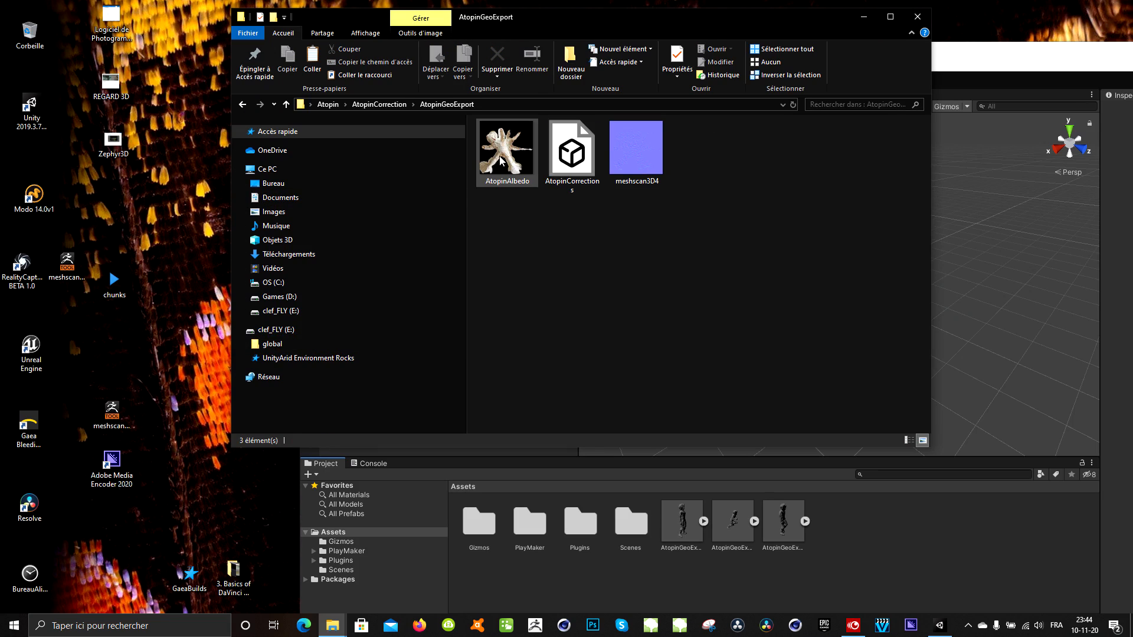
left_click(507, 164)
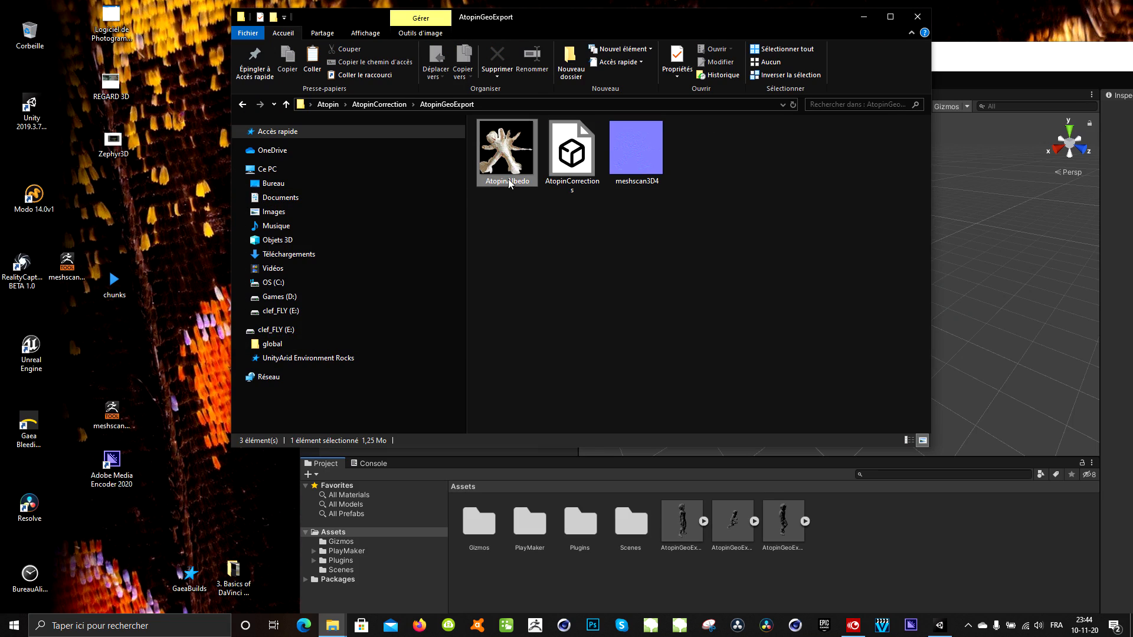
left_click(643, 149, "ctrl")
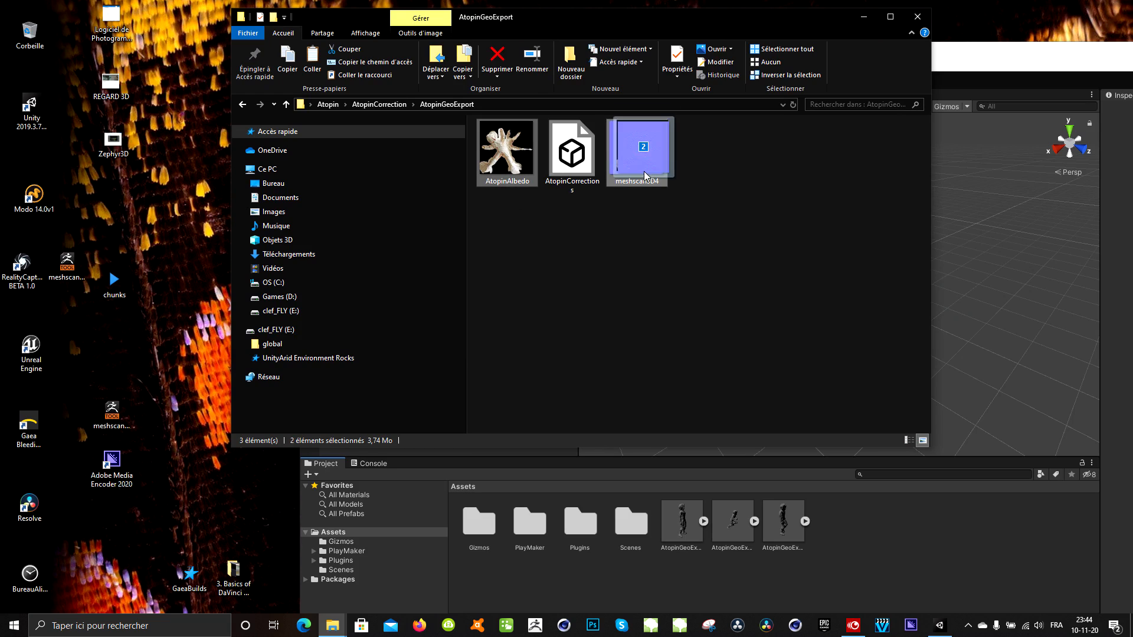
left_click(513, 171, "ctrl")
left_click_drag(515, 172, 876, 549, "ctrl")
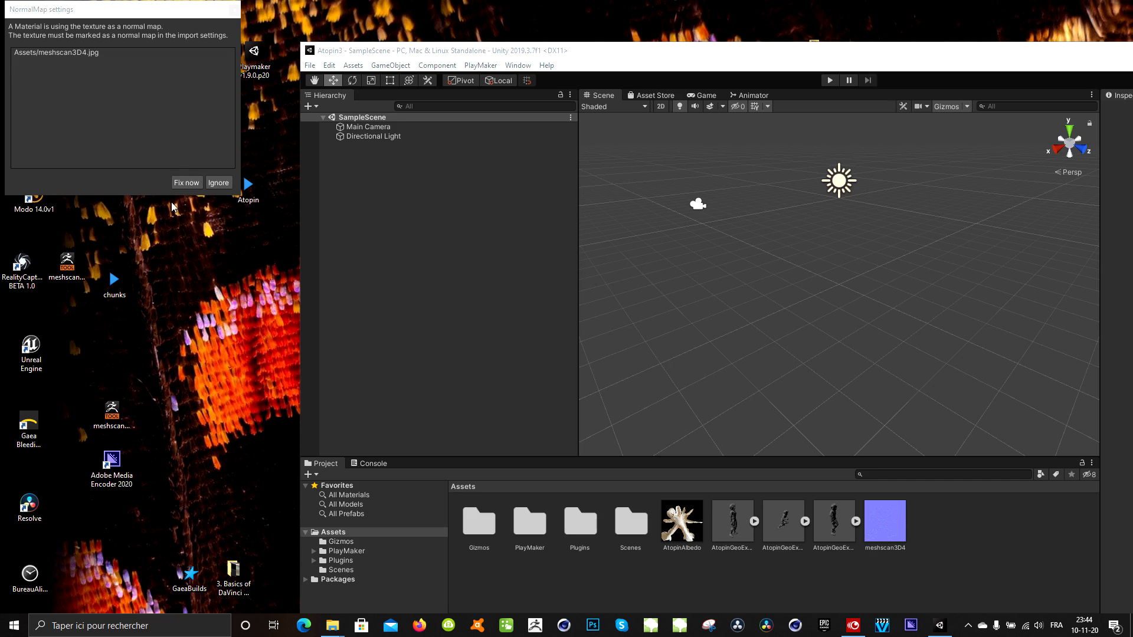
left_click(183, 184)
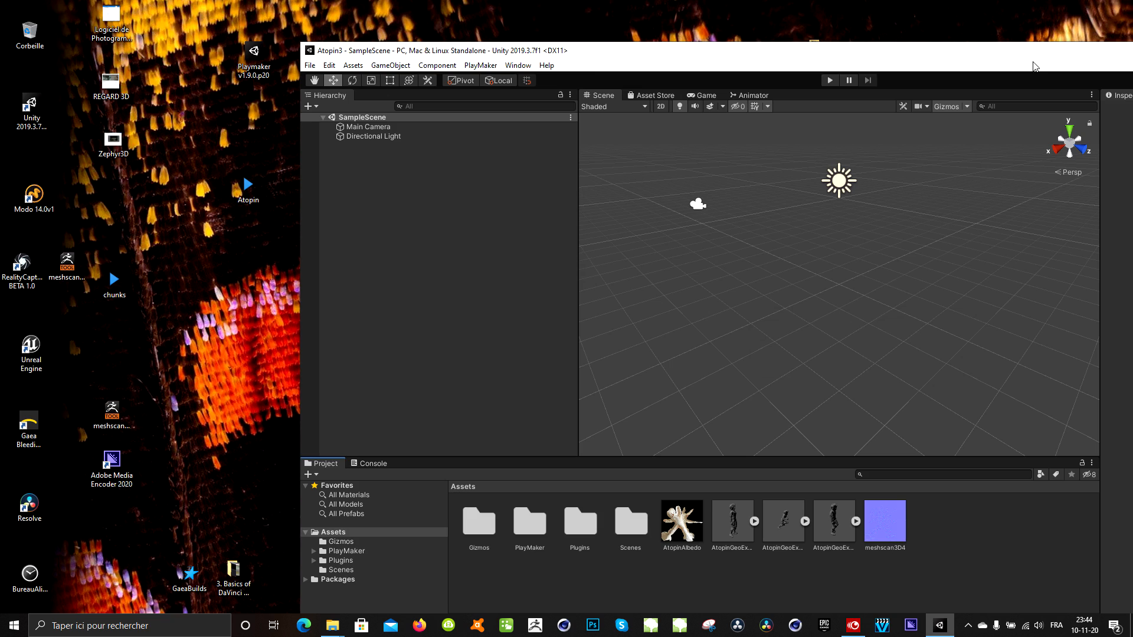
Step: Maximize the Unity editor window and make the project asset area slightly taller
left_click_drag(903, 51, 649, 32)
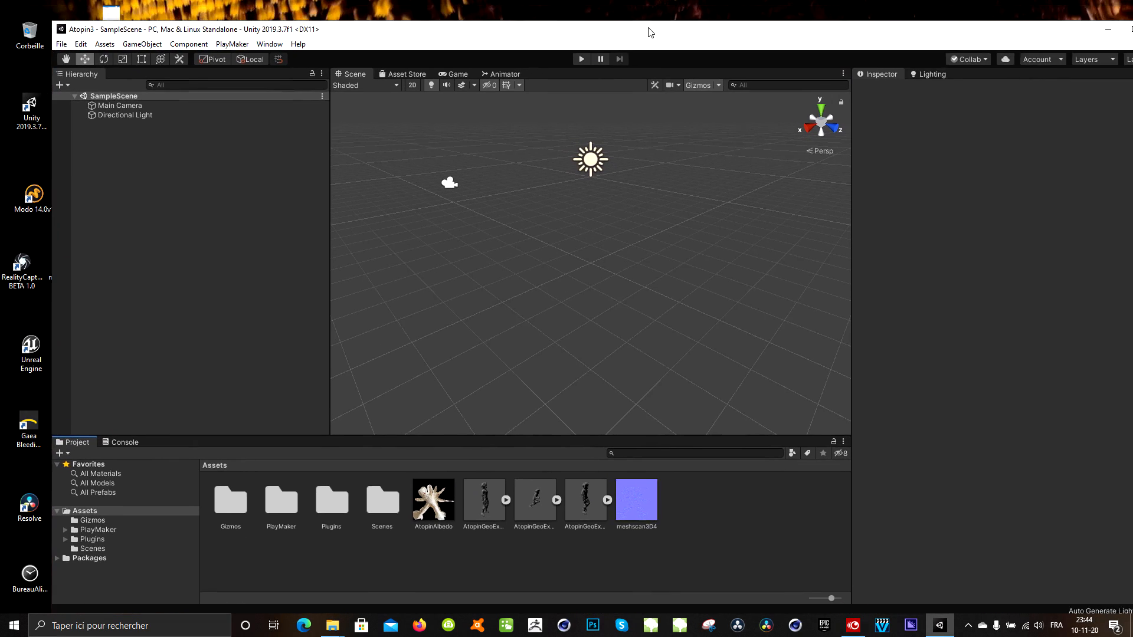
double_click(649, 32)
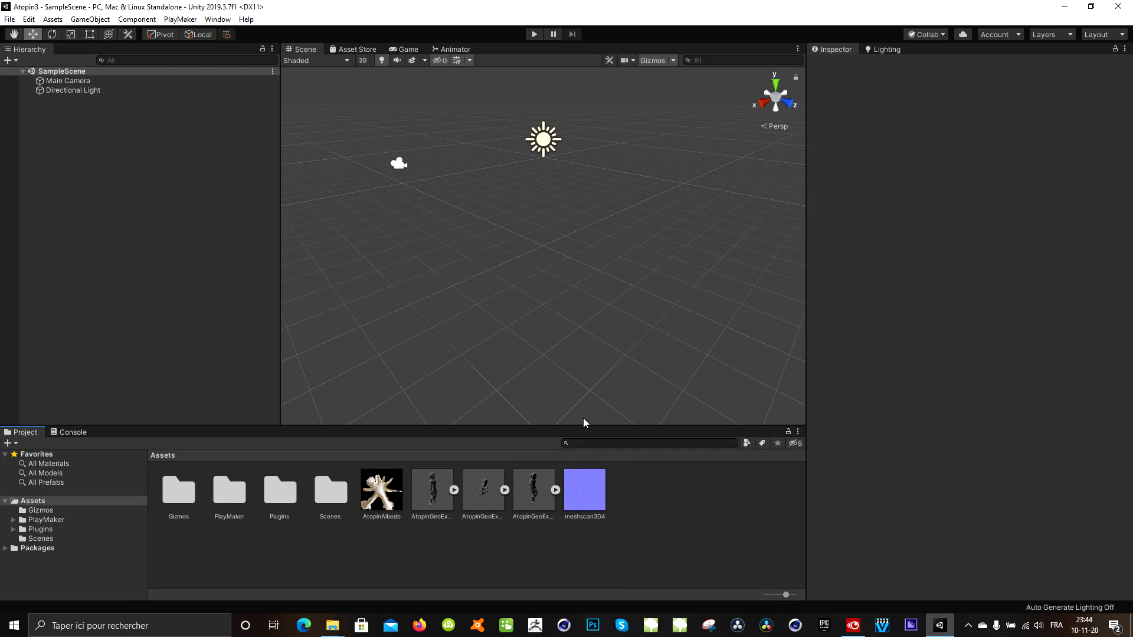
left_click_drag(583, 427, 583, 417)
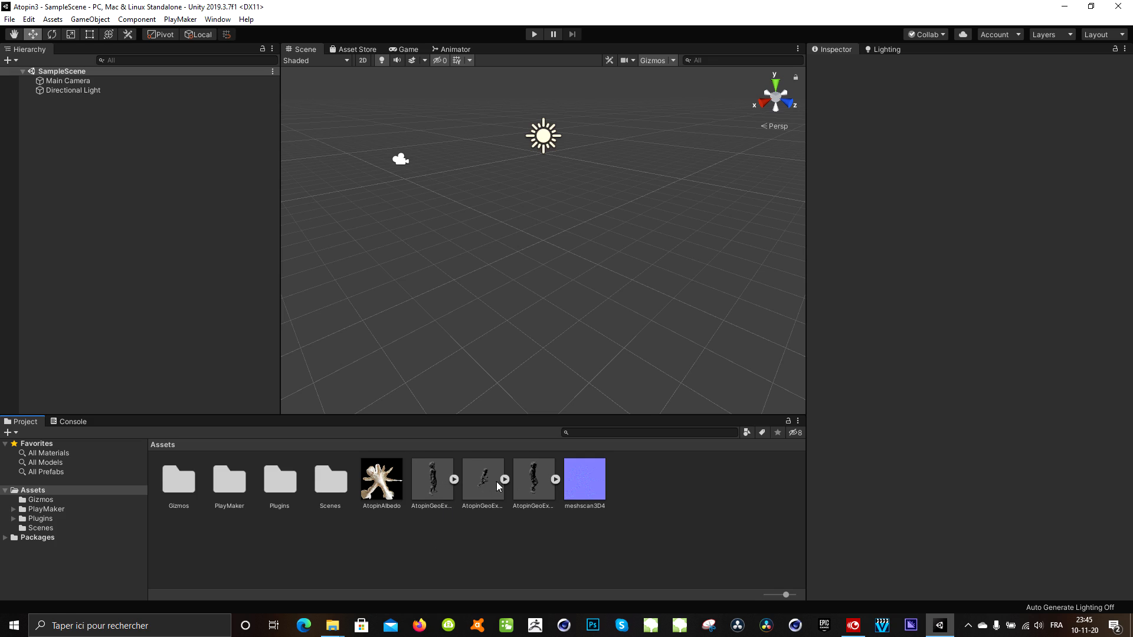
Step: Enlarge the animation preview and play the Happy Idle and Standard Run clips to examine the character's motion
left_click(435, 488)
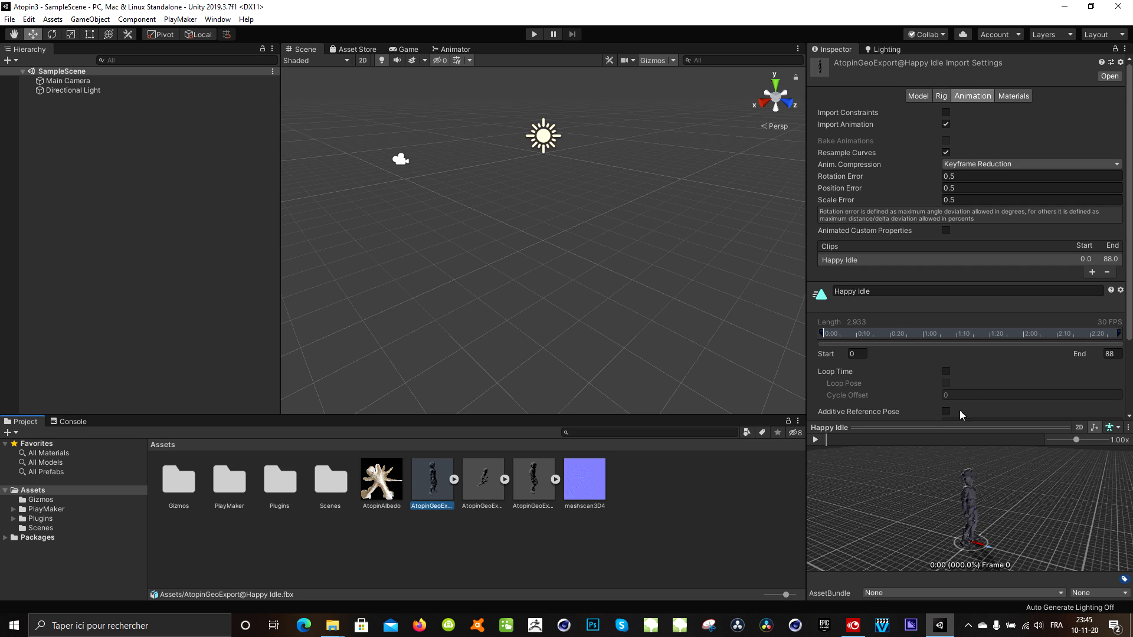
left_click_drag(936, 431, 936, 320)
left_click(816, 332)
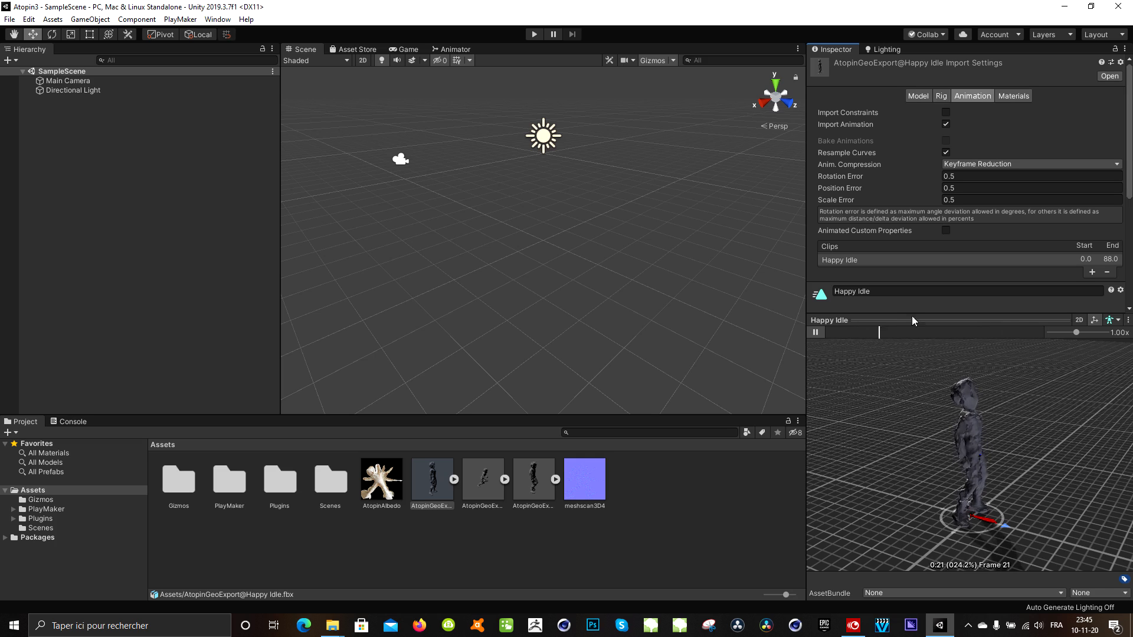
left_click(817, 332)
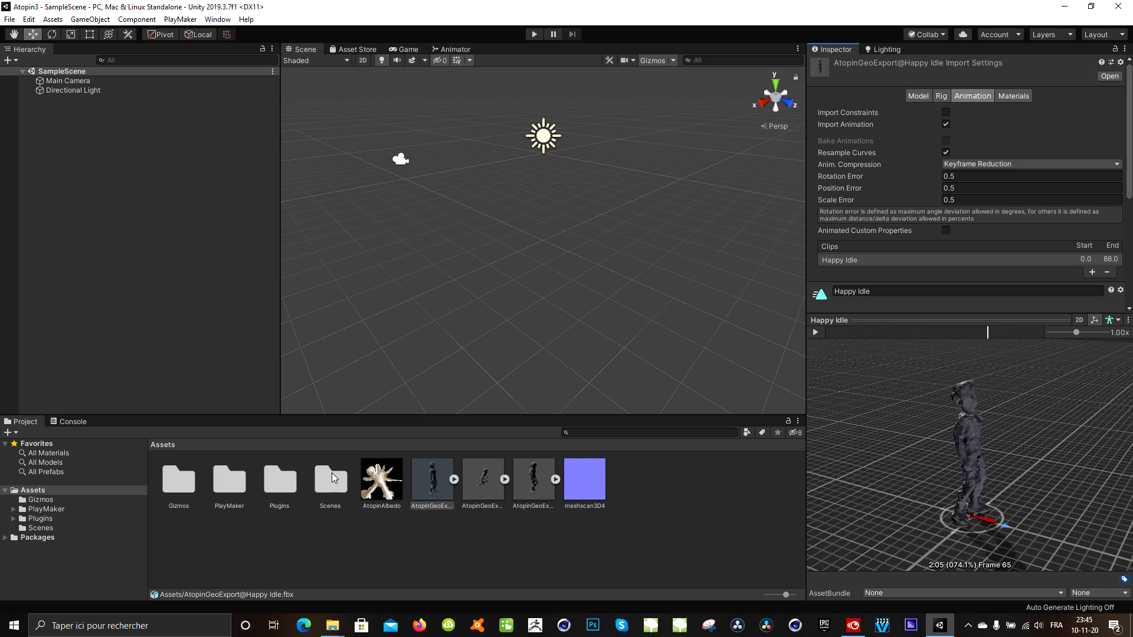
left_click(483, 480)
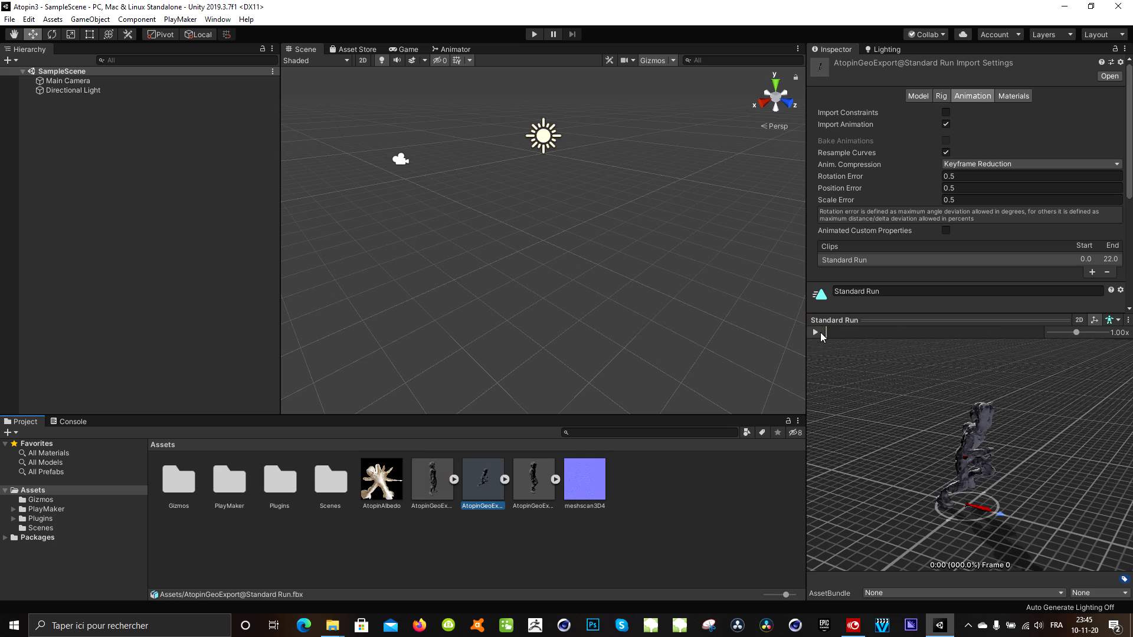
left_click(819, 334)
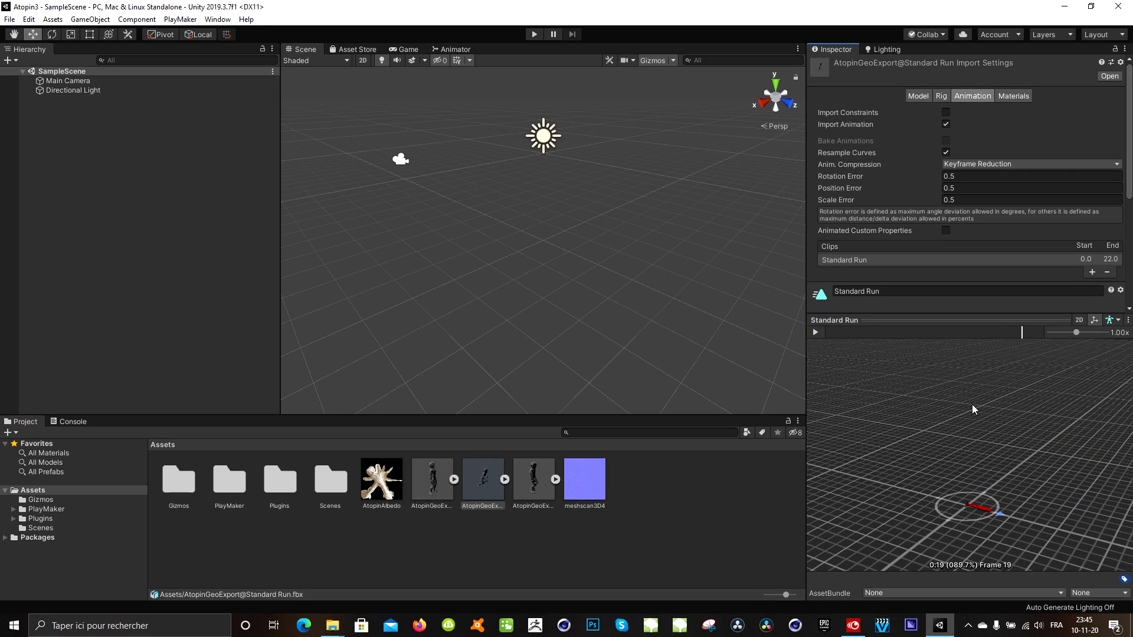
left_click(873, 321)
Step: Set the Happy Idle model's rig animation type to Humanoid
left_click(433, 487)
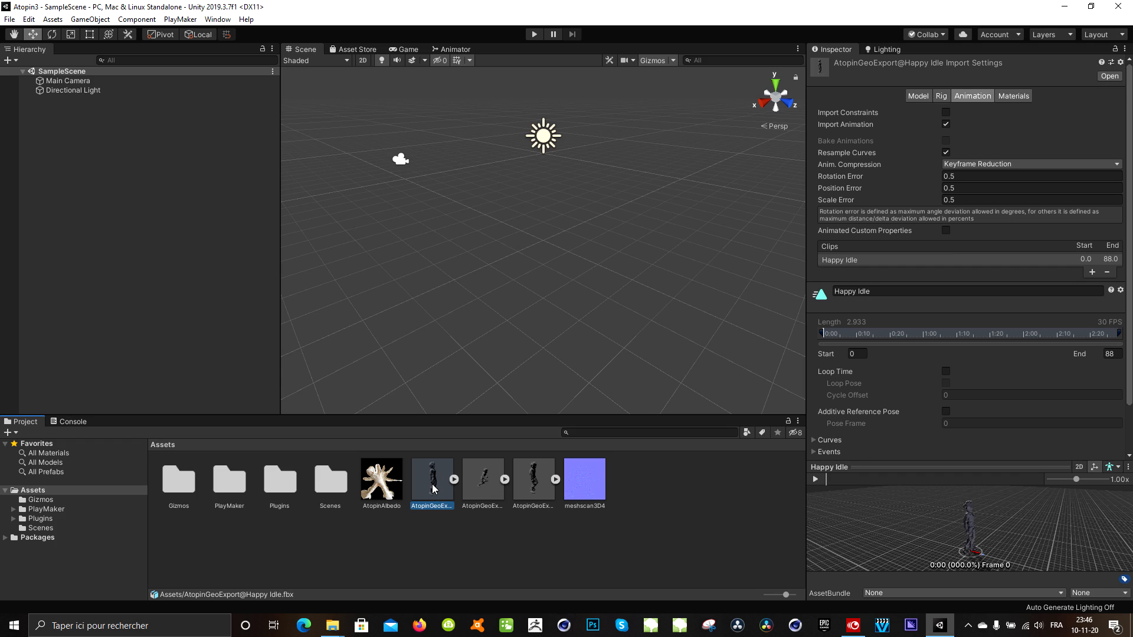
left_click_drag(867, 466, 874, 457)
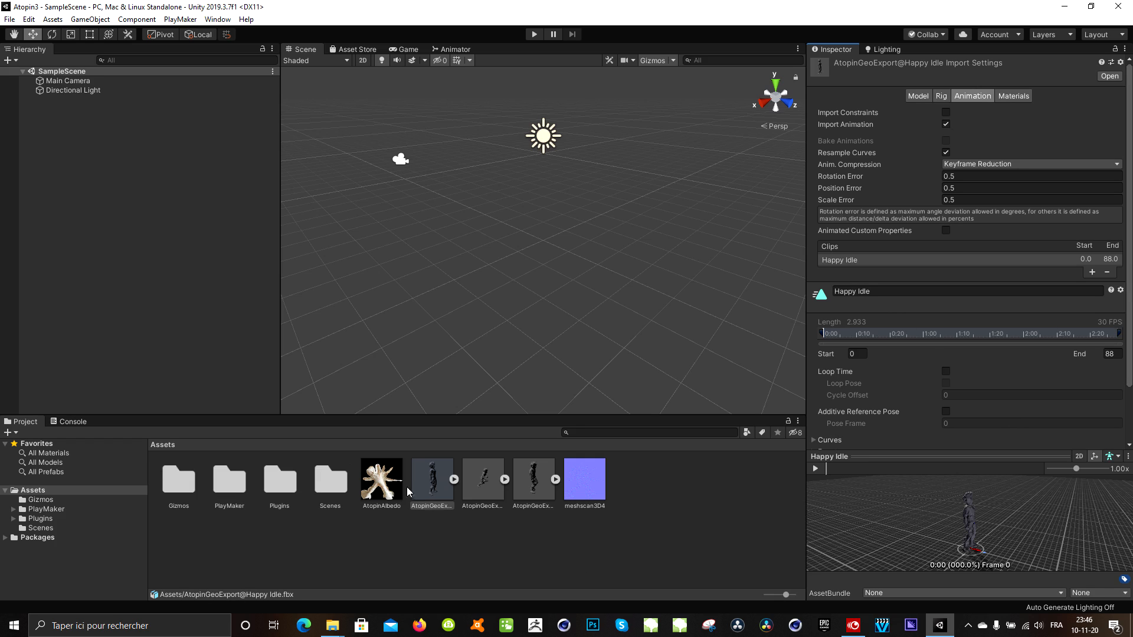
left_click(428, 492)
left_click(943, 97)
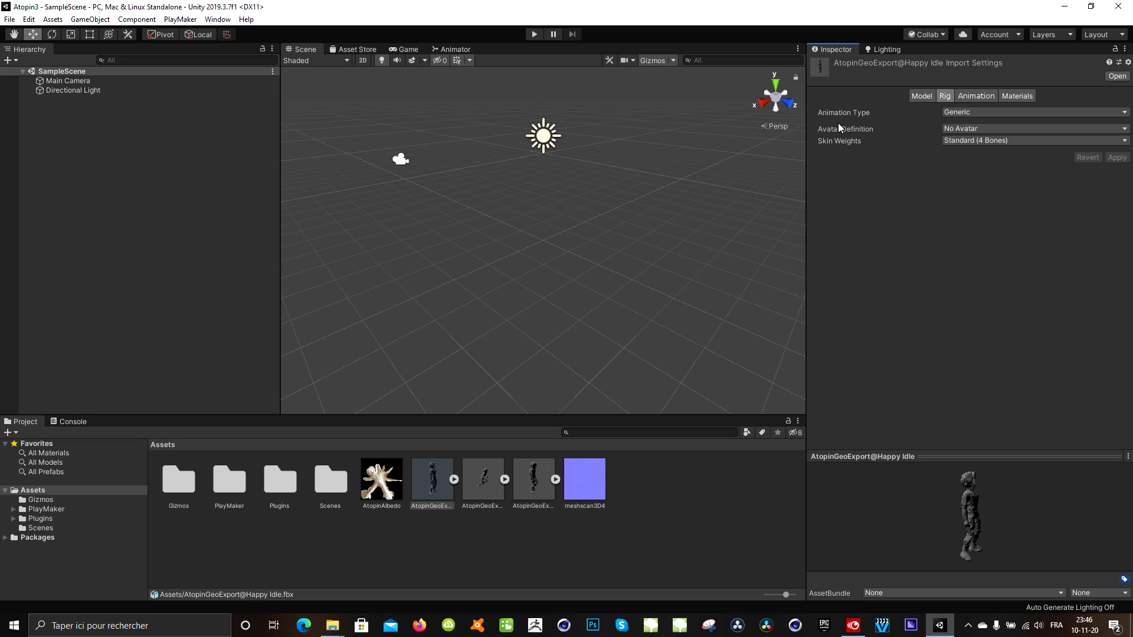
left_click(961, 112)
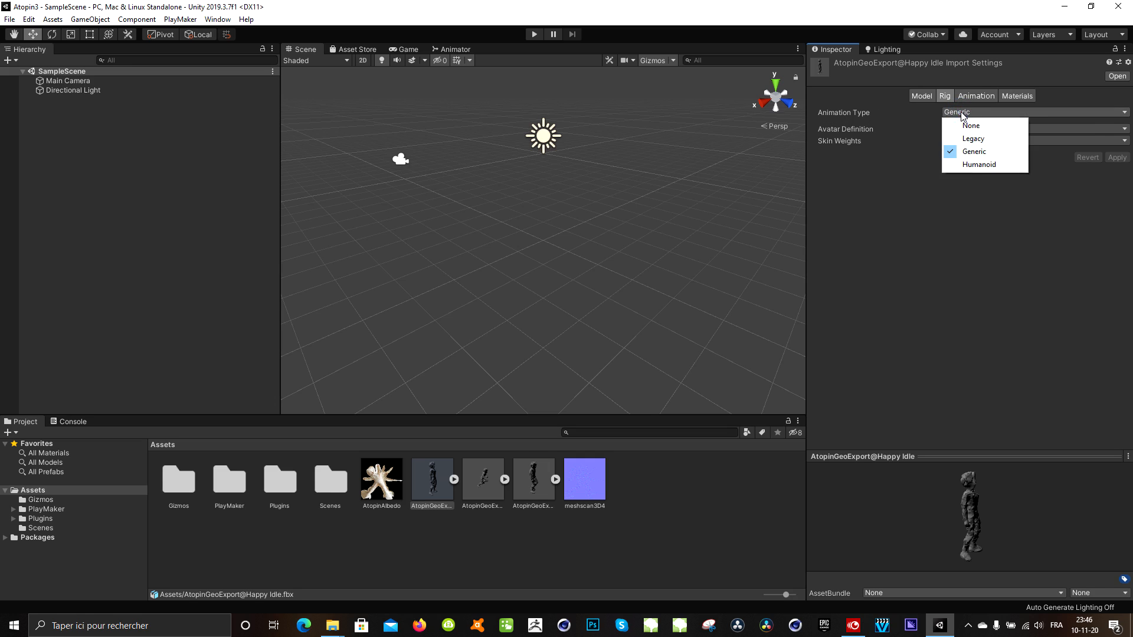
left_click(971, 166)
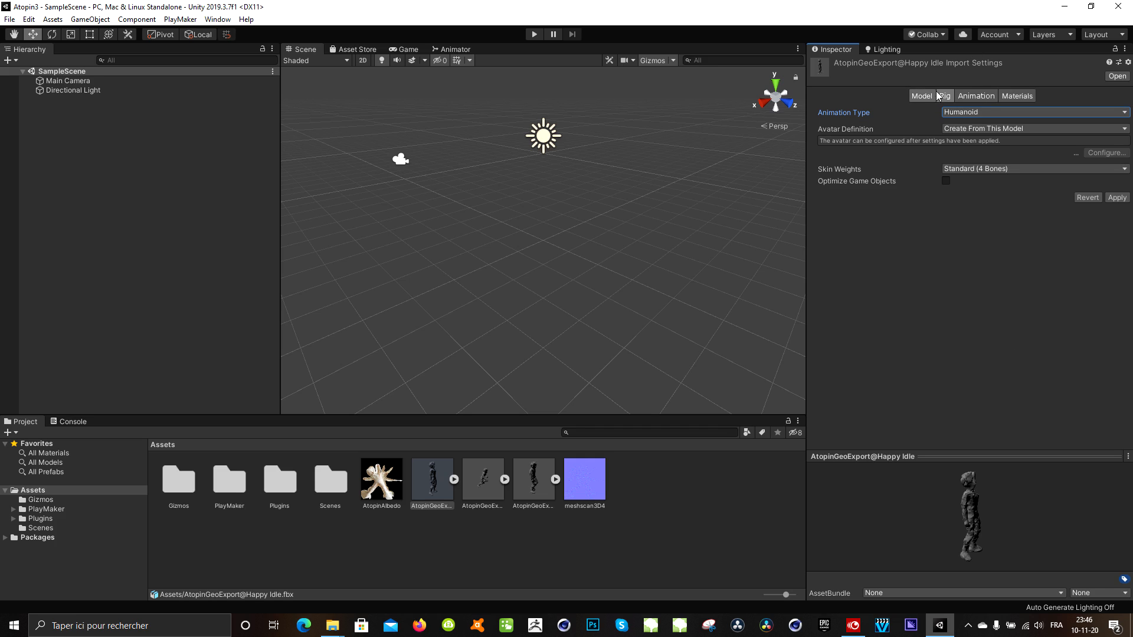
Step: Enable Loop Time for the Happy Idle clip and apply its import settings
left_click(976, 97)
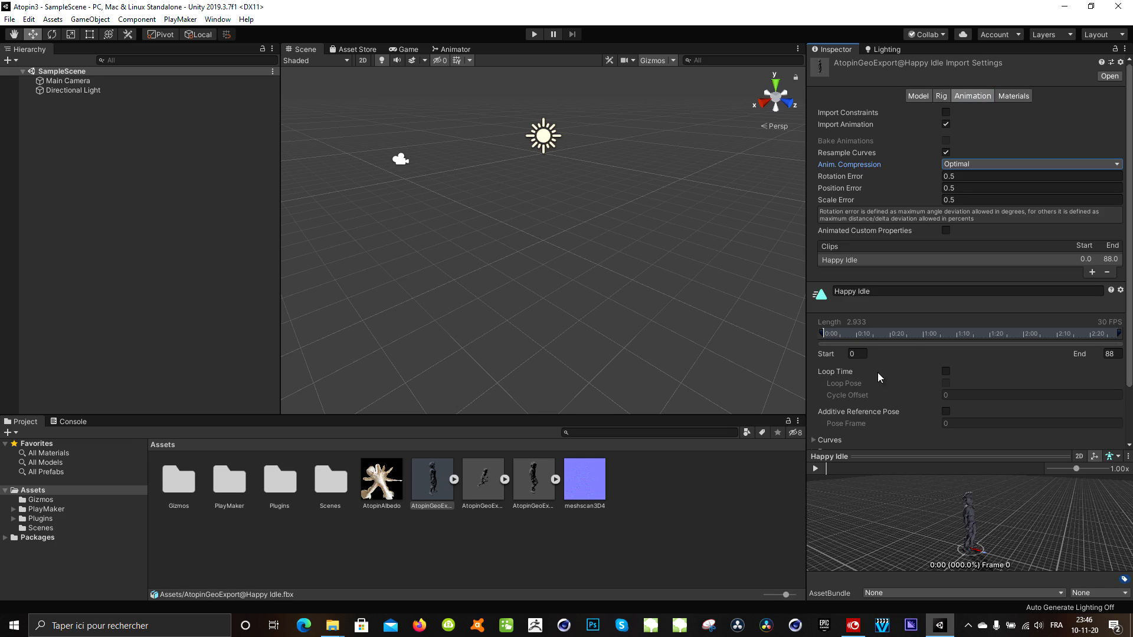
left_click(945, 372)
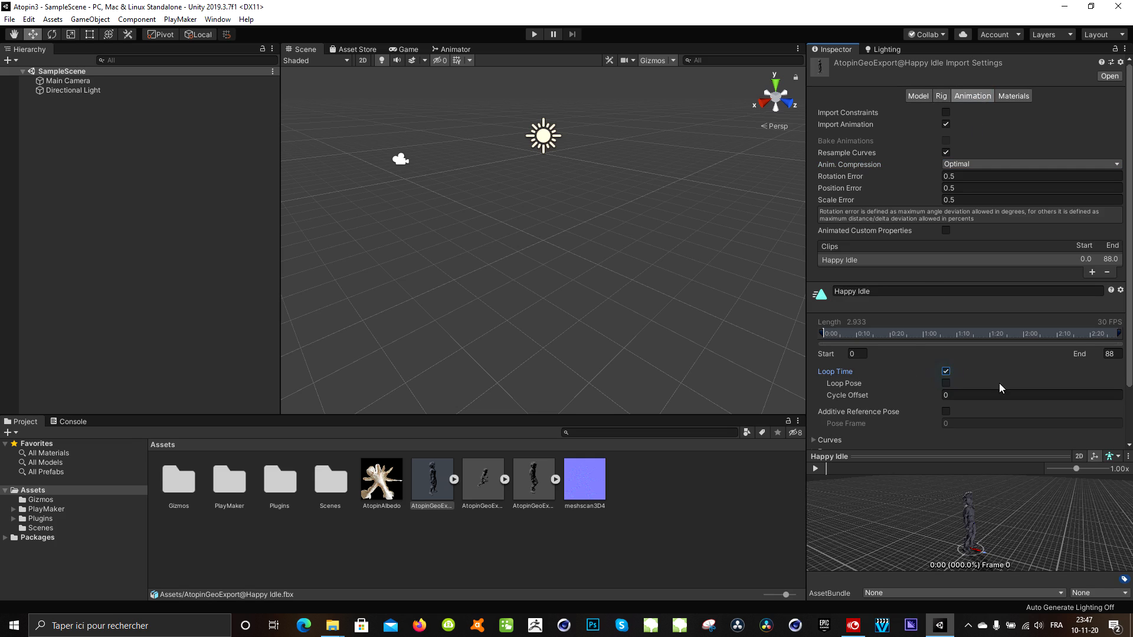
scroll(1130, 347, "down", 3)
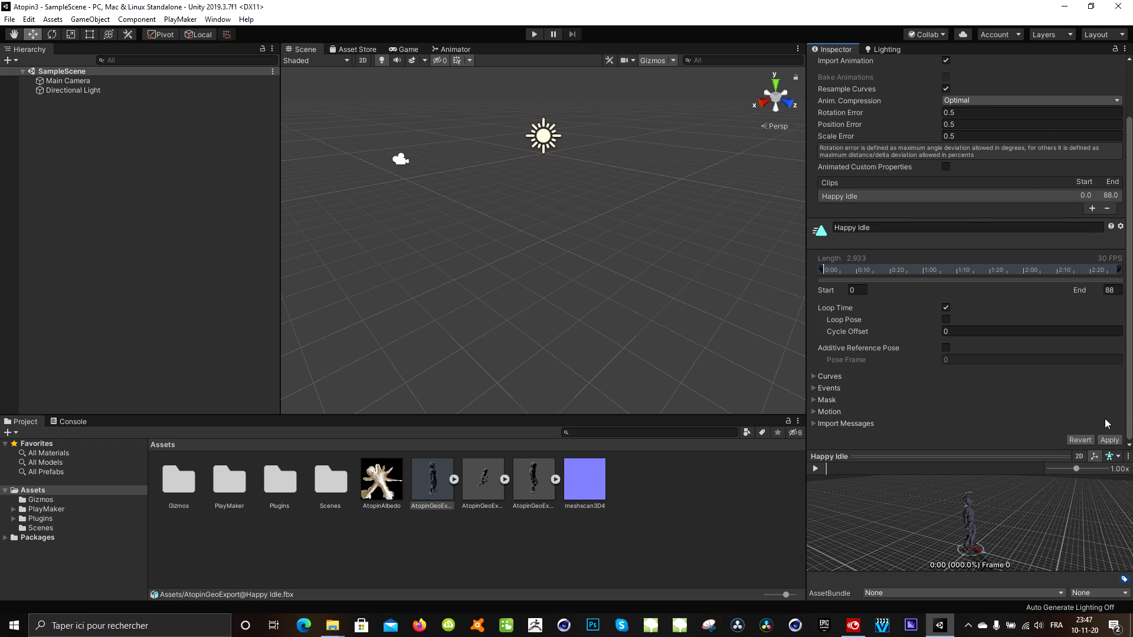
left_click(1110, 440)
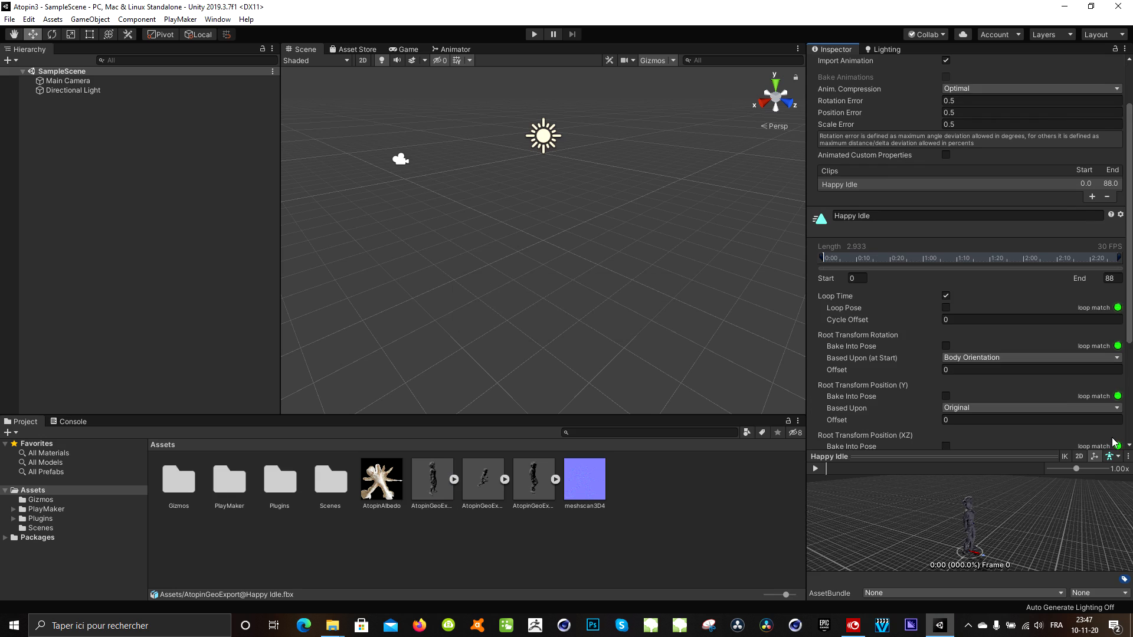
Step: Bake Happy Idle's root transform rotation and Y position into the pose, applying the pending settings while switching to the Standard Run model
scroll(923, 192, "down", 5)
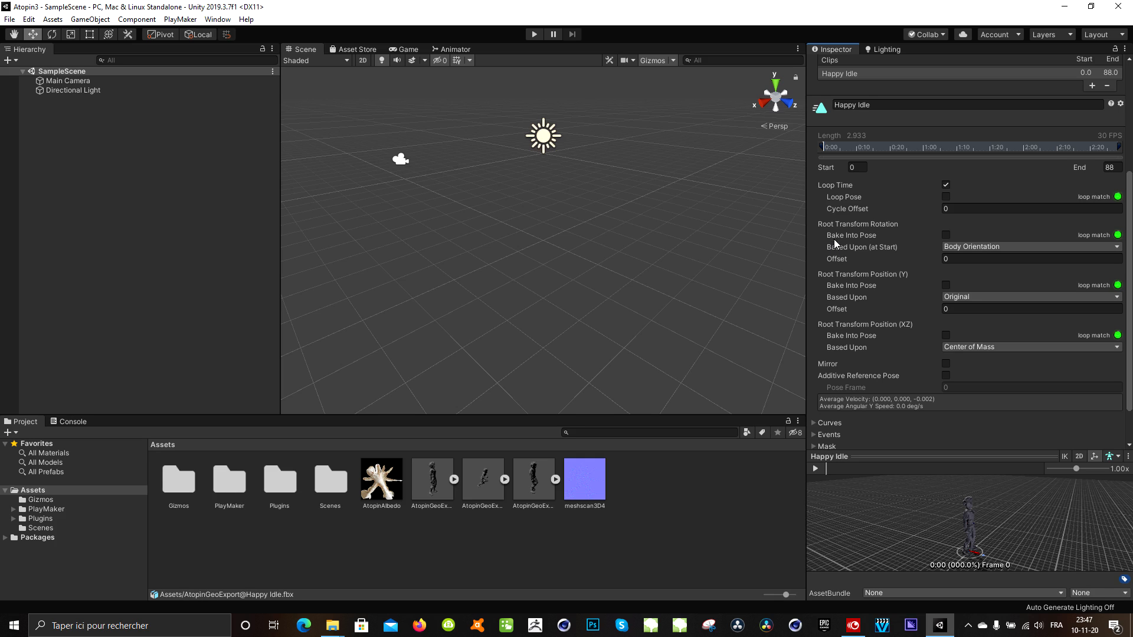
left_click(946, 235)
left_click(946, 285)
left_click(488, 485)
left_click(558, 341)
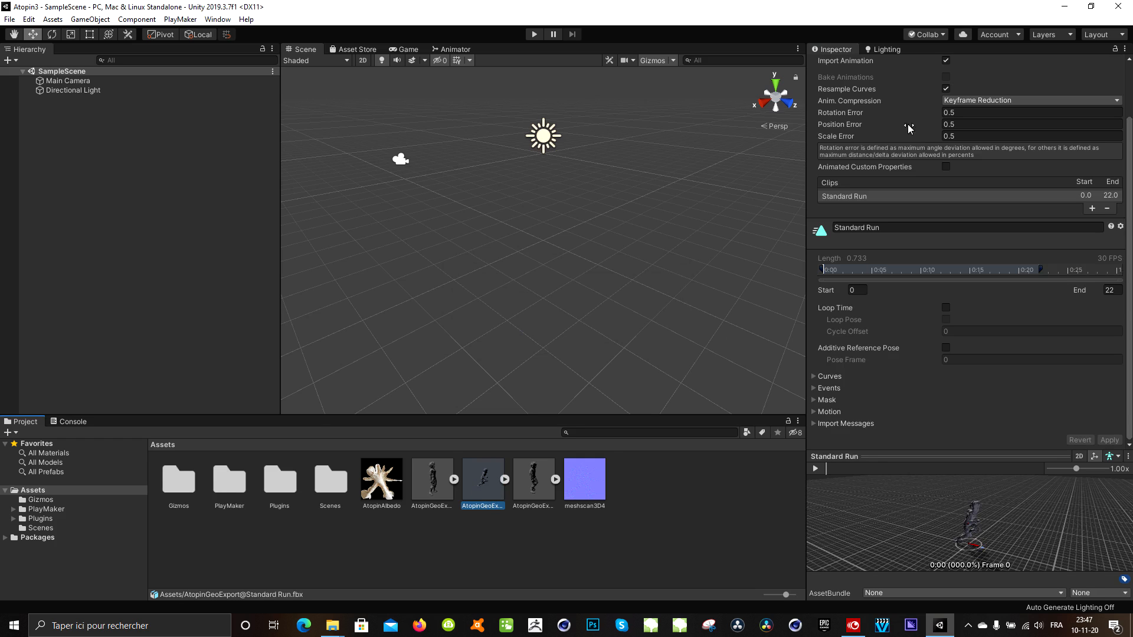
Step: Set the Standard Run model's rig animation type to Humanoid and apply the import settings
left_click(497, 554)
left_click(489, 487)
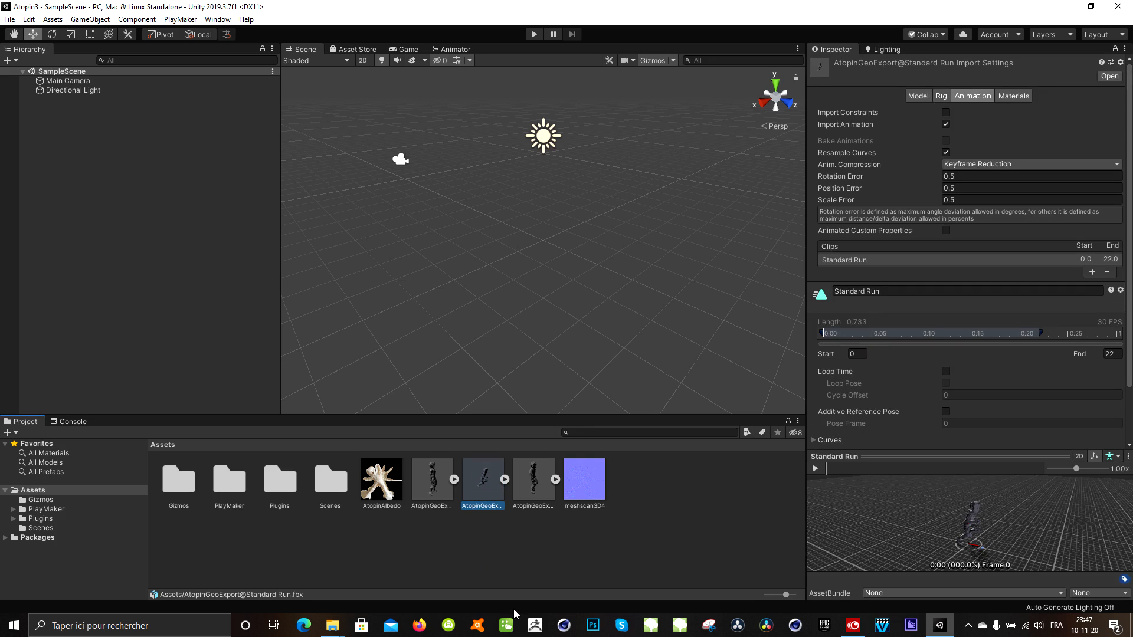
left_click(944, 96)
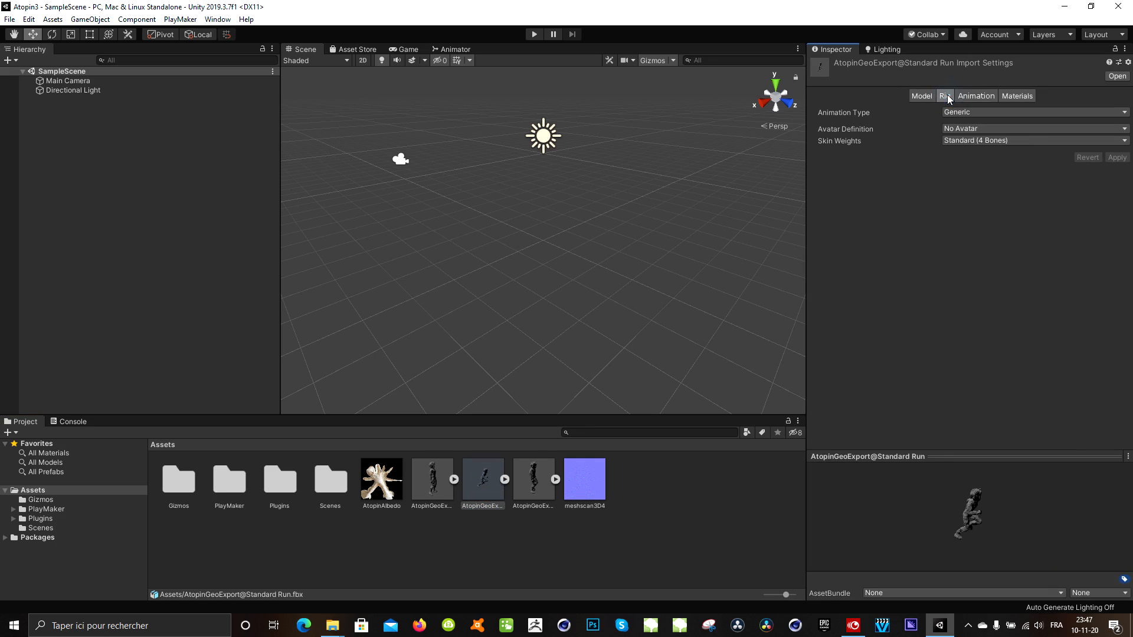
left_click(949, 112)
left_click(973, 167)
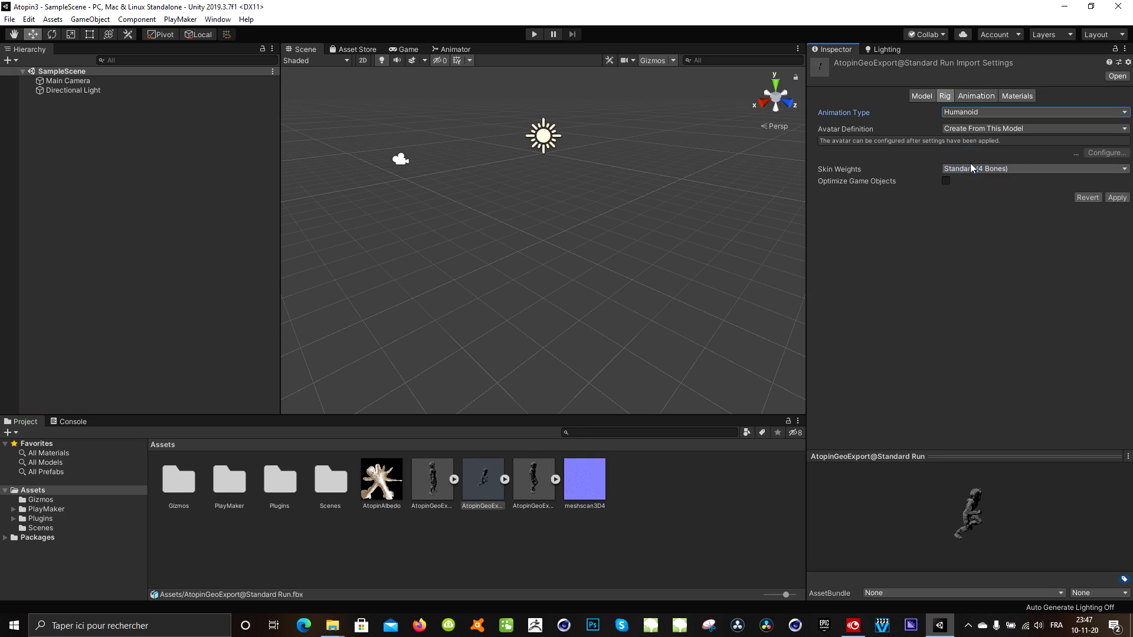
left_click(1116, 197)
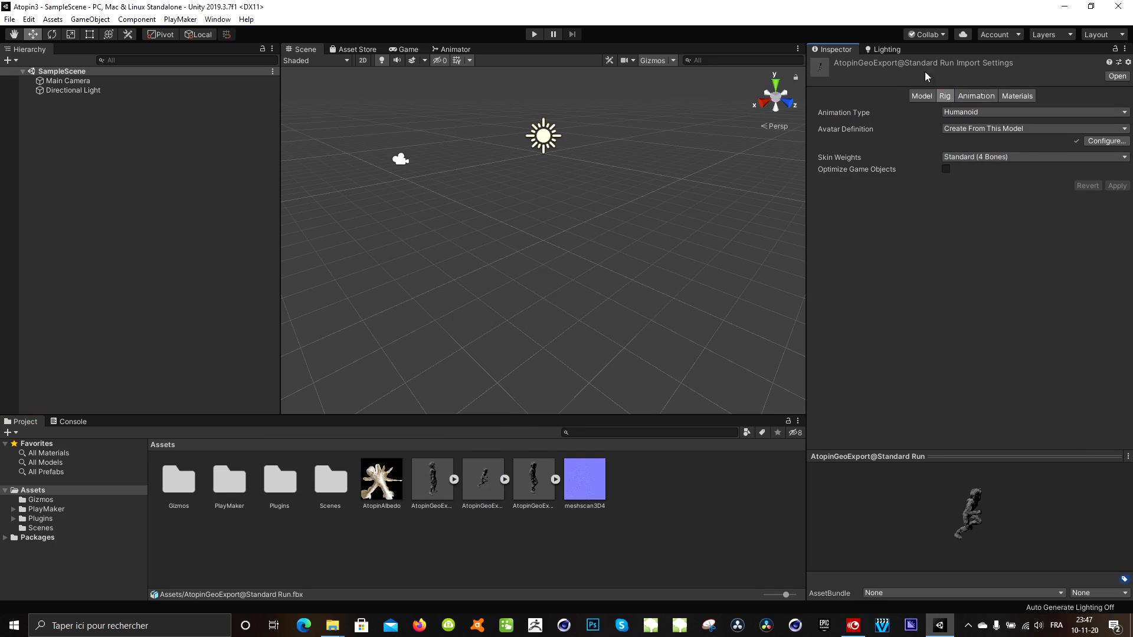
Step: Enable Loop Time and bake root rotation and Y position into Standard Run's pose, applying the settings while switching to the Walking model
left_click(987, 93)
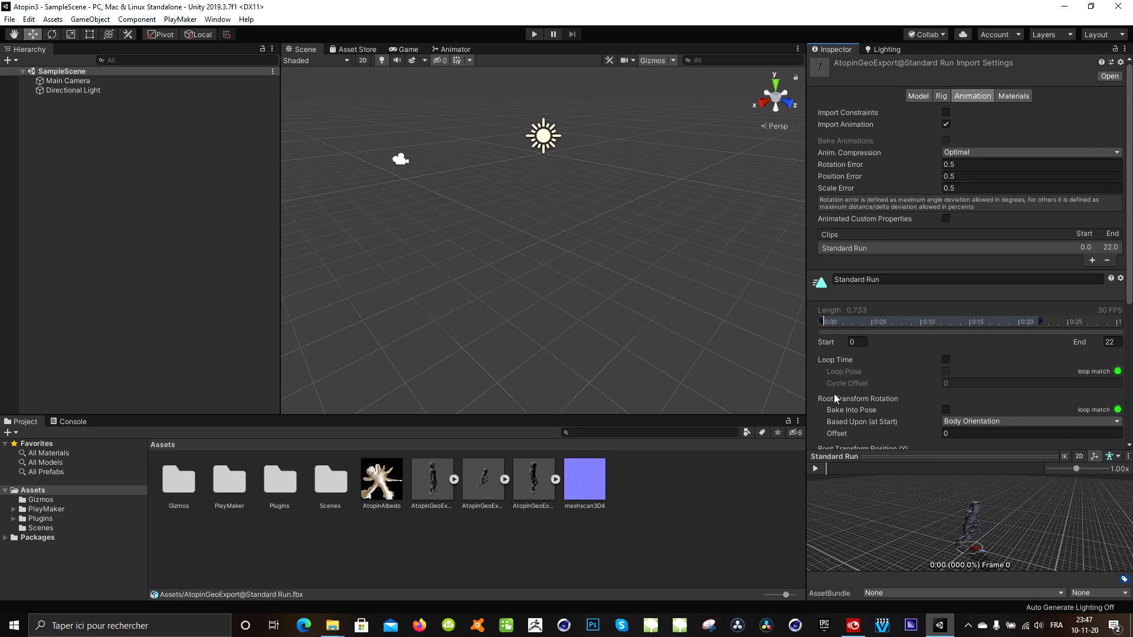
left_click(945, 360)
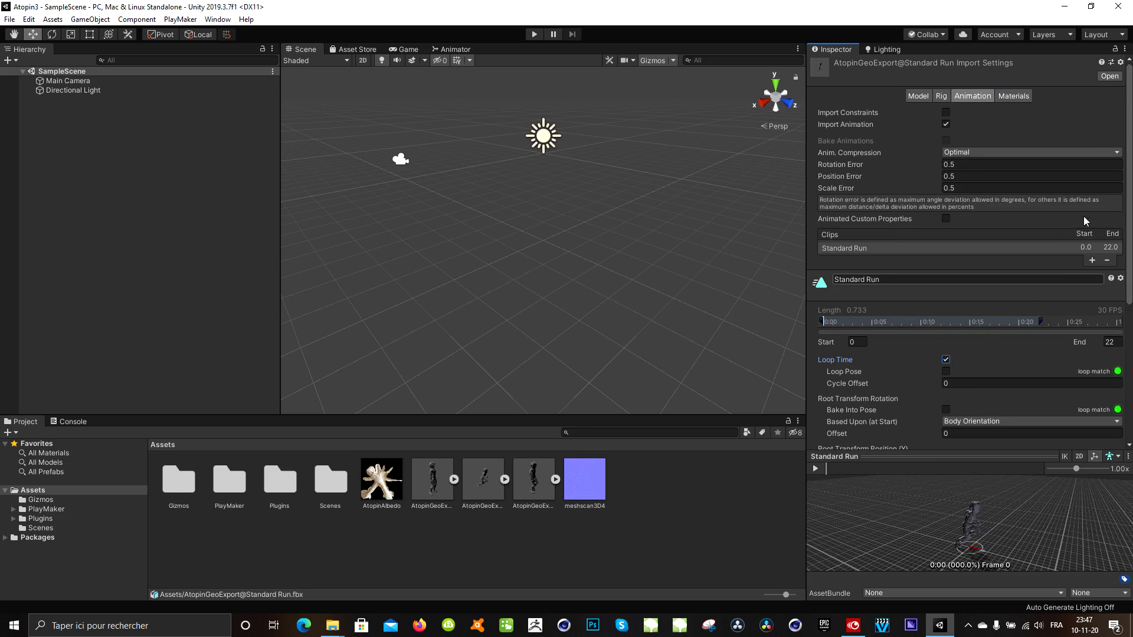
left_click_drag(1130, 239, 1129, 358)
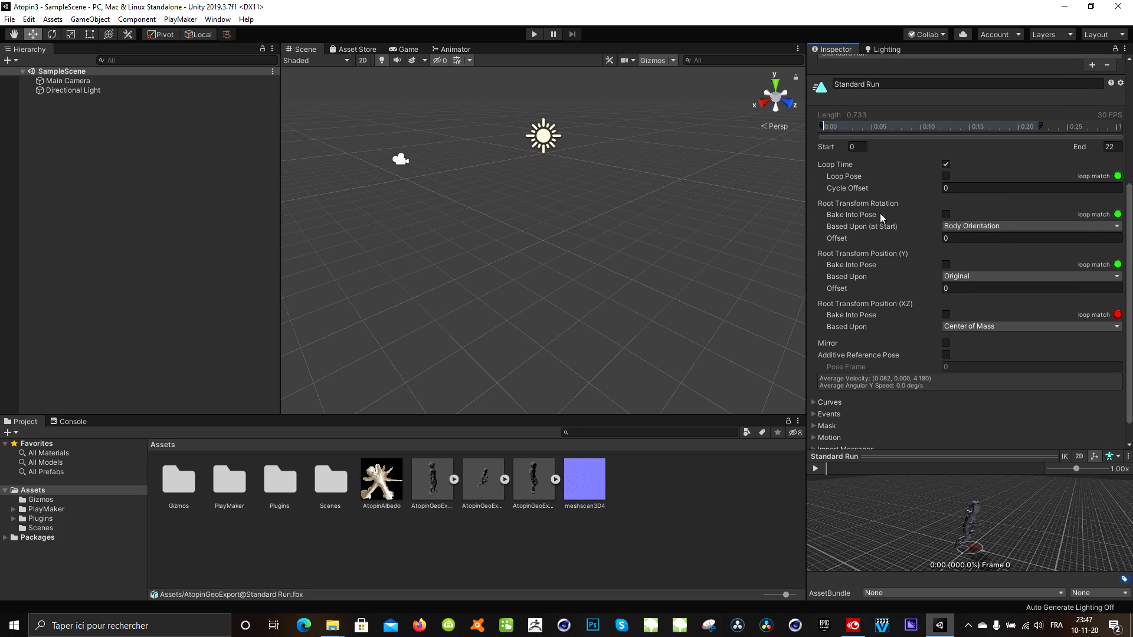
left_click(944, 214)
left_click(945, 265)
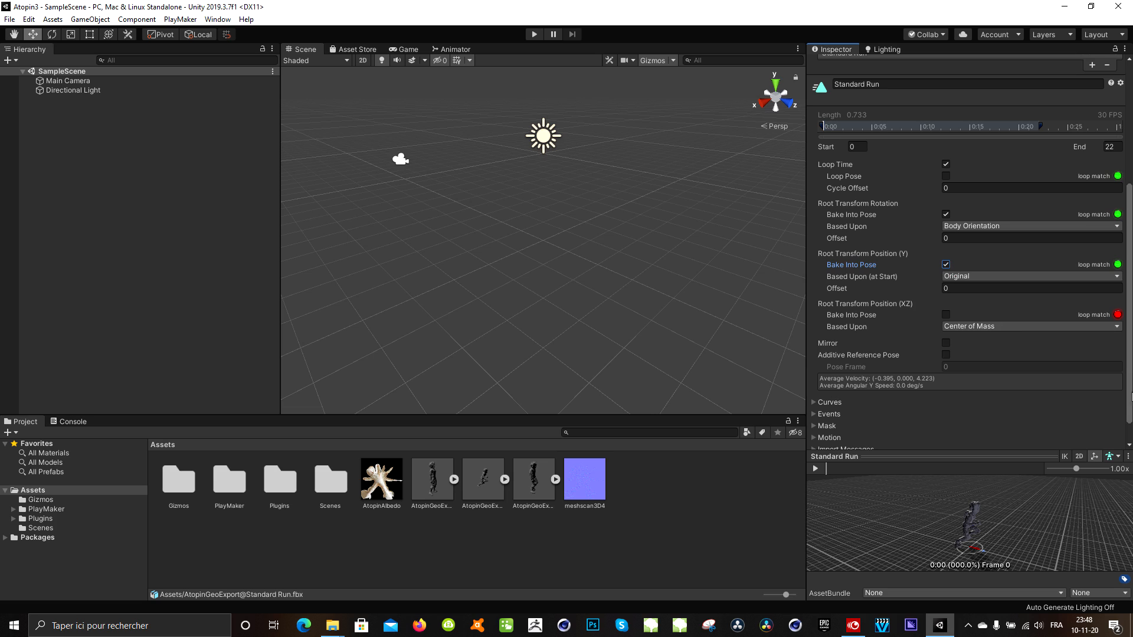
scroll(1067, 107, "up", 5)
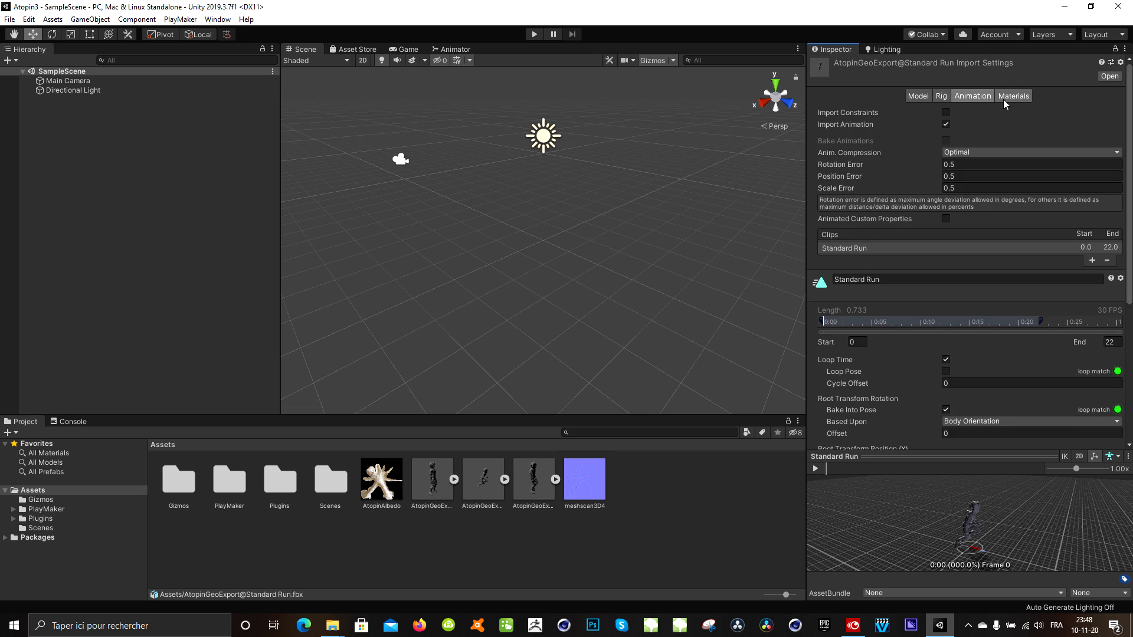
left_click(533, 492)
left_click(559, 340)
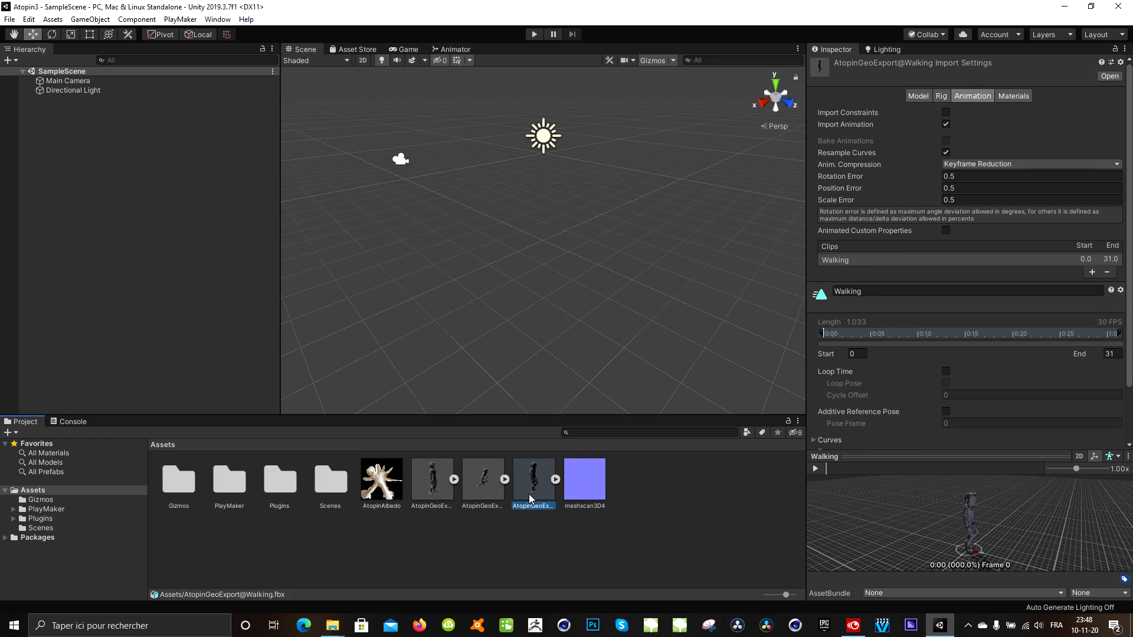
Step: Set the Walking model's rig animation type to Humanoid and apply the change
left_click(939, 96)
left_click(952, 112)
left_click(962, 165)
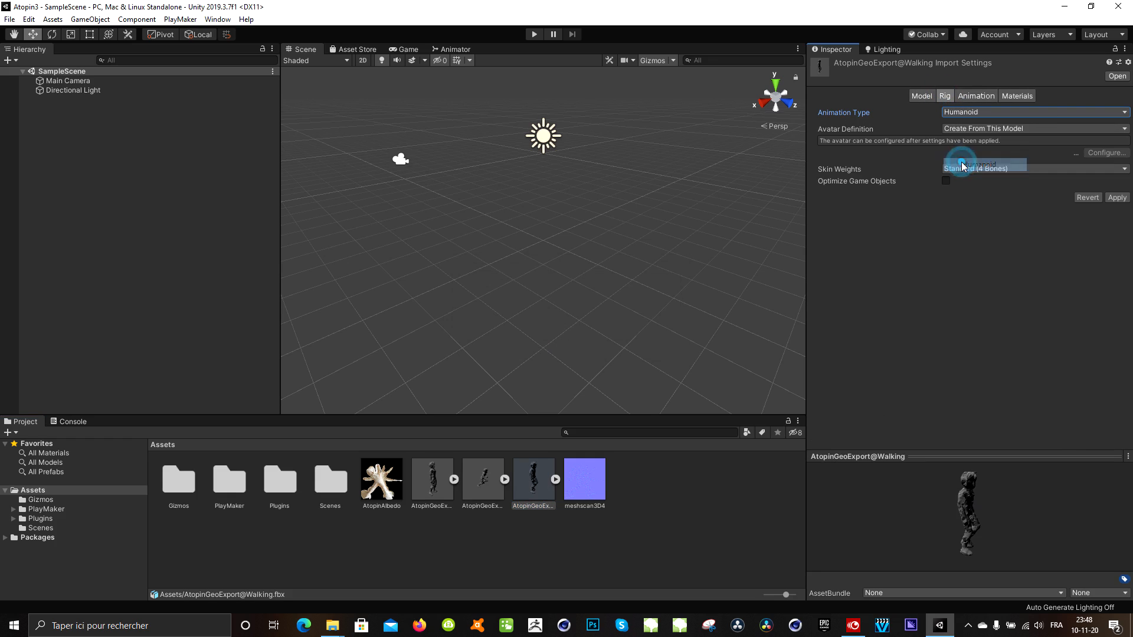
left_click(1129, 198)
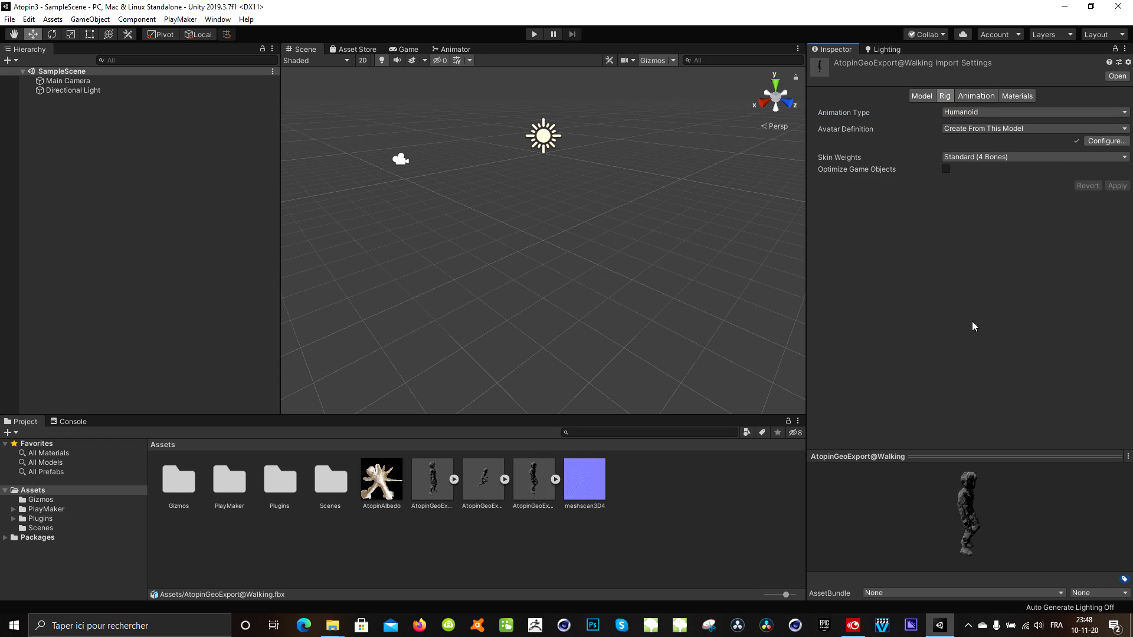
Step: Enable Loop Time for the Walking clip and bake its root transform rotation and Y position into the pose
left_click(977, 97)
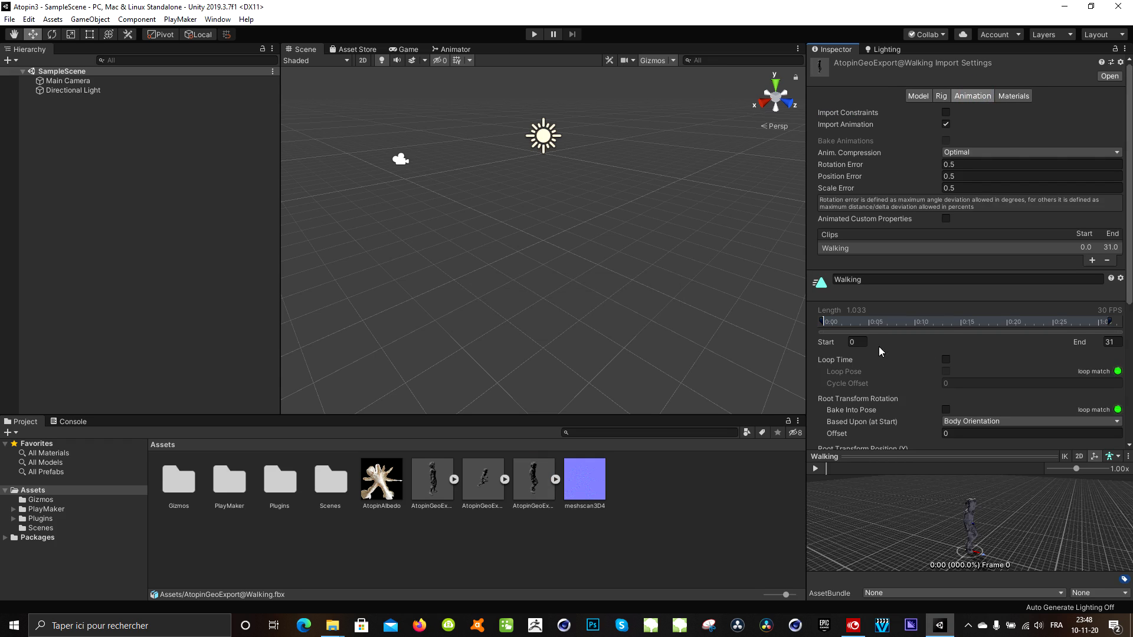
left_click(946, 360)
left_click_drag(1129, 275, 1127, 381)
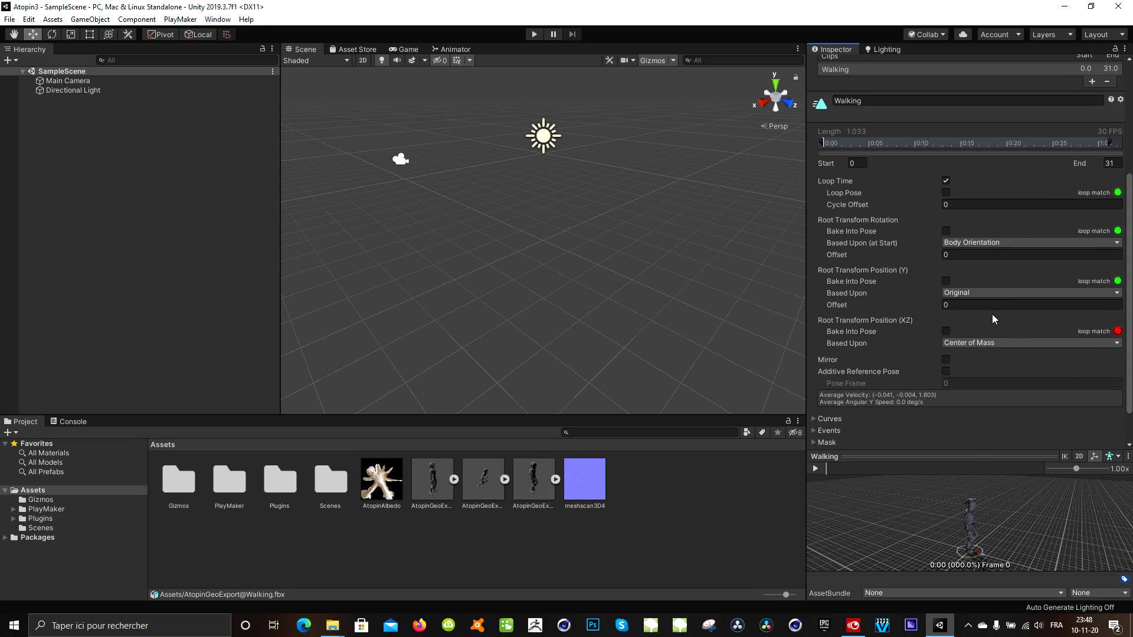
left_click(947, 230)
left_click(946, 280)
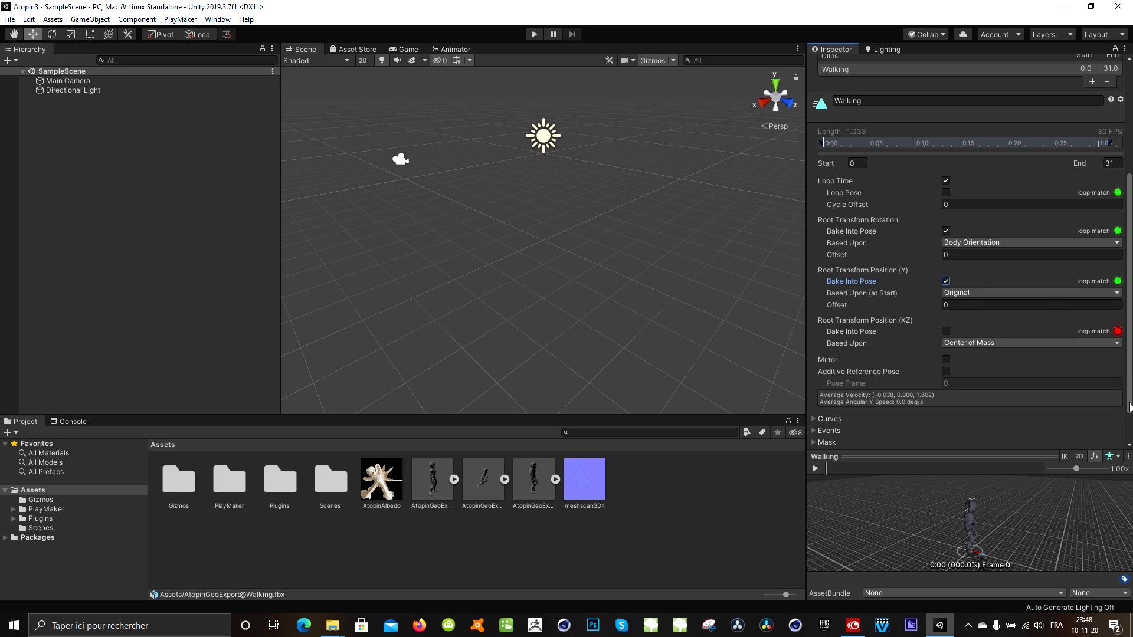
left_click_drag(1131, 406, 1132, 231)
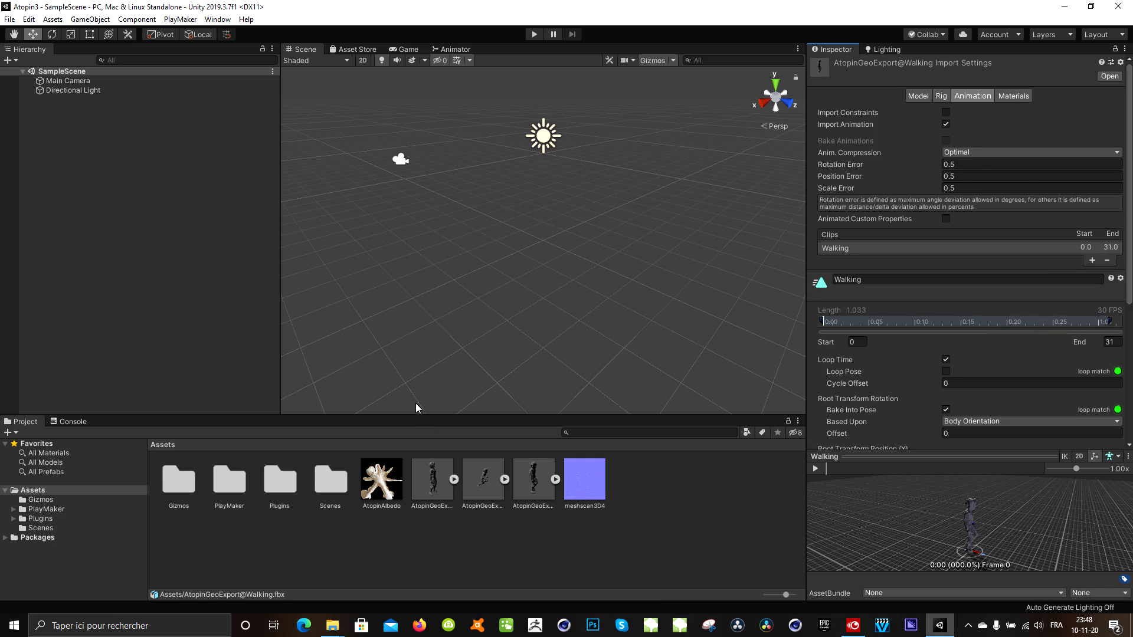
Step: Examine the Walking model's mesh import settings, including the available Normals options
left_click(917, 98)
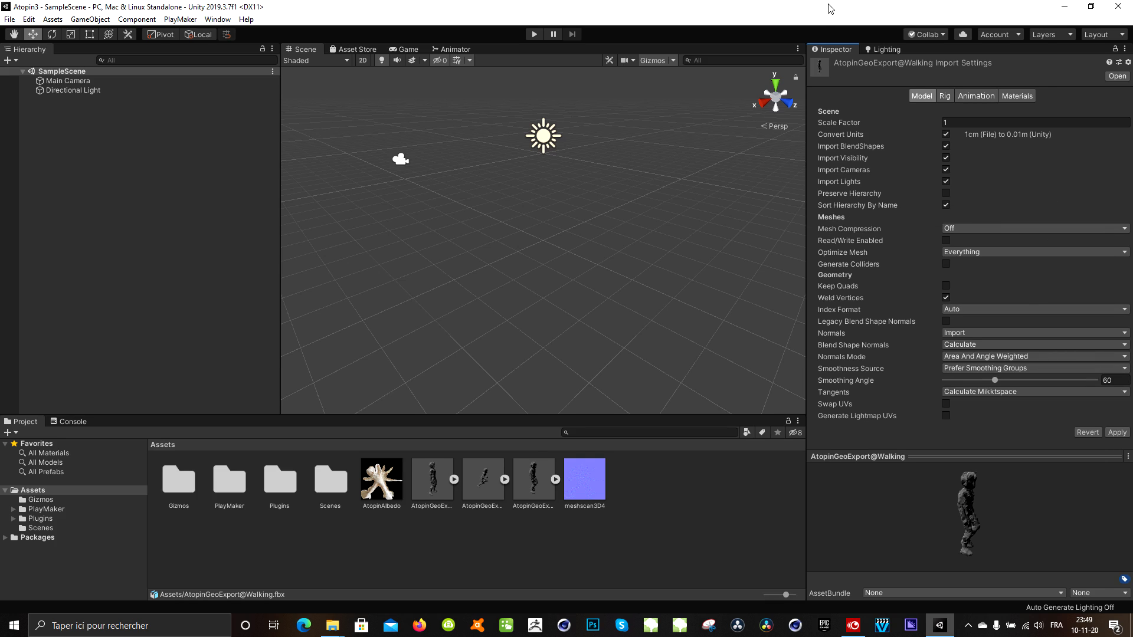
left_click_drag(828, 4, 813, 8)
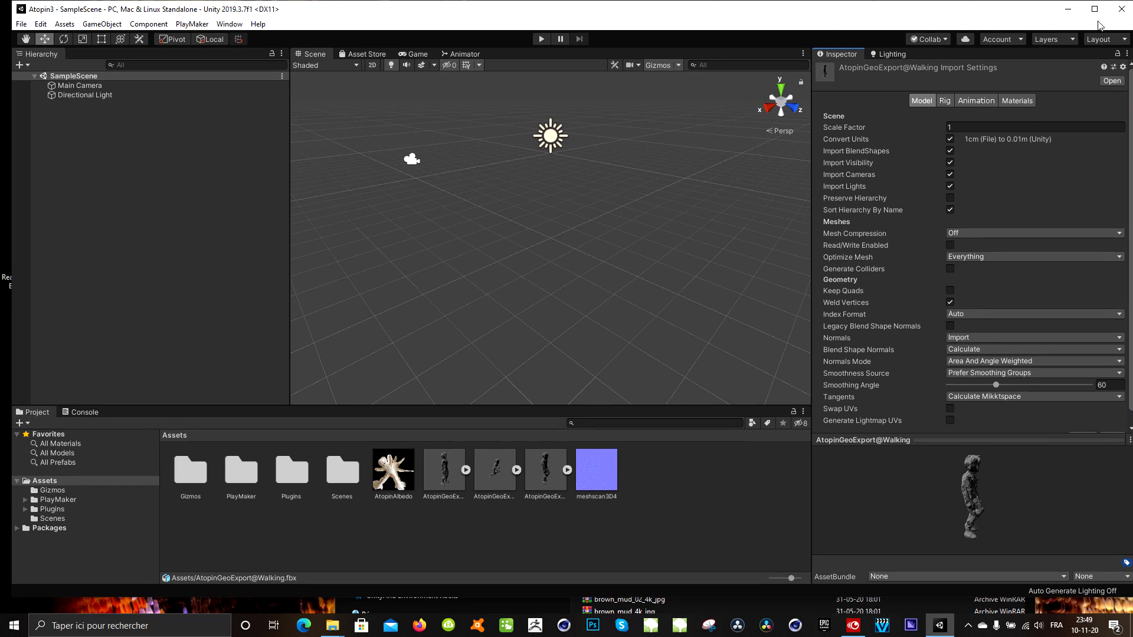
left_click(1100, 12)
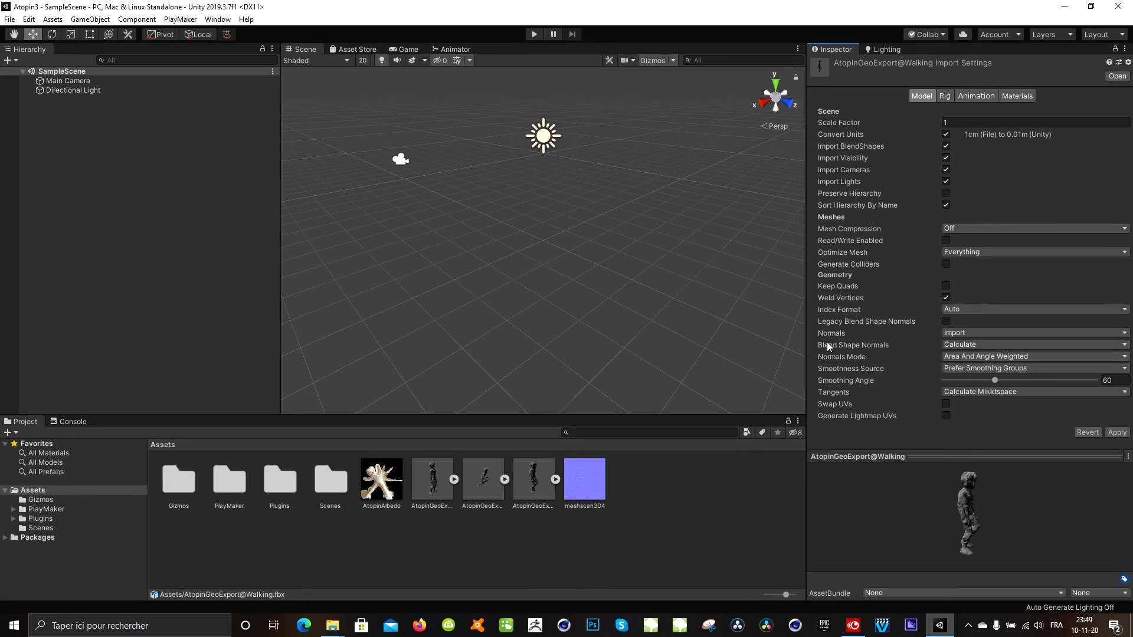
left_click(962, 333)
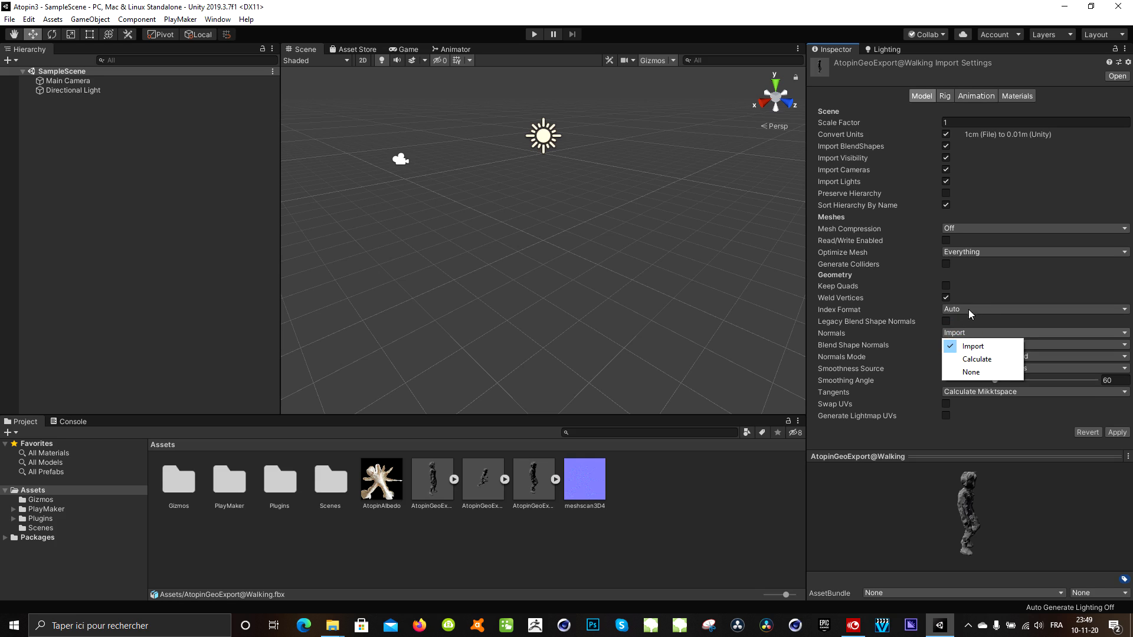
left_click(1000, 438)
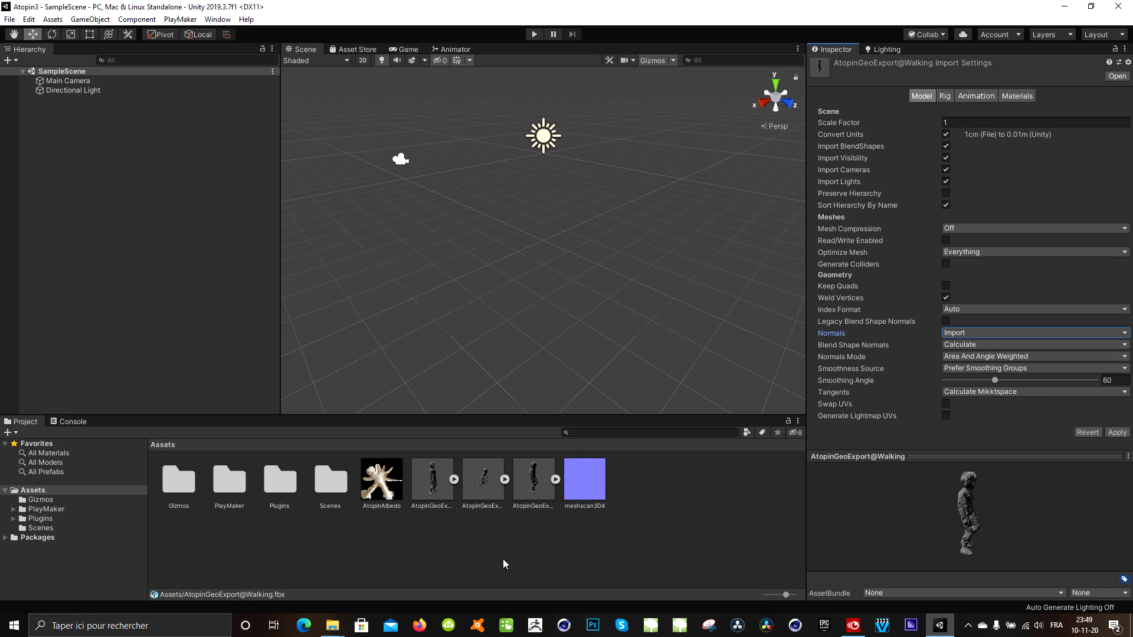
Step: Apply Walking's pending import settings and create an Animator Controller with the default name in the Assets folder
left_click(709, 524)
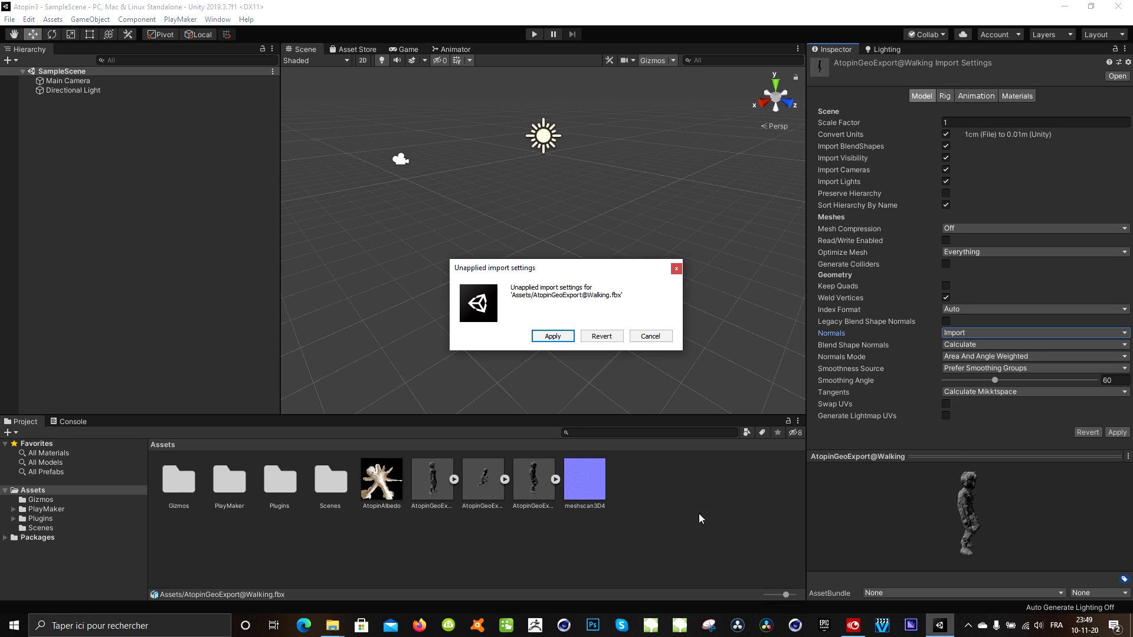
left_click(551, 337)
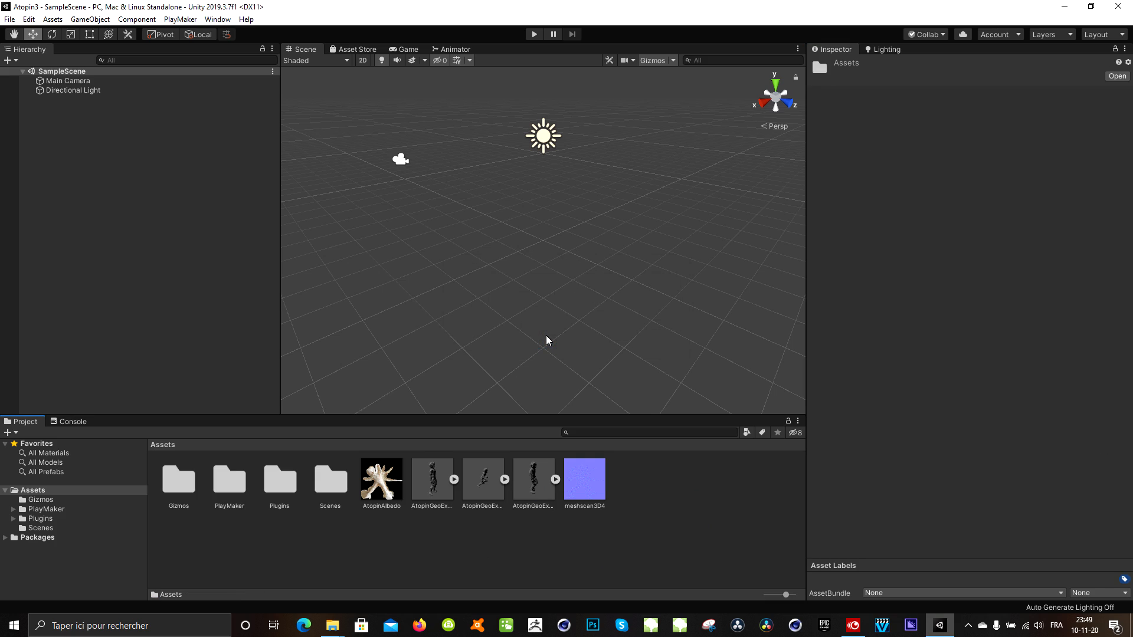
right_click(661, 534)
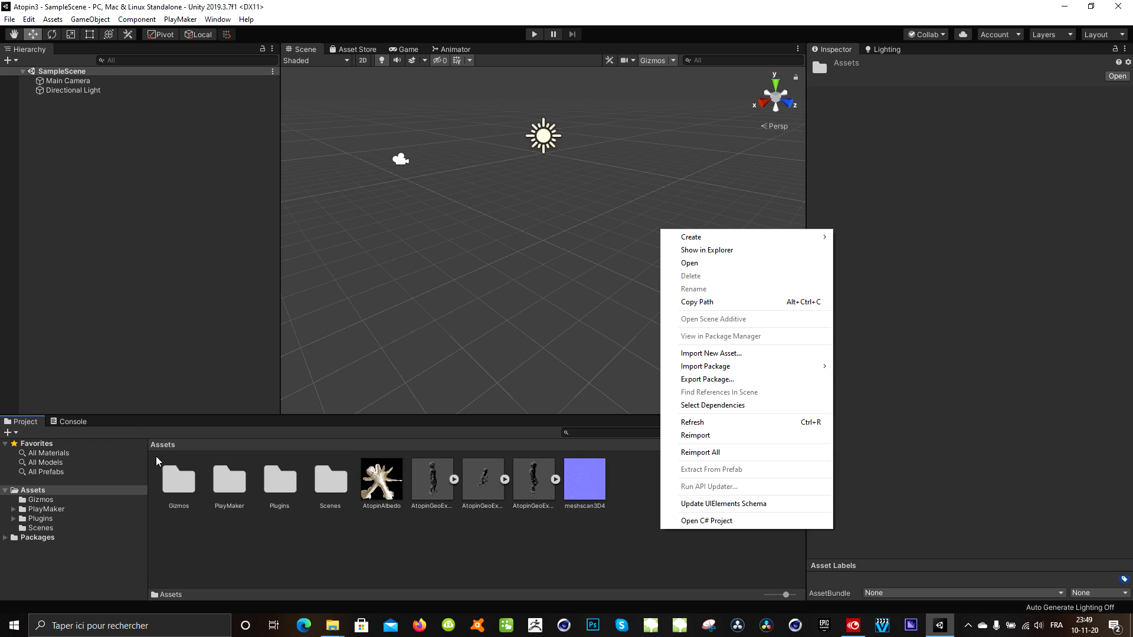
mouse_move(735, 242)
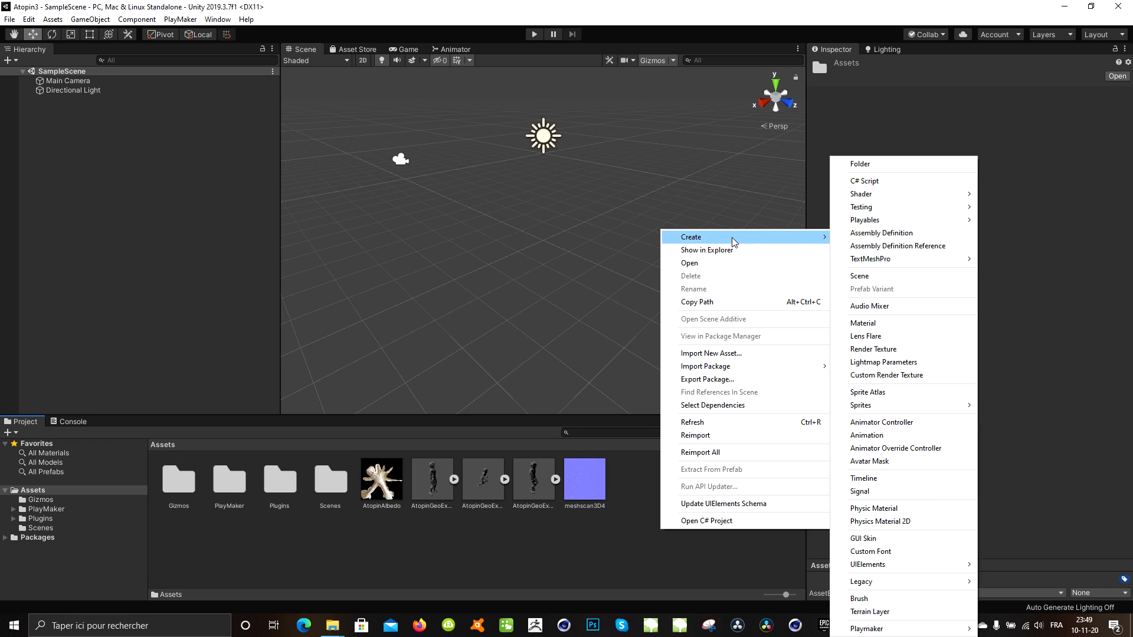
left_click(888, 422)
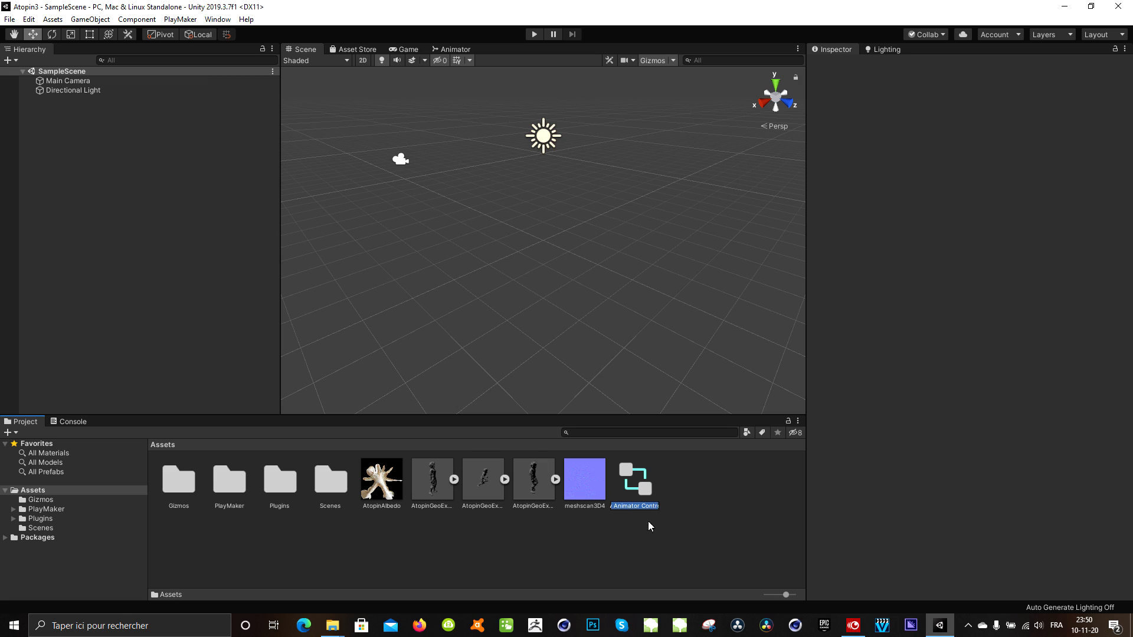
key("Return")
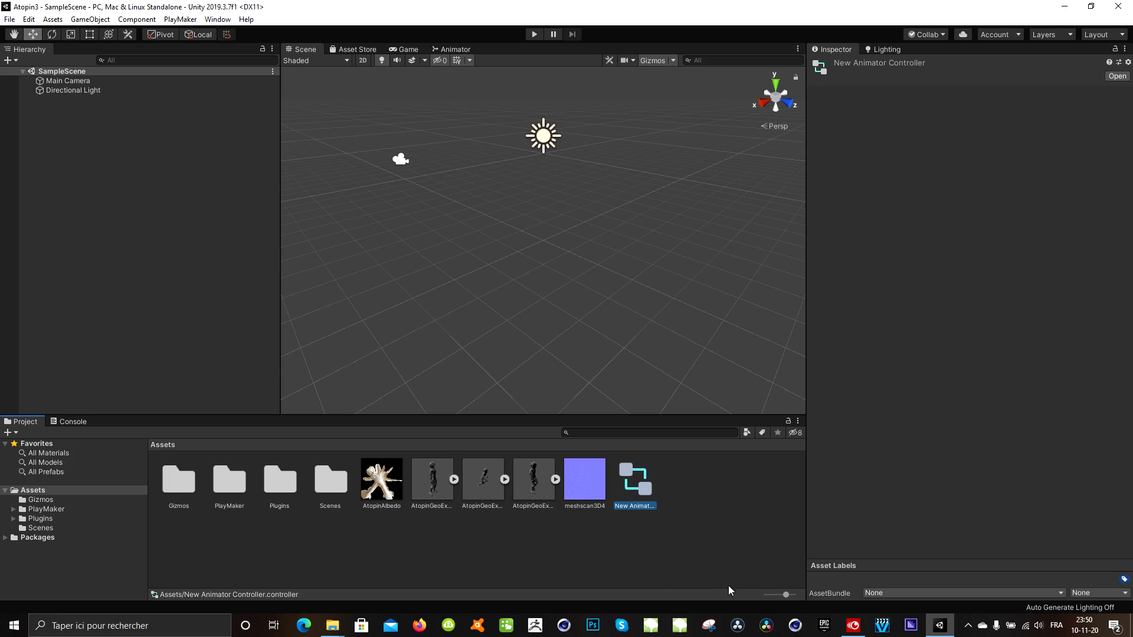
Step: Try different asset thumbnail sizes and display the Assets folder as a compact list with full file names
left_click_drag(785, 596, 756, 597)
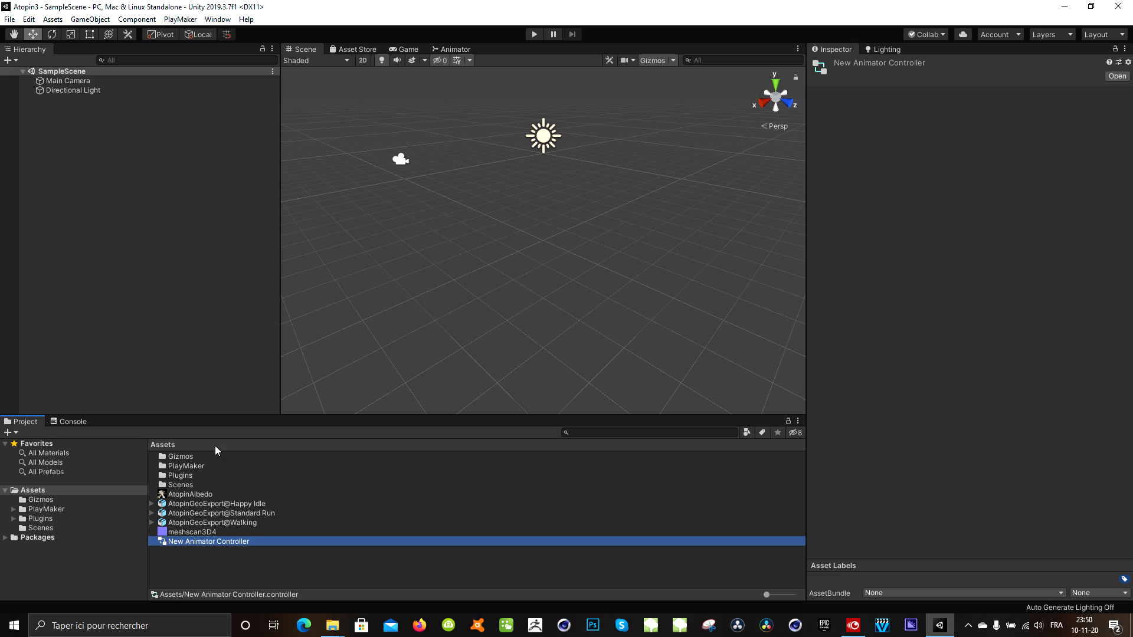
left_click_drag(771, 595, 802, 596)
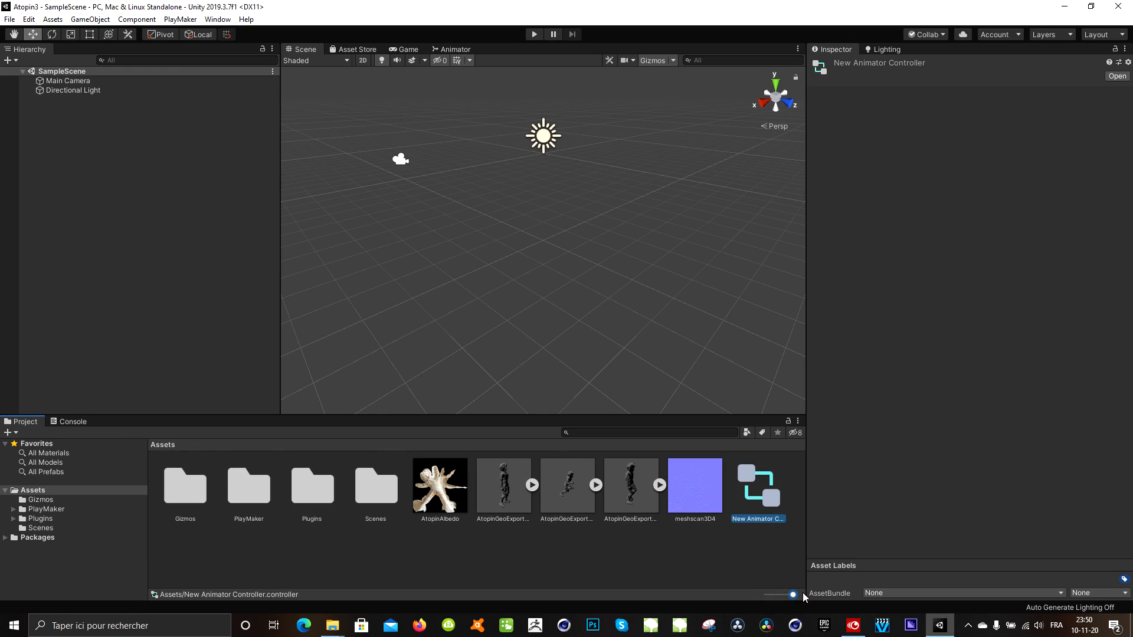
mouse_move(794, 594)
left_mouse_down()
mouse_move(804, 594)
mouse_move(705, 582)
mouse_move(778, 594)
left_mouse_up()
mouse_move(779, 595)
left_mouse_down()
mouse_move(794, 594)
mouse_move(766, 594)
left_mouse_up()
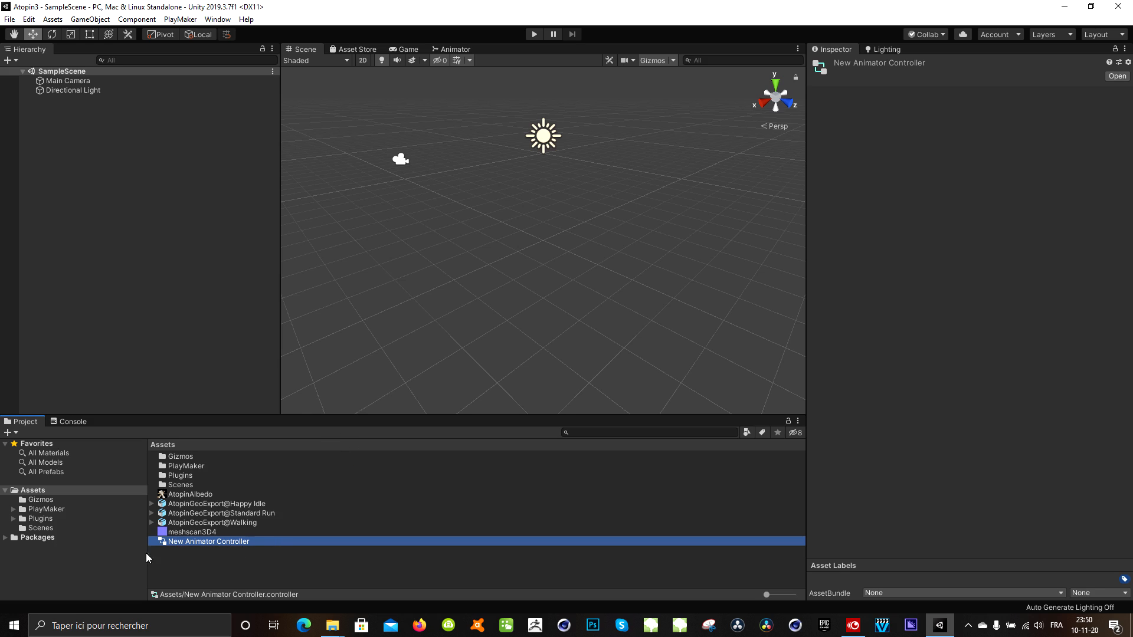
Step: Look through the Scene and Game views and examine the new controller's state graph in the Animator view
left_click(449, 51)
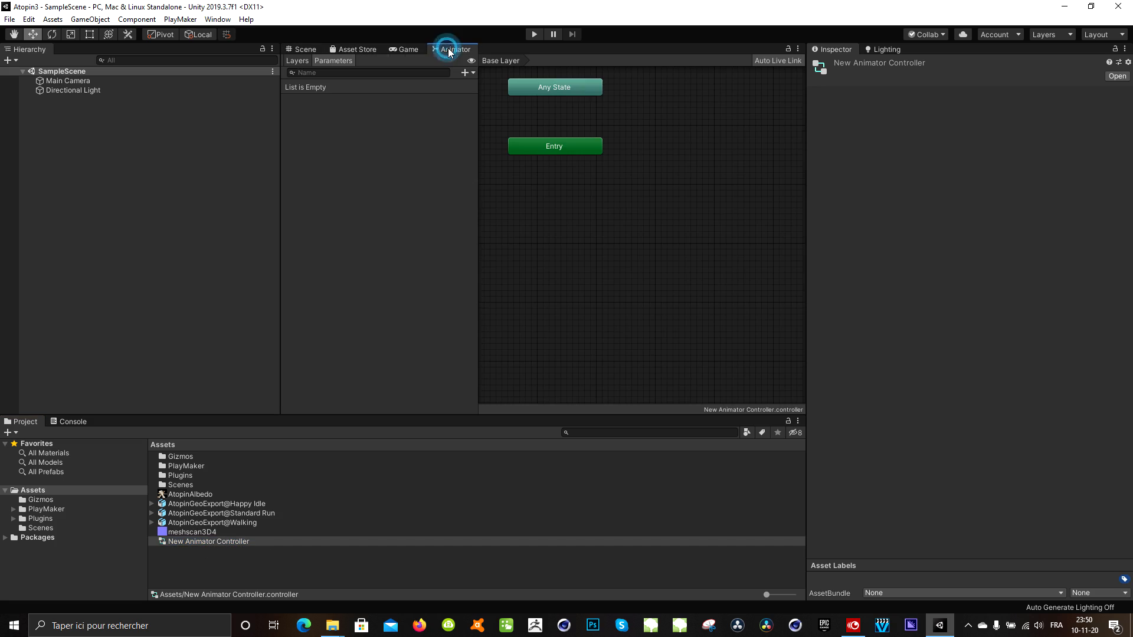
left_click(308, 49)
scroll(525, 246, "down", 5)
scroll(528, 246, "up", 4)
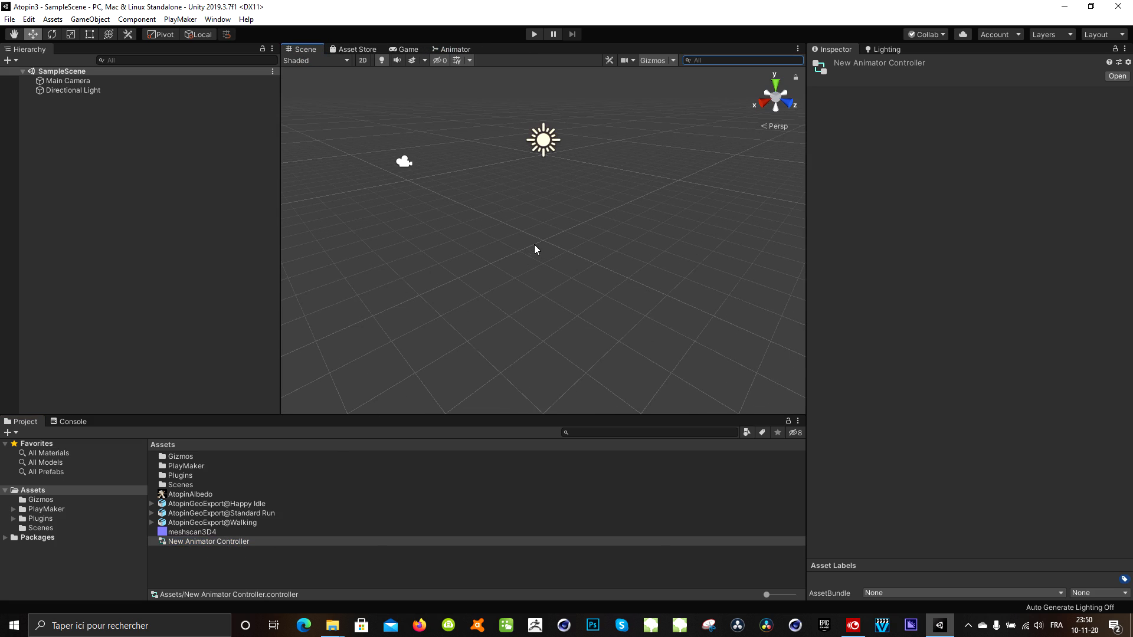
left_click(406, 49)
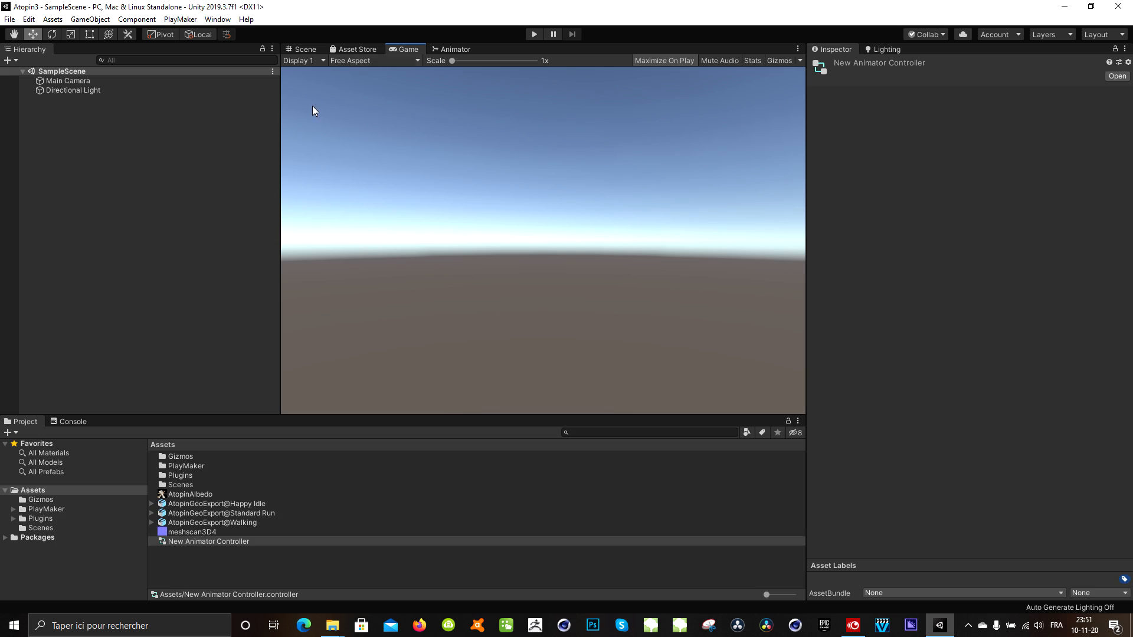
left_click(452, 50)
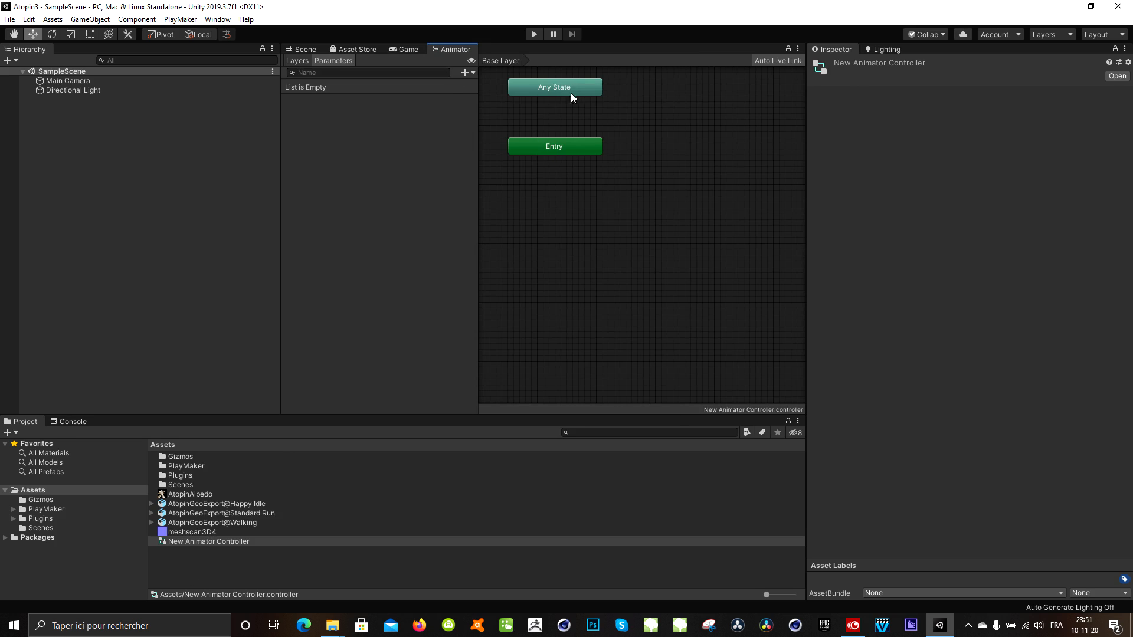
scroll(665, 268, "up", 2)
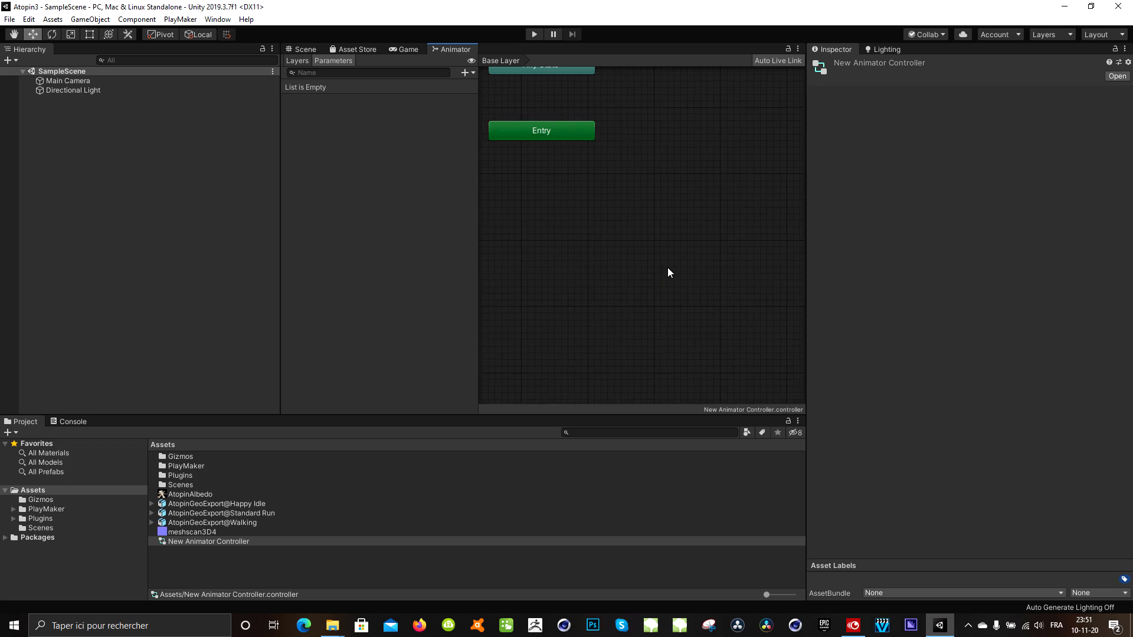
scroll(667, 267, "down", 3)
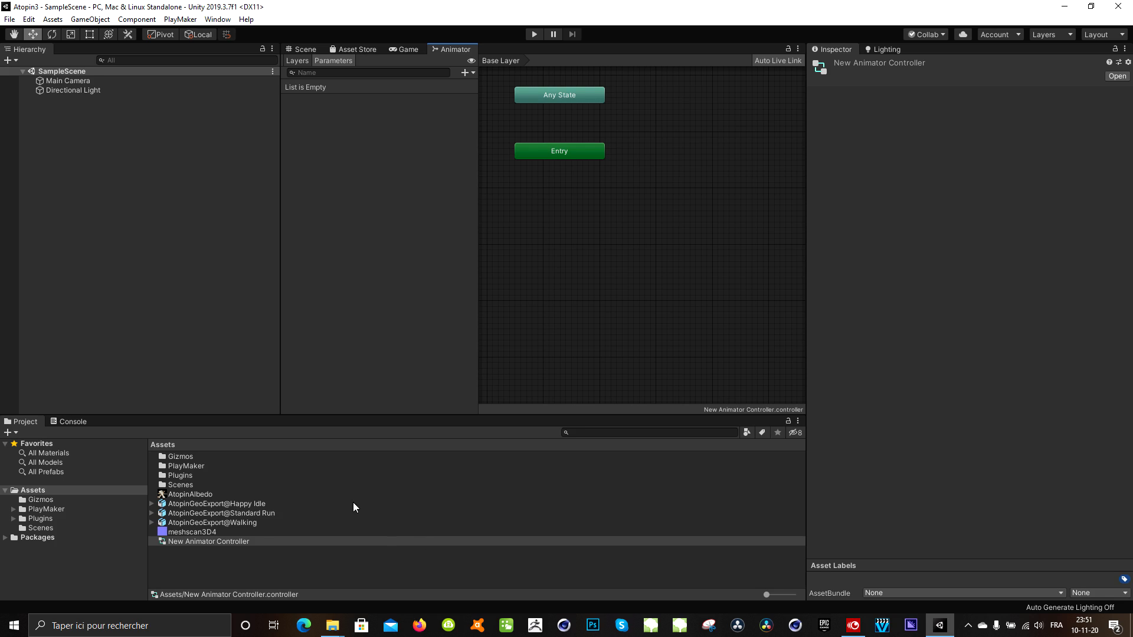
right_click(187, 553)
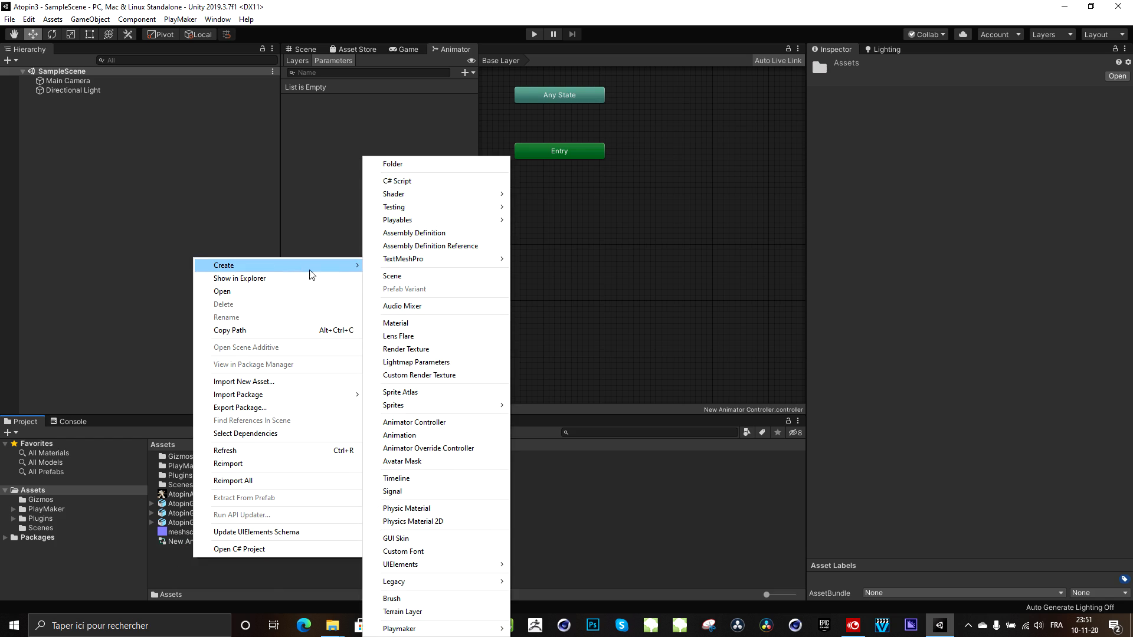
left_click(510, 525)
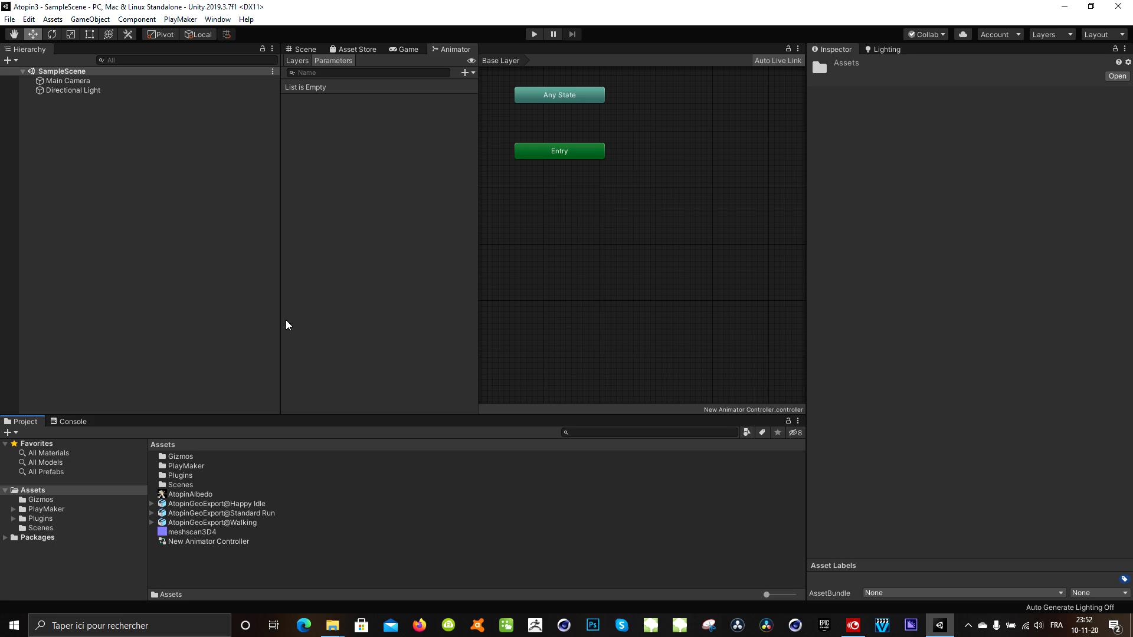
right_click(174, 579)
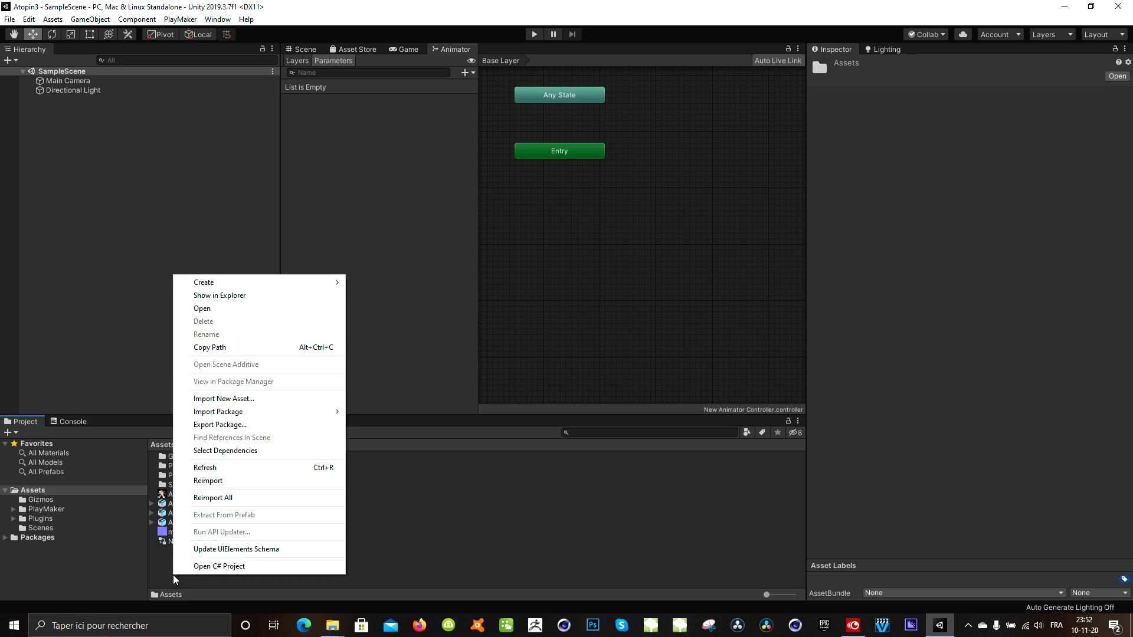
left_click(175, 580)
Step: Create a new material named personnage in the Assets folder
right_click(180, 577)
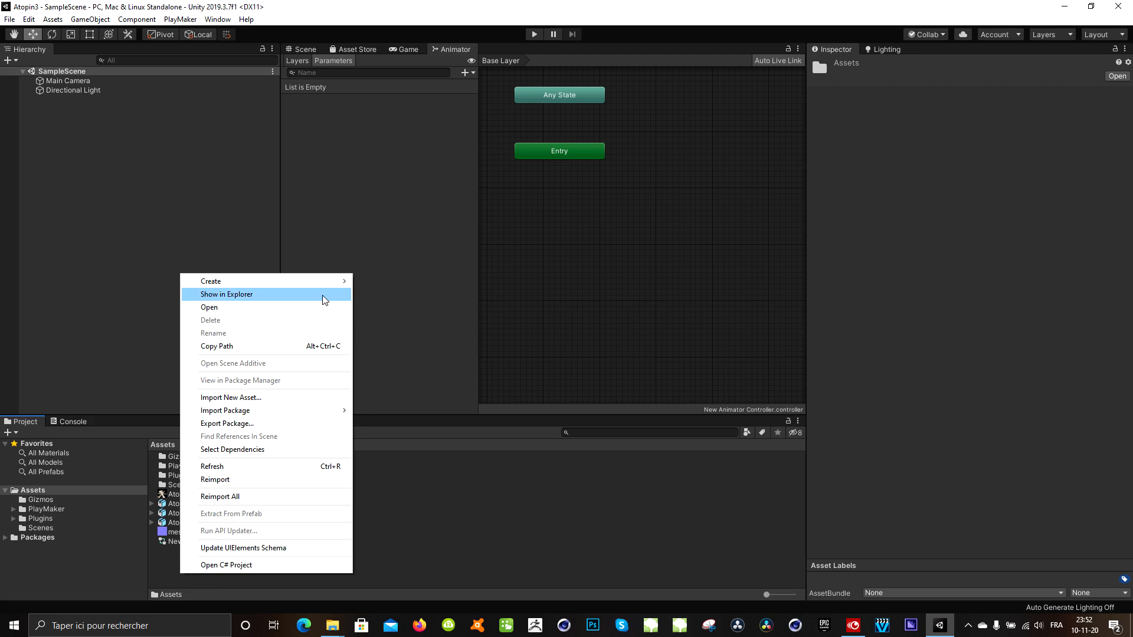
mouse_move(296, 284)
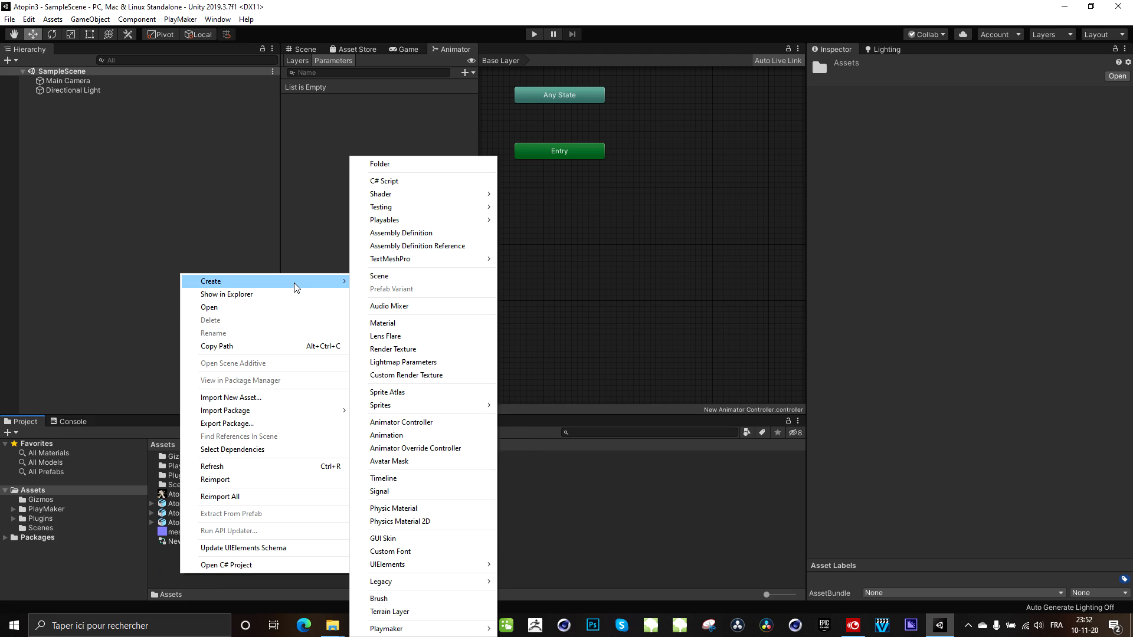
left_click(408, 324)
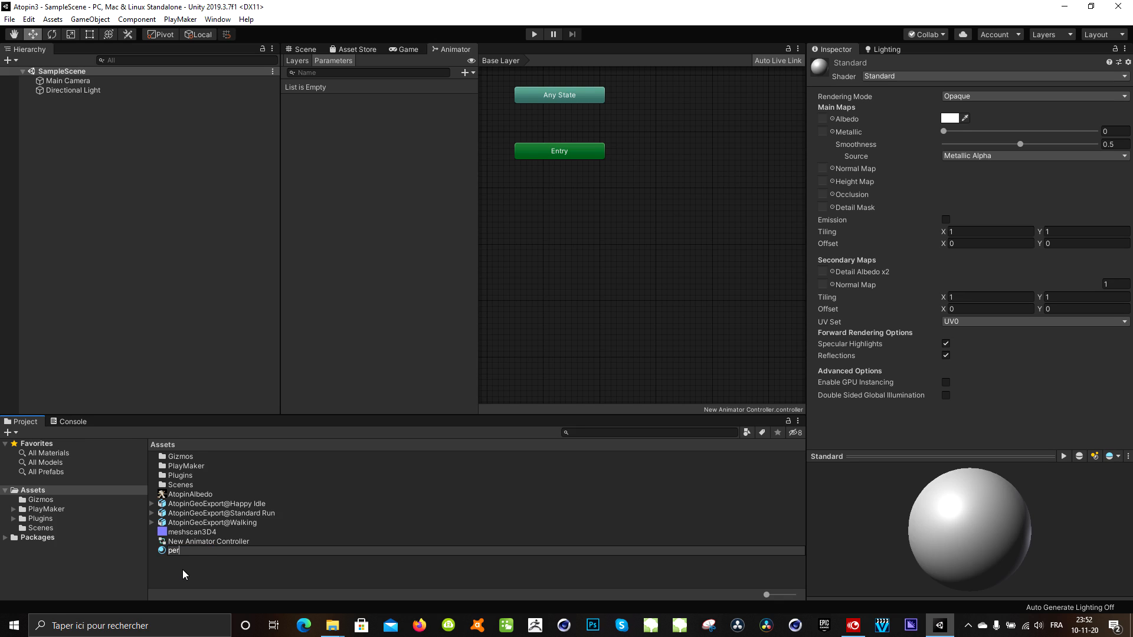
type("ge")
key("Return")
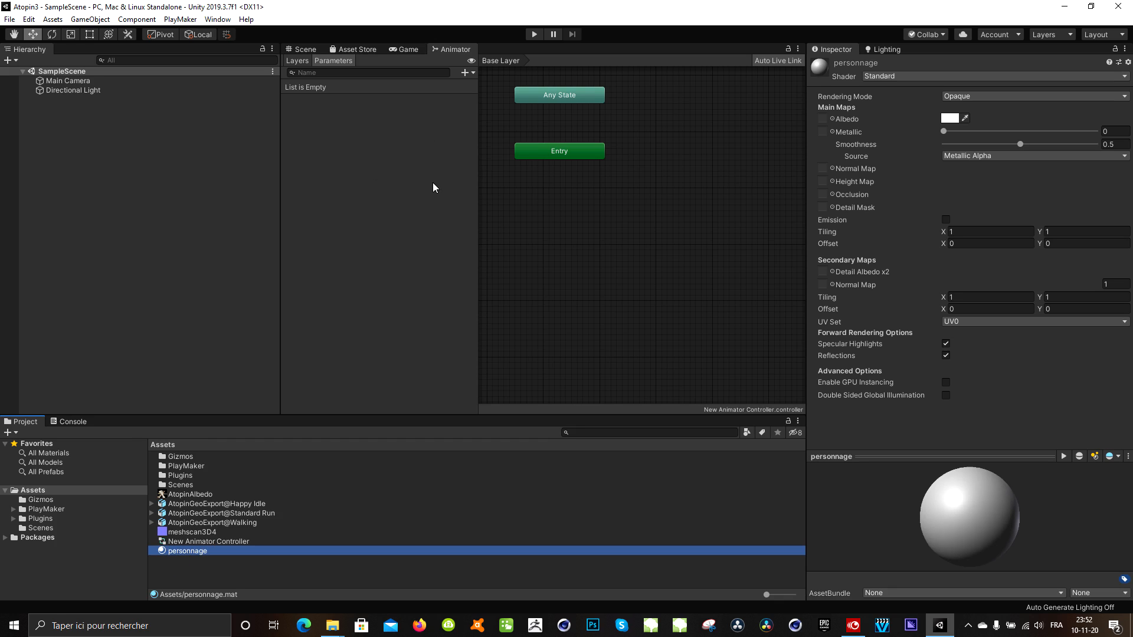
Step: Assign AtopinAlbedo as the personnage material's Albedo texture and meshscan3D4 as its Normal Map
left_click(174, 498)
left_click_drag(174, 498, 826, 117)
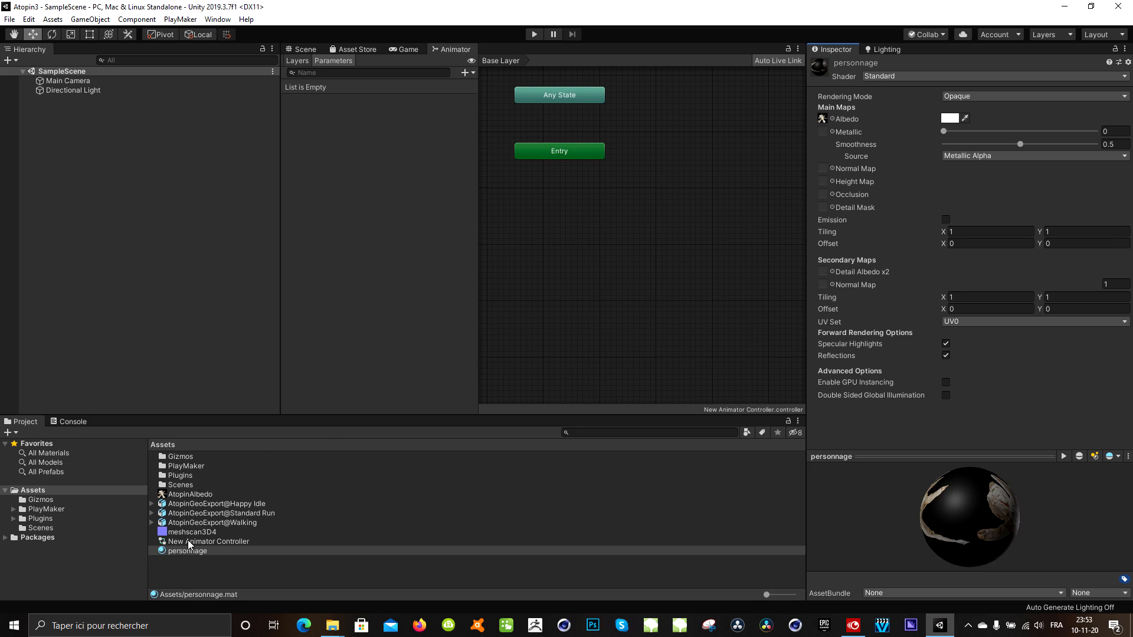
left_click_drag(186, 532, 829, 170)
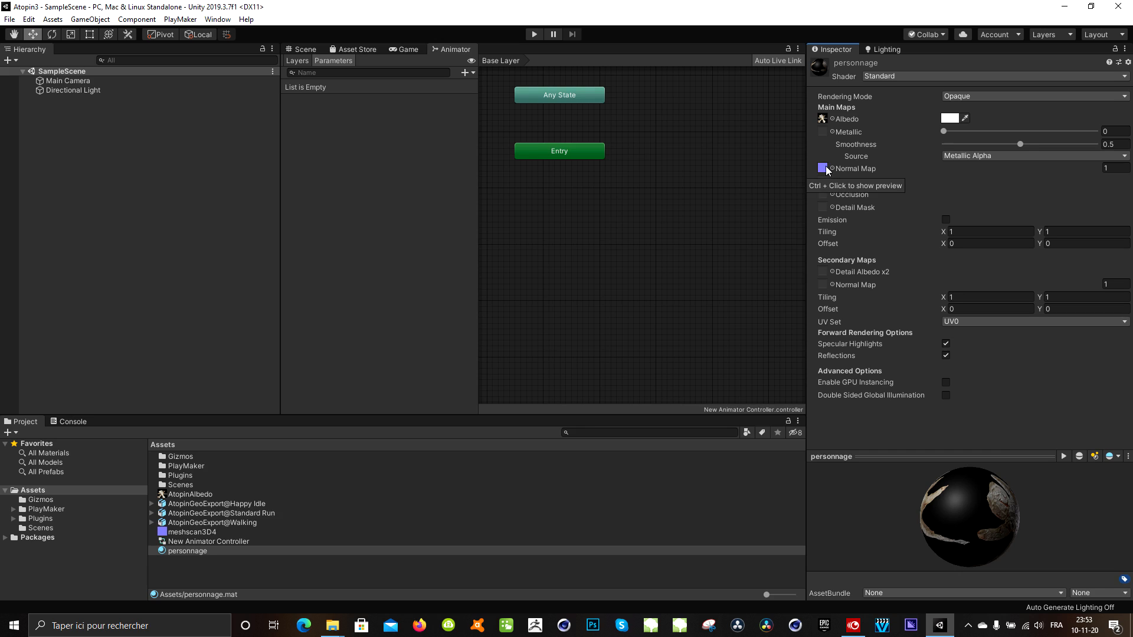
left_click(832, 118)
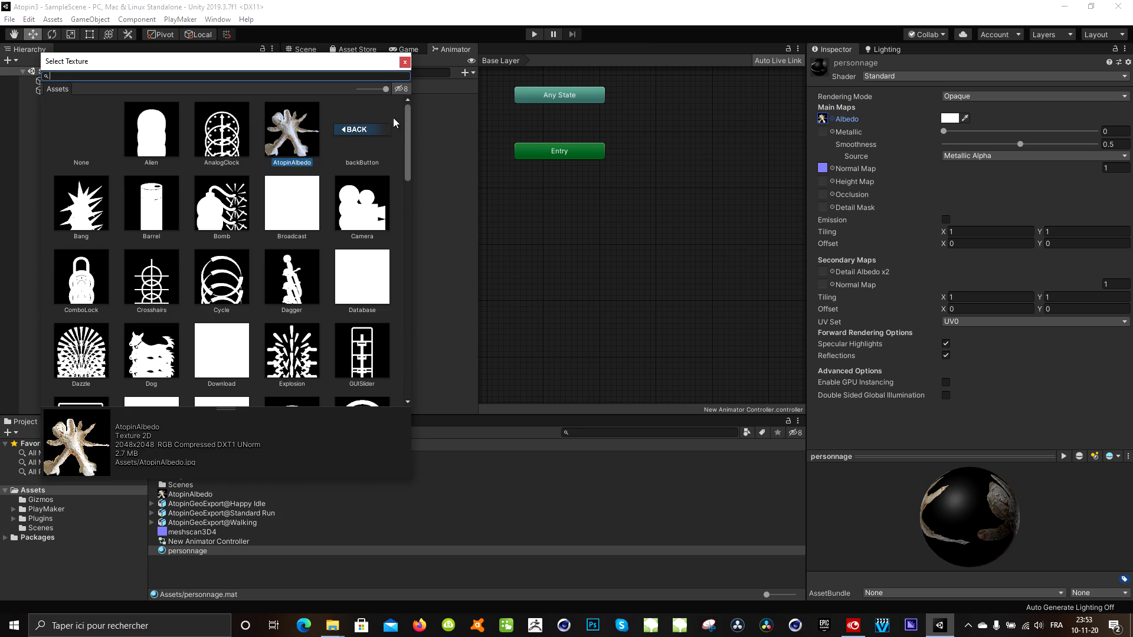
left_click_drag(410, 140, 415, 50)
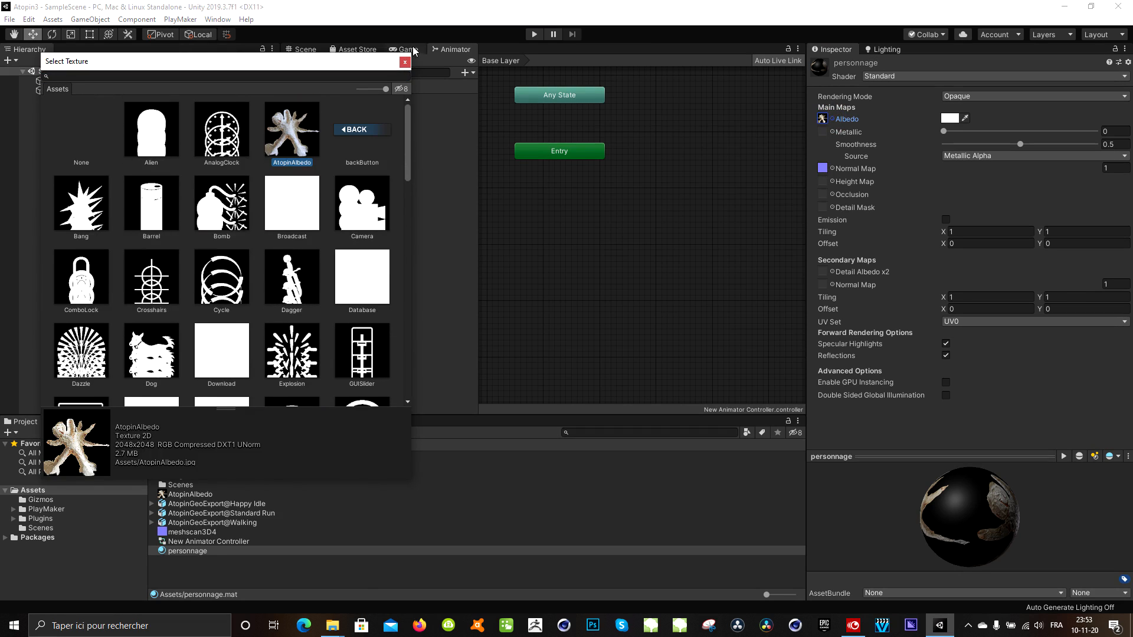
left_click(405, 62)
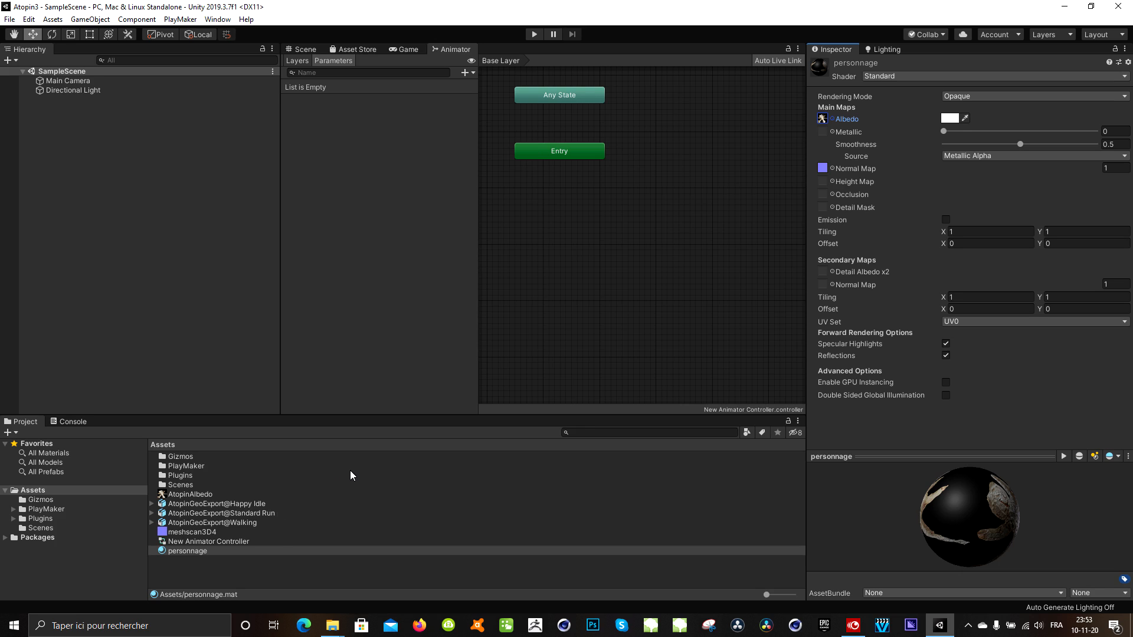
Step: Add the Happy Idle animation as the default state and place the Walking animation as a second state below it
left_click_drag(230, 506, 582, 203)
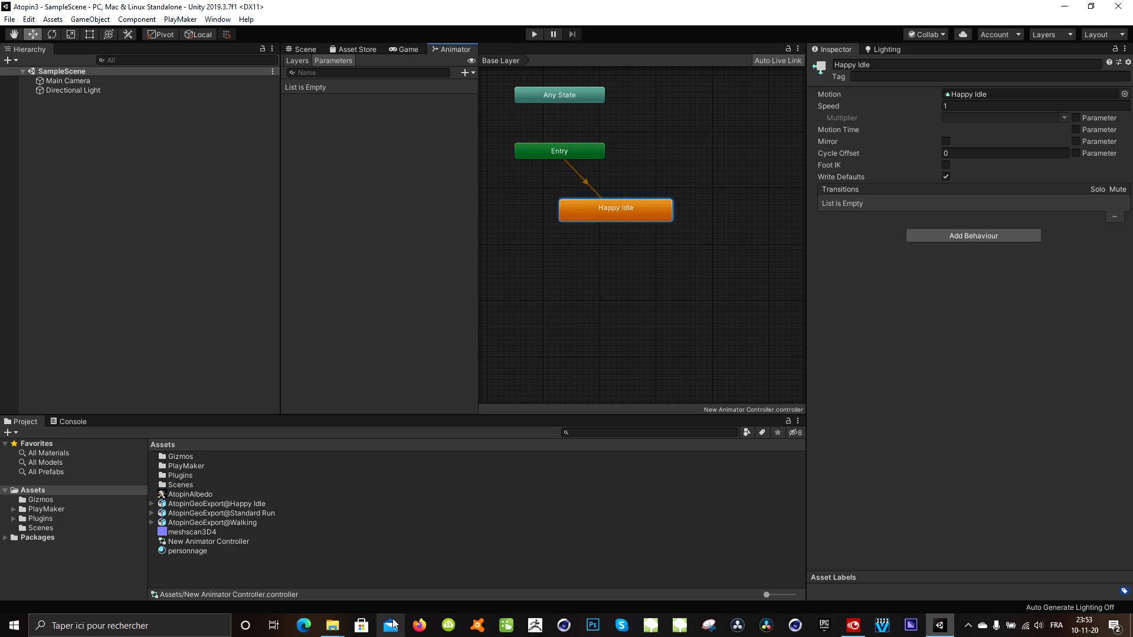
left_click_drag(224, 523, 644, 277)
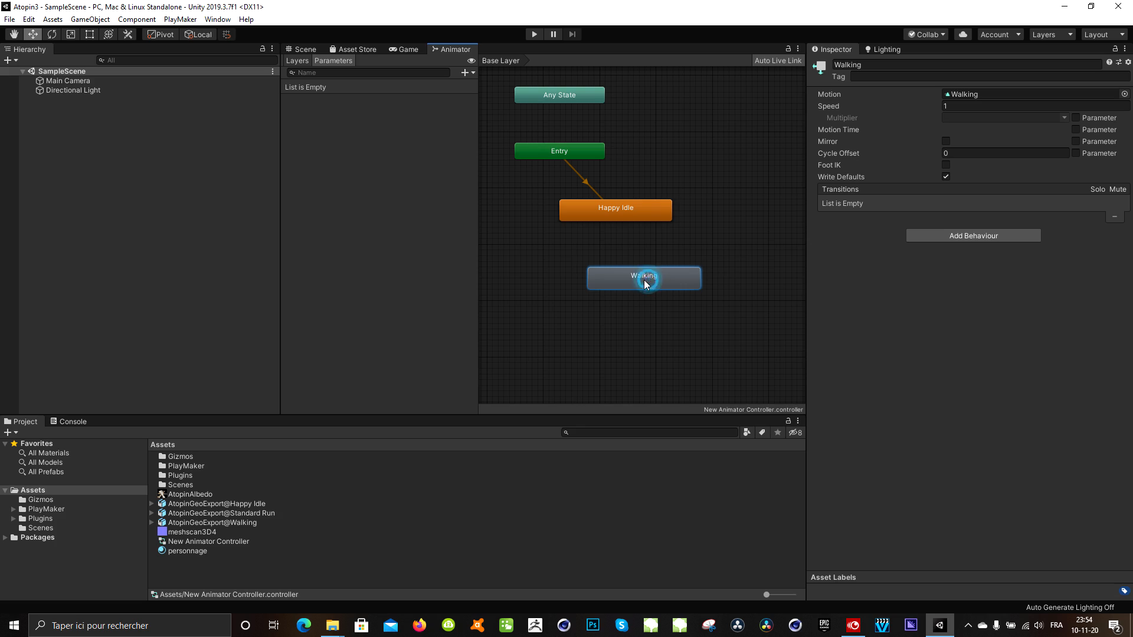
left_click_drag(648, 281, 639, 280)
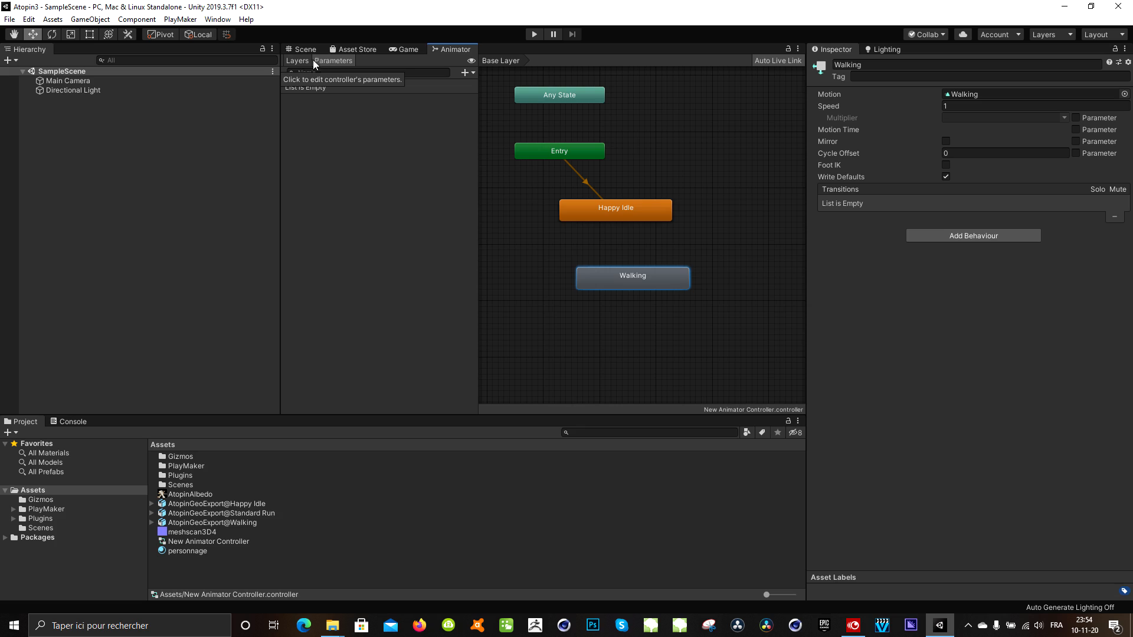
Step: Add a Float parameter named Mag to the animator controller
left_click(297, 61)
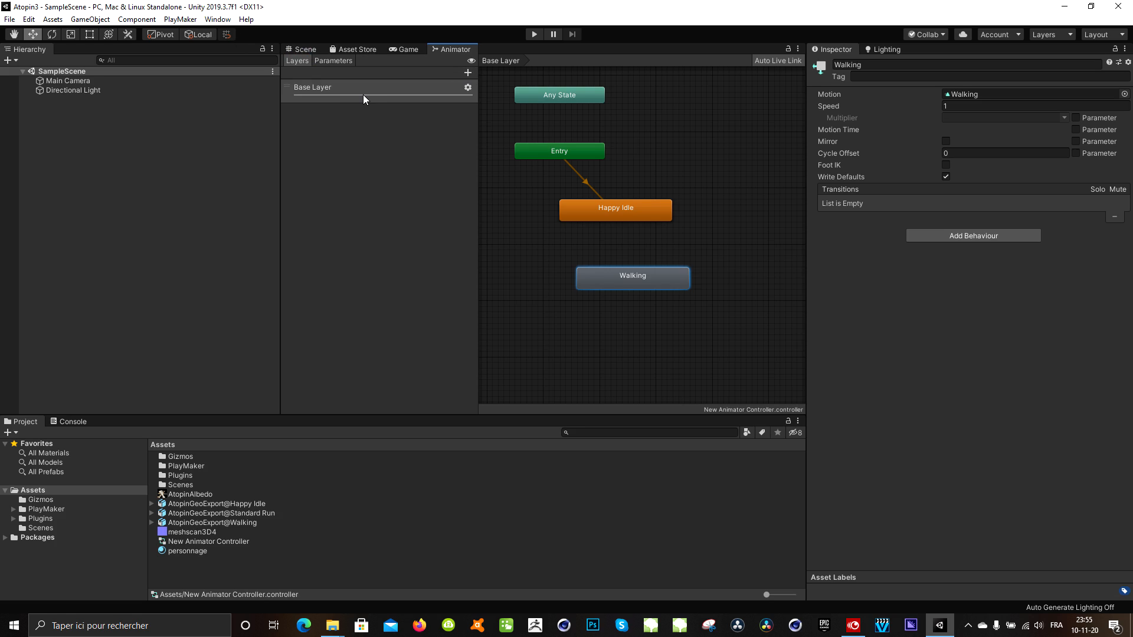
left_click(328, 62)
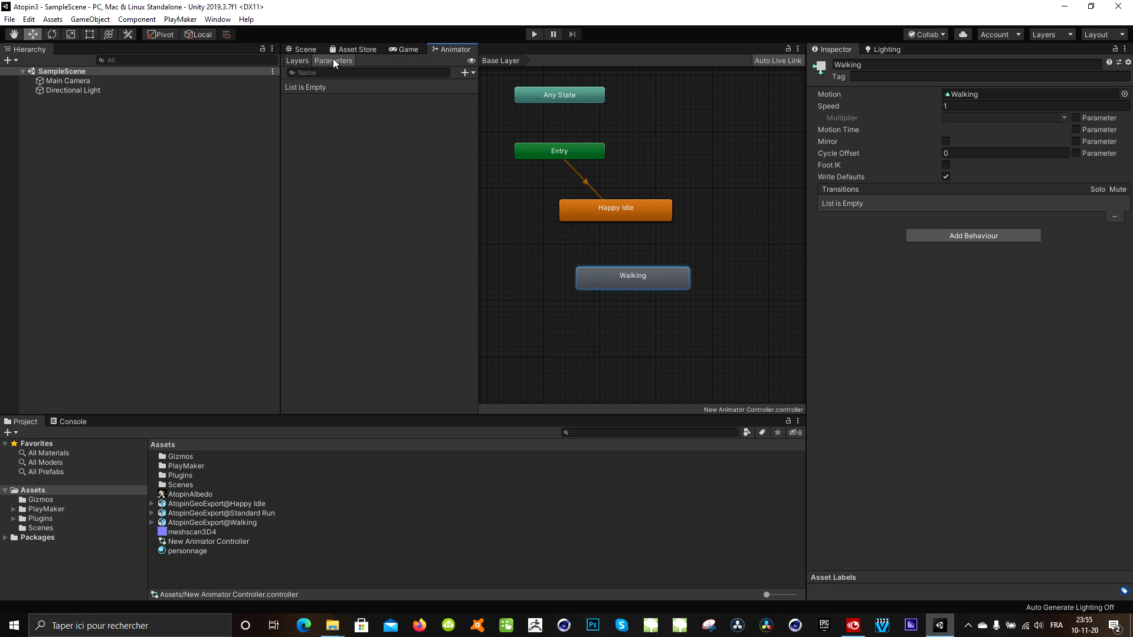
left_click(465, 73)
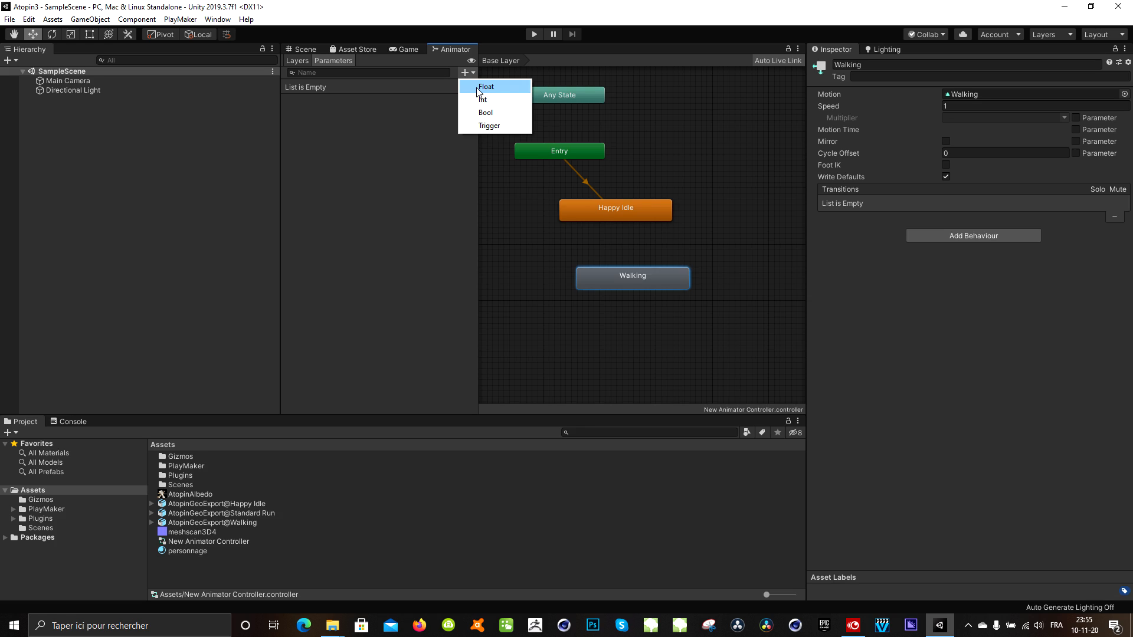
left_click(478, 88)
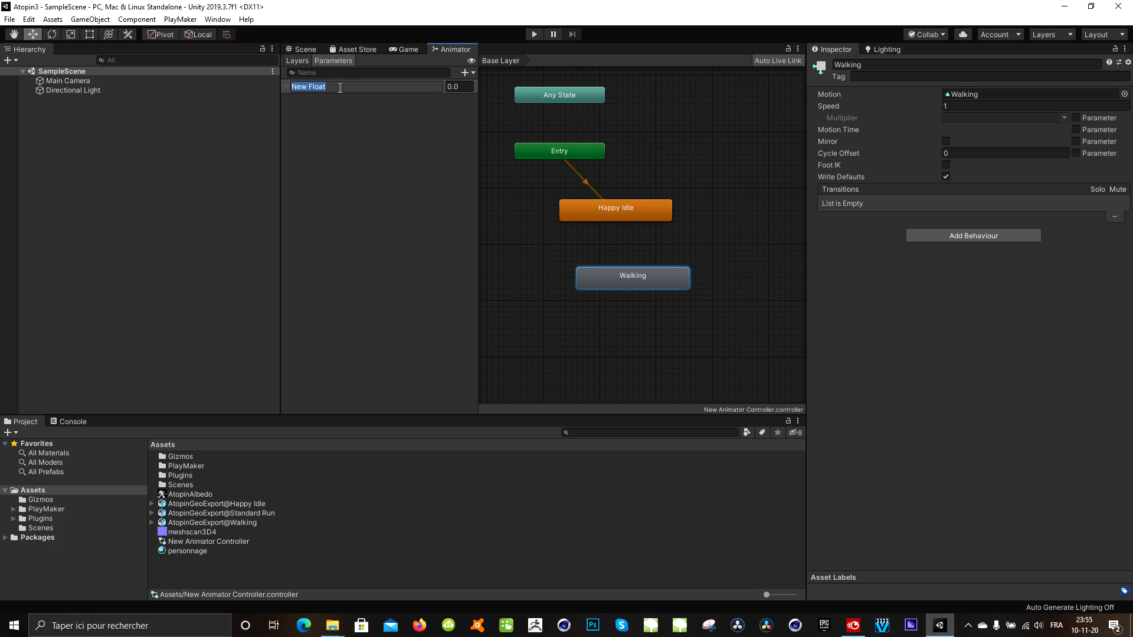
left_click(471, 72)
left_click(473, 72)
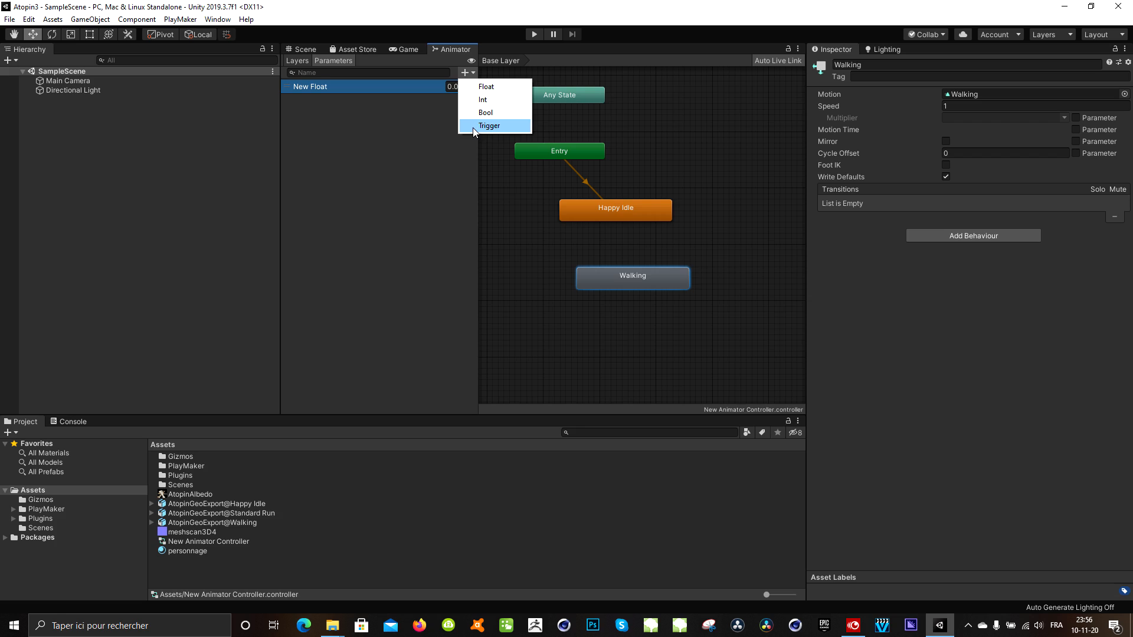
left_click(320, 85)
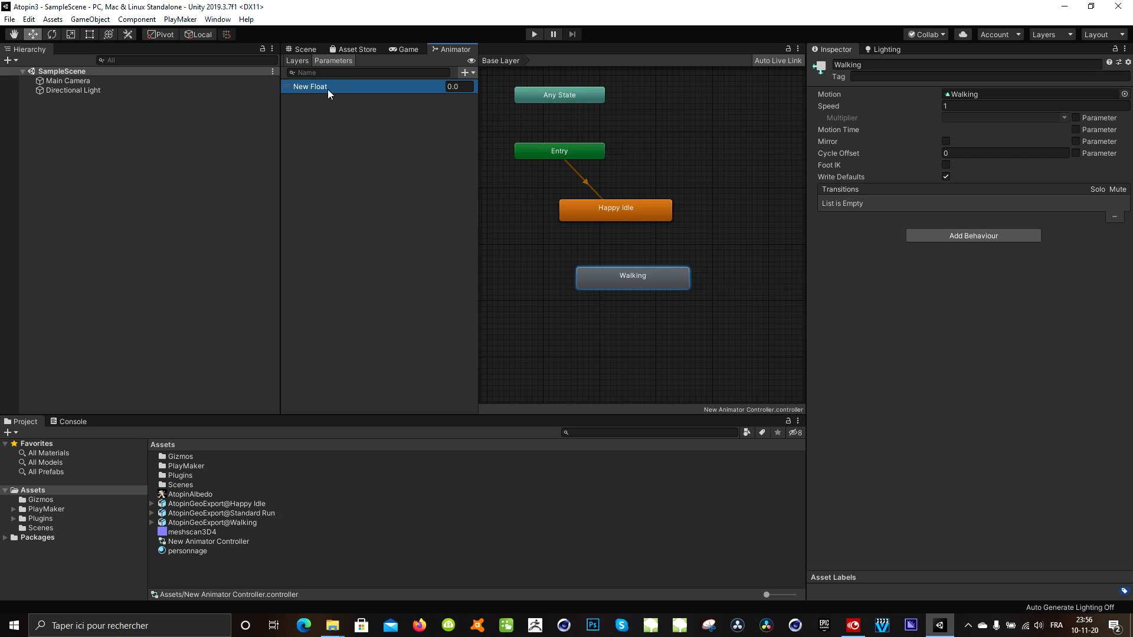
double_click(329, 86)
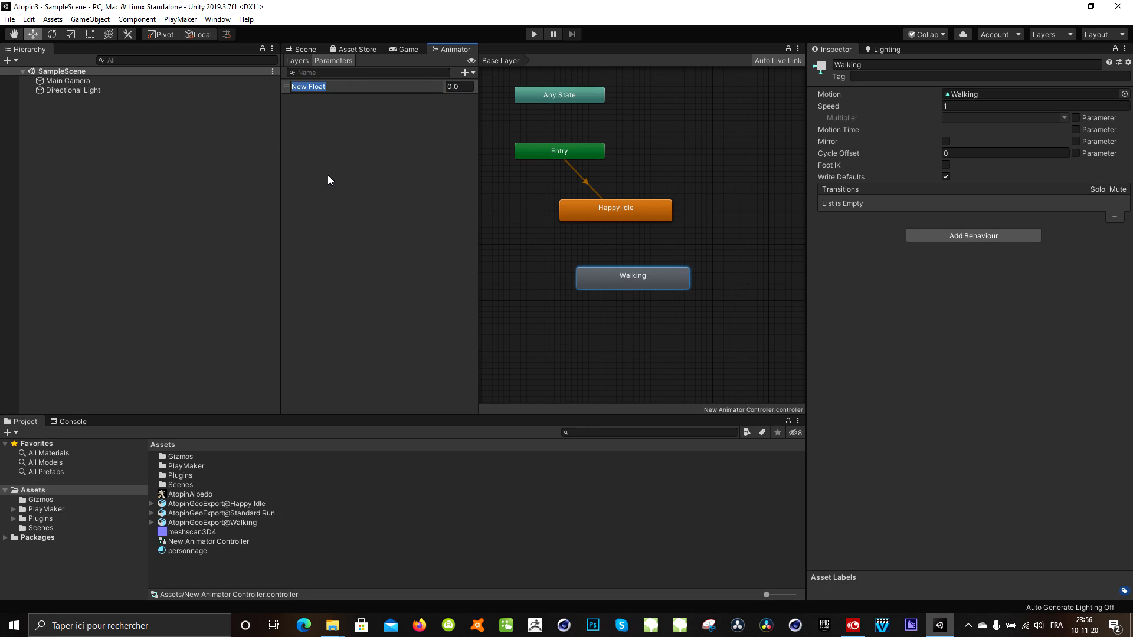
type("Mag")
left_click(395, 178)
double_click(312, 86)
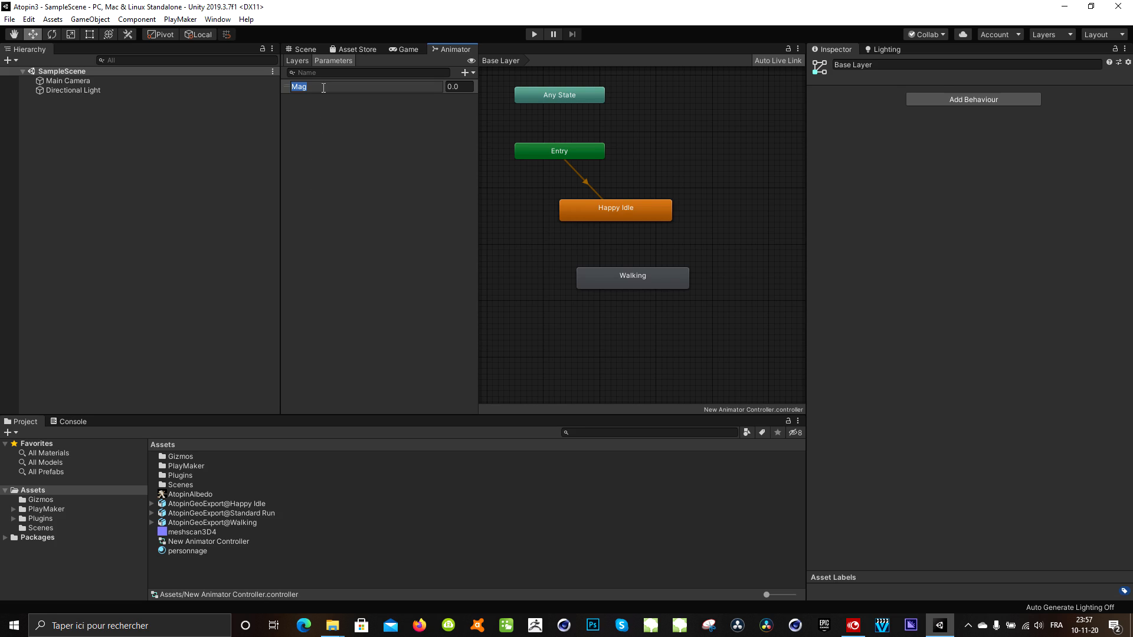
left_click(465, 72)
left_click(466, 72)
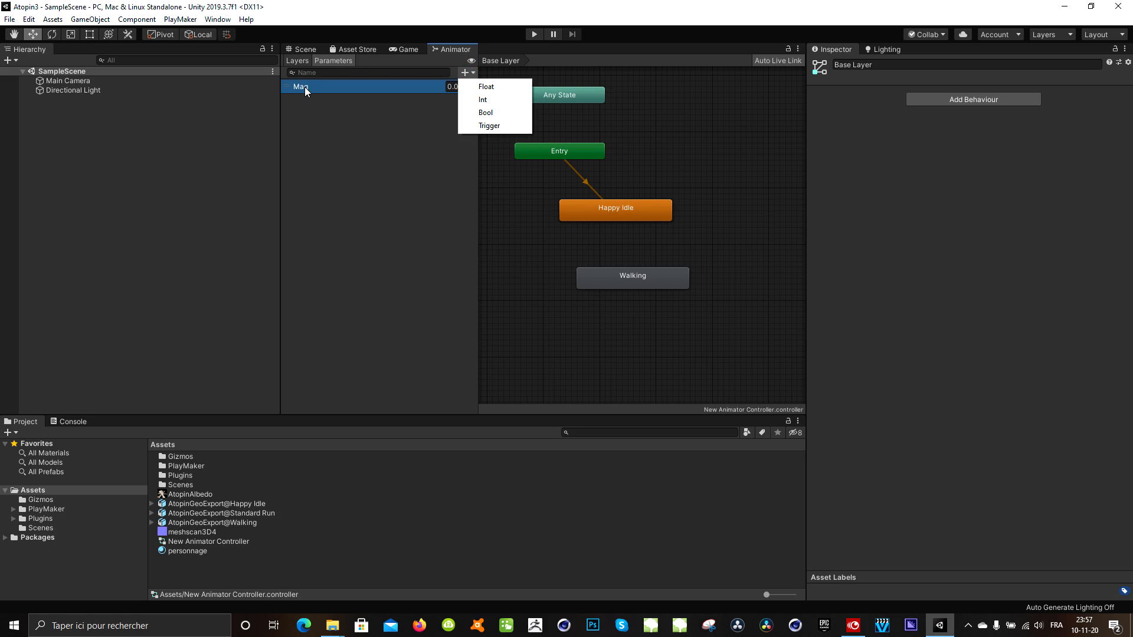
left_click(299, 135)
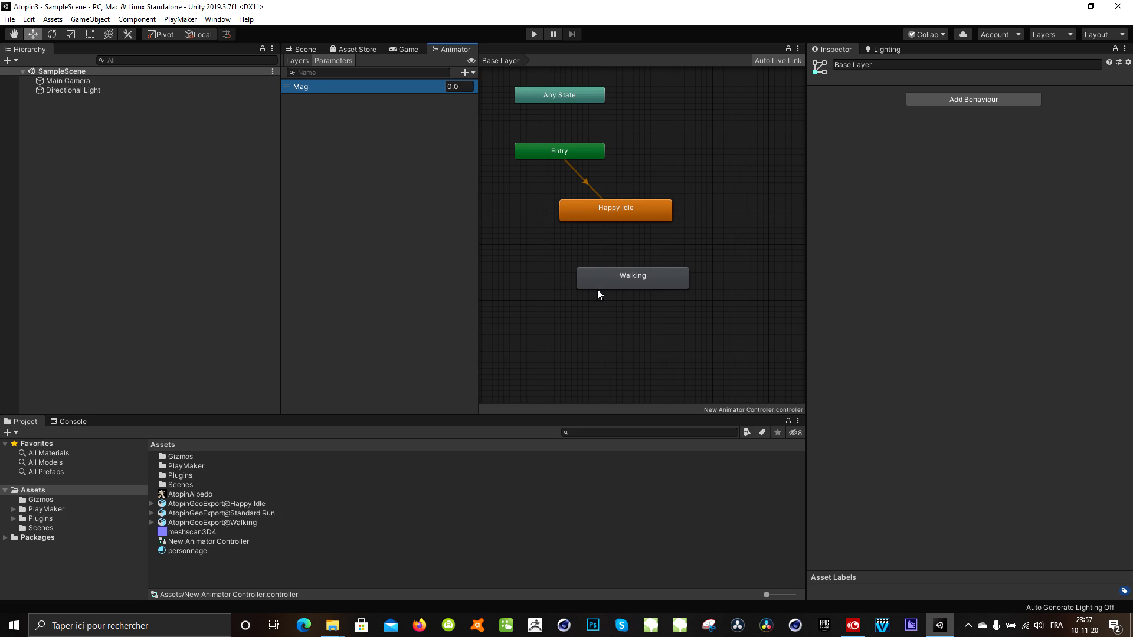
Step: Create transitions in both directions between the Happy Idle and Walking states
left_click(622, 216)
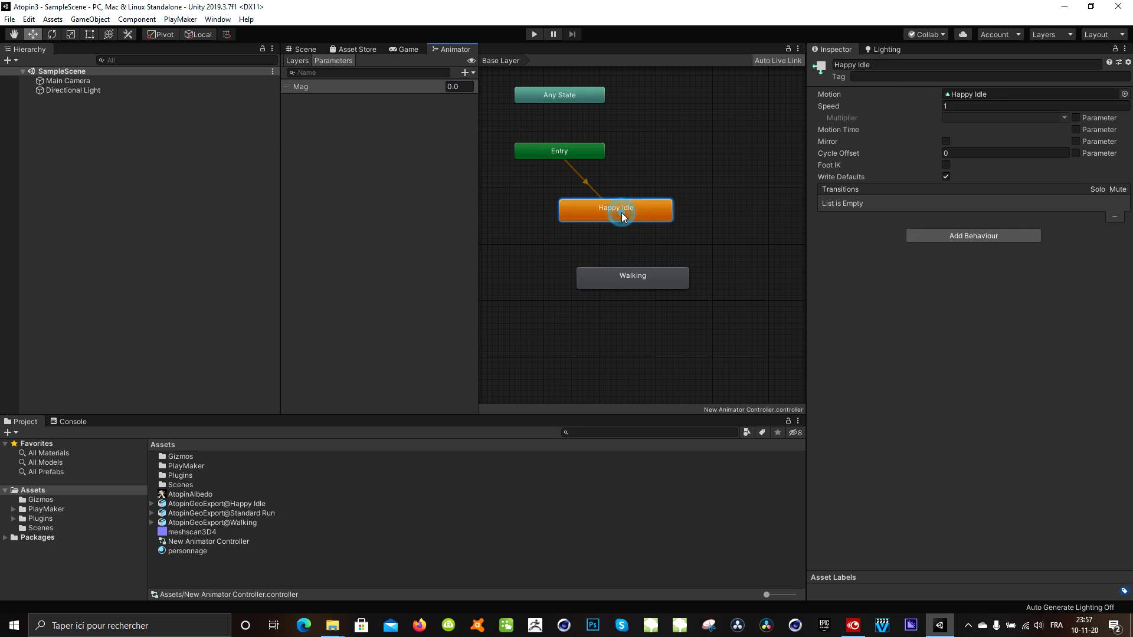
right_click(623, 216)
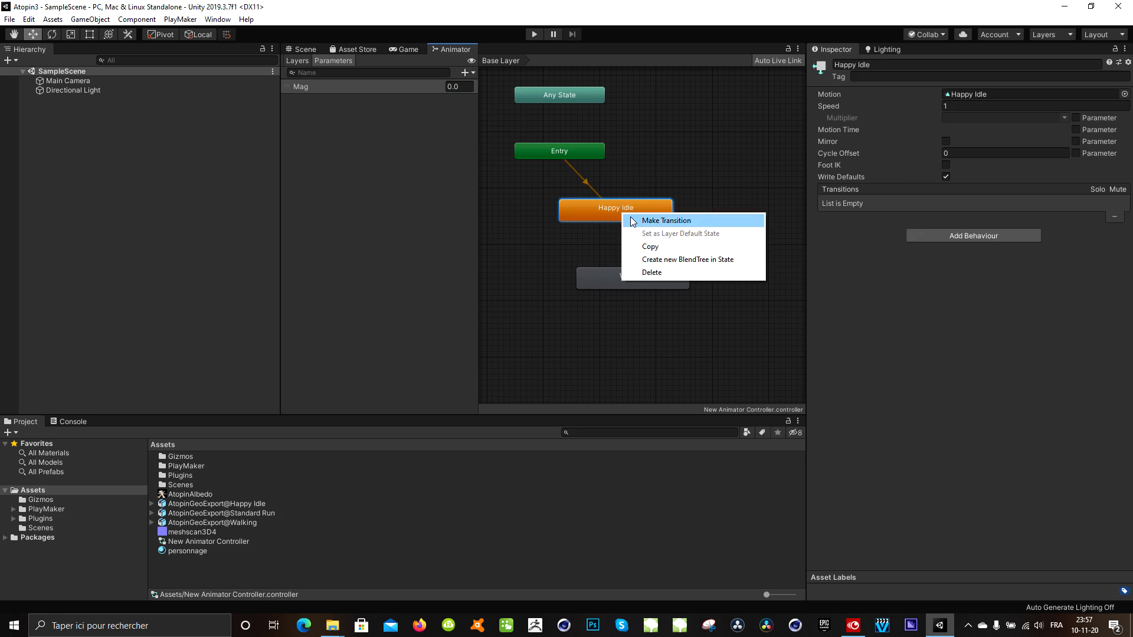
left_click(635, 222)
left_click(610, 284)
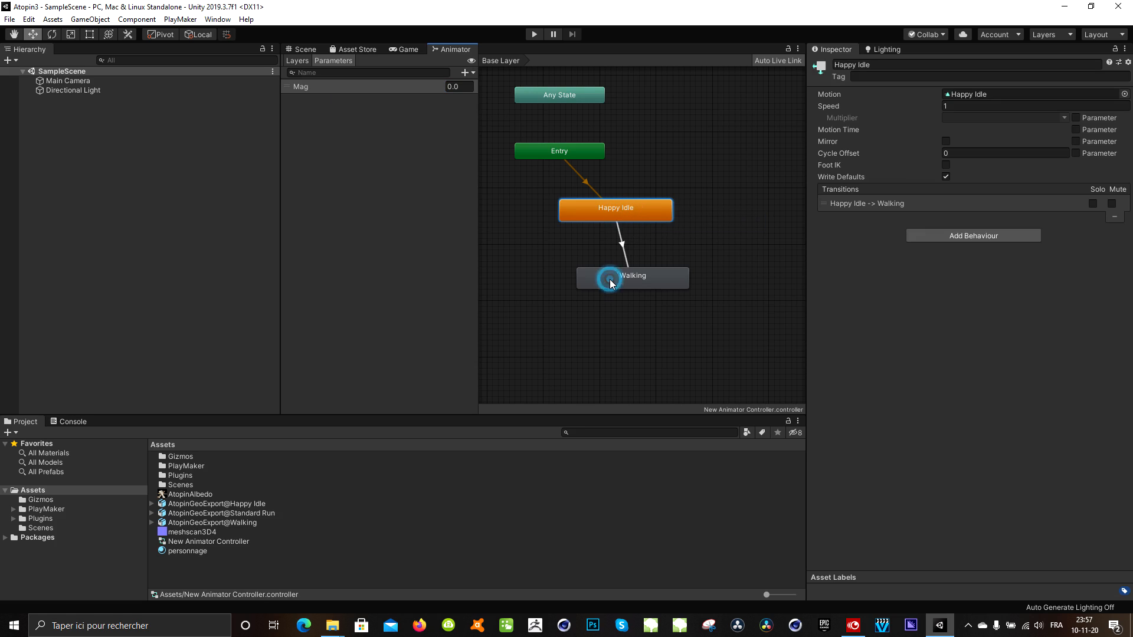
right_click(654, 280)
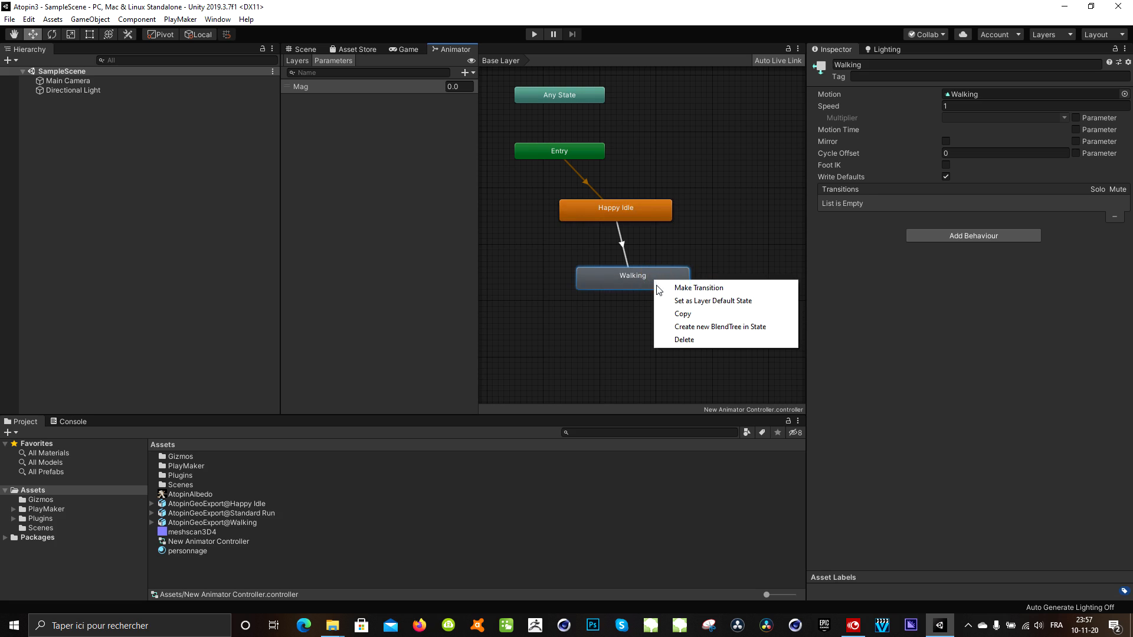
left_click(696, 287)
left_click(641, 213)
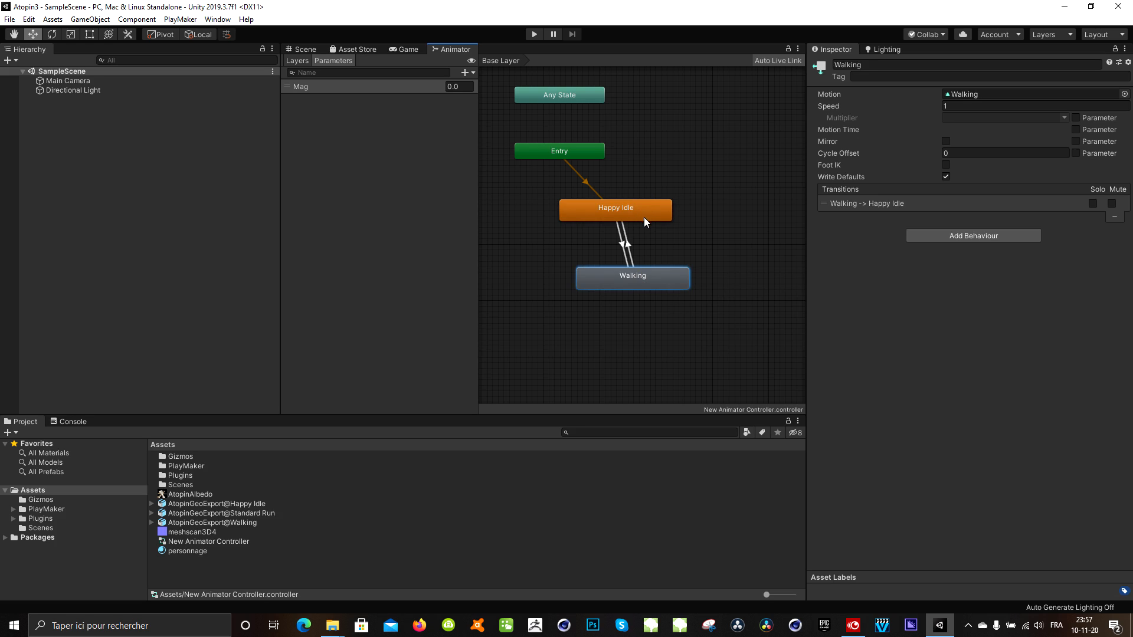
Step: Reposition the Happy Idle and Walking states so they sit nearly aligned, one above the other
left_click_drag(639, 207, 635, 211)
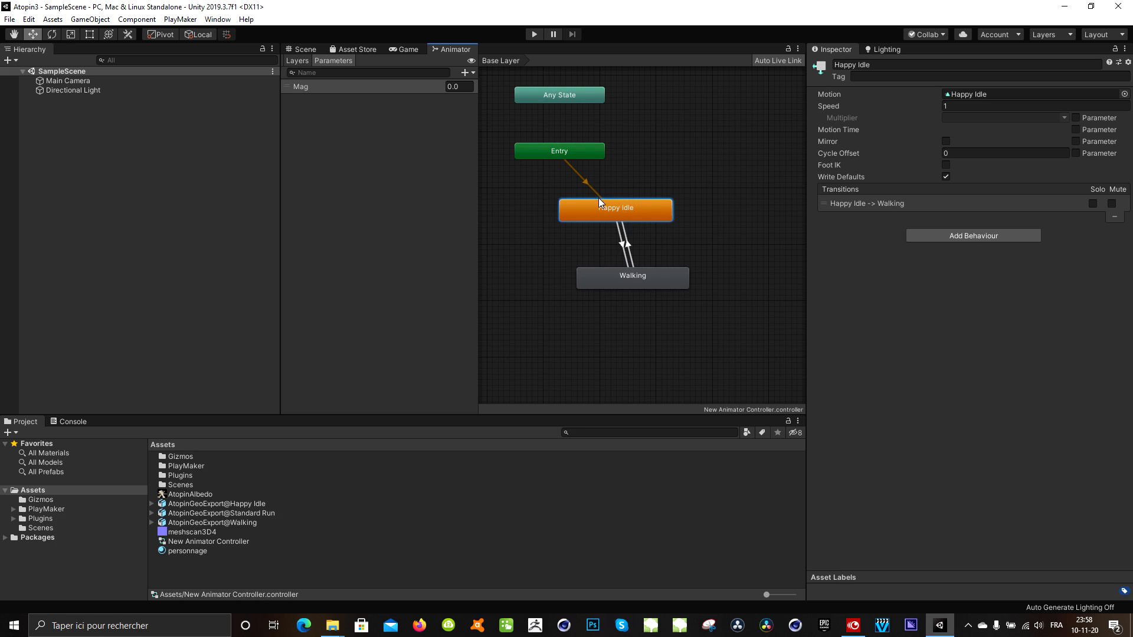
mouse_move(617, 280)
left_mouse_down()
mouse_move(602, 280)
mouse_move(629, 284)
left_mouse_up()
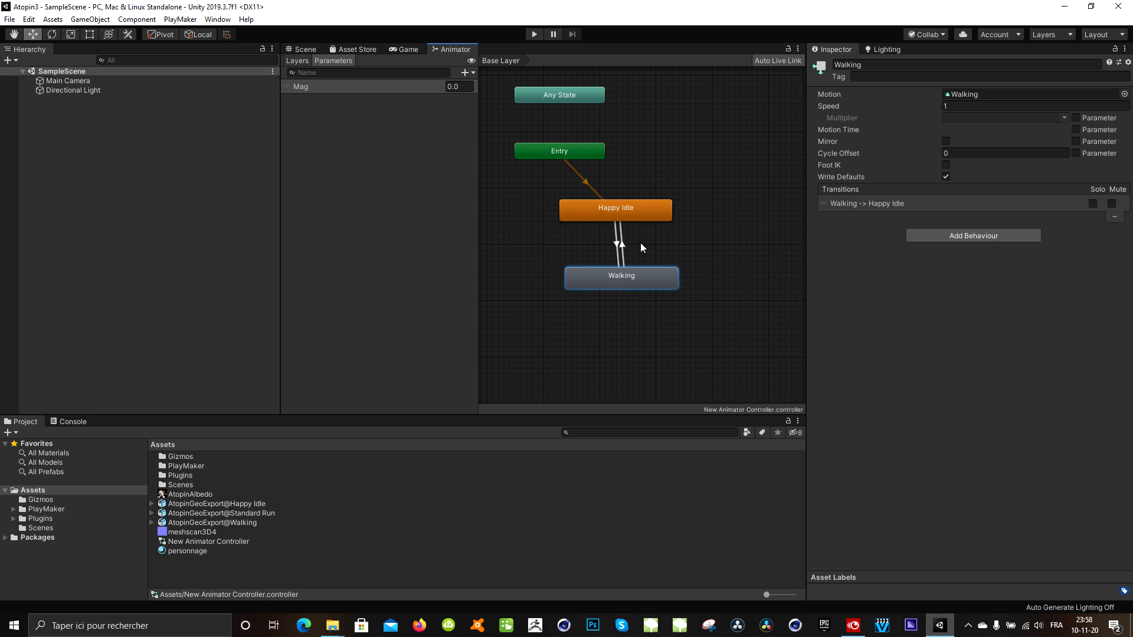
left_click_drag(637, 208, 634, 215)
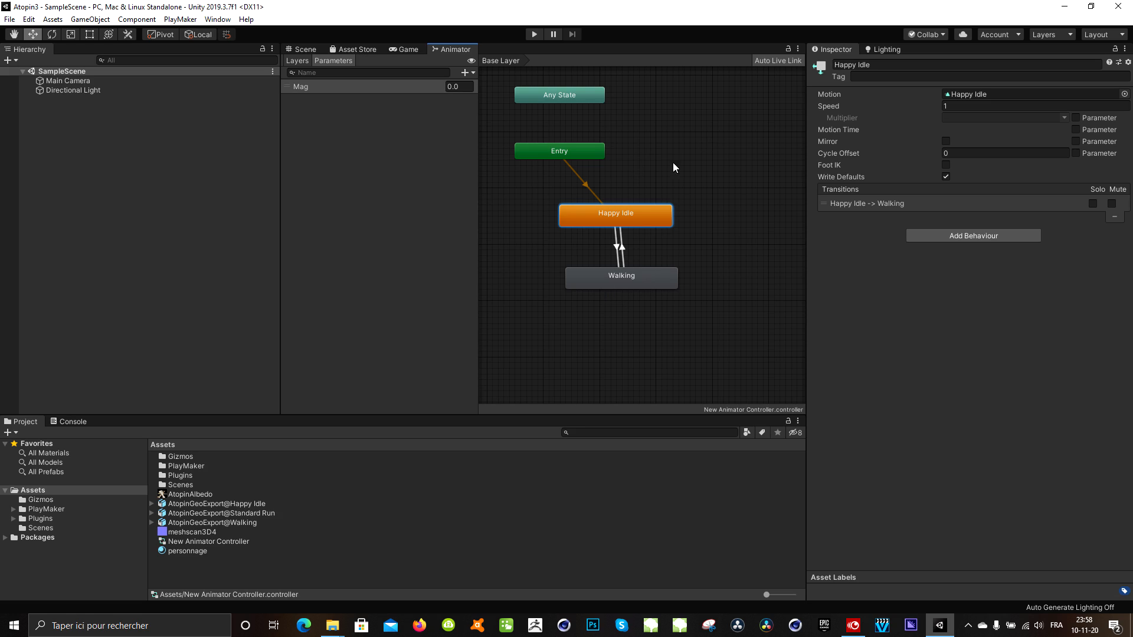
Step: Add a condition to the Happy Idle to Walking transition requiring Mag to be Greater than 0.1
left_click(631, 221)
left_click(615, 243)
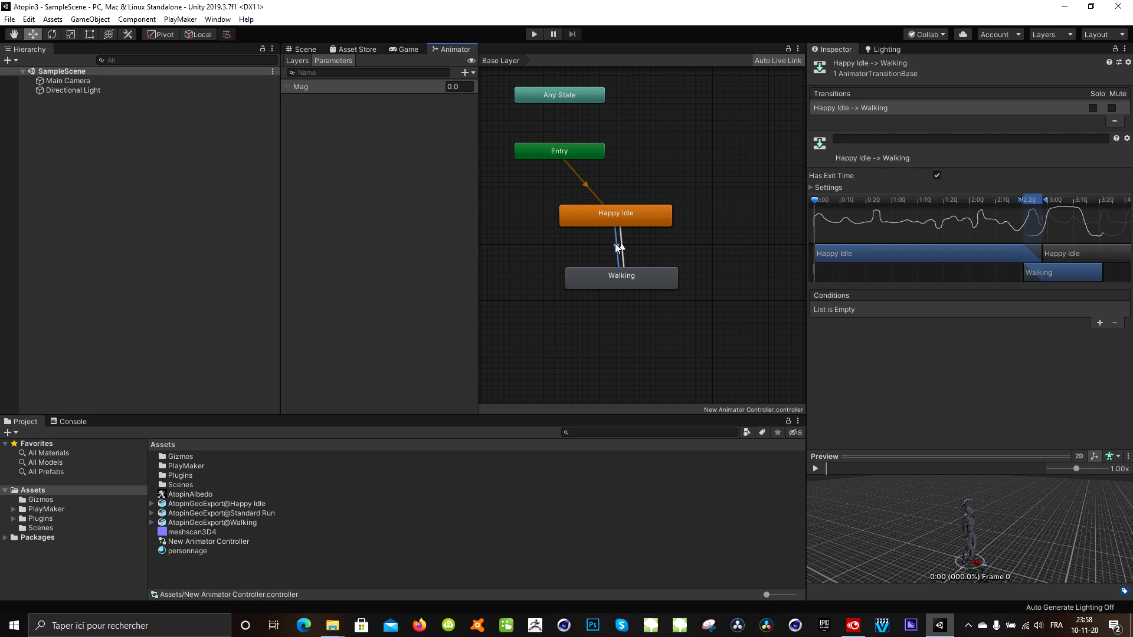
left_click(624, 250)
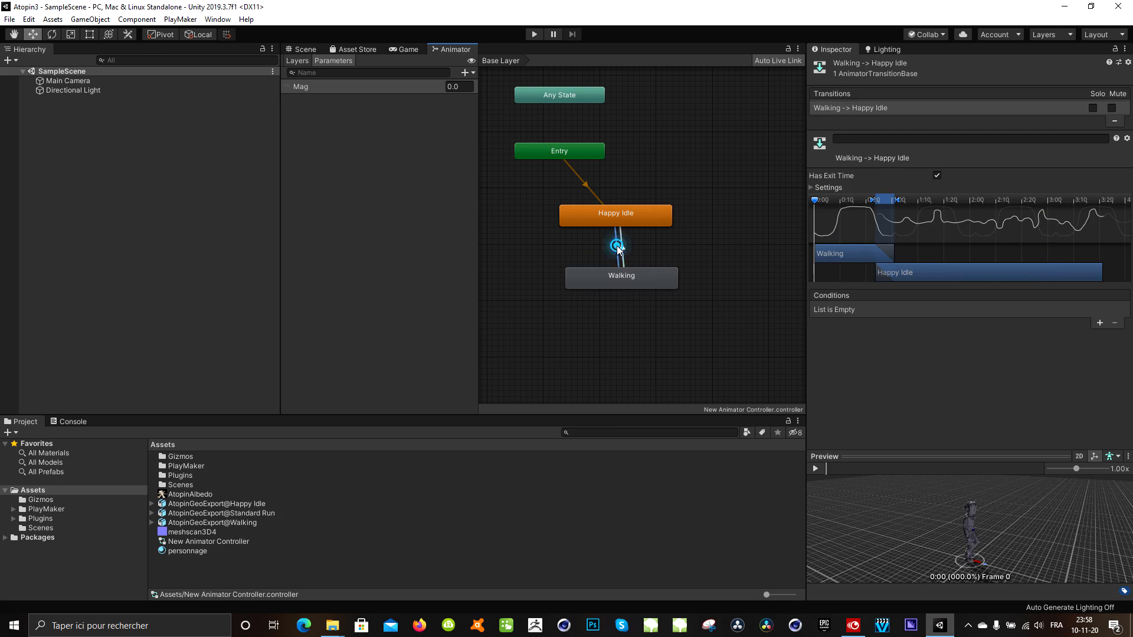
left_click(618, 249)
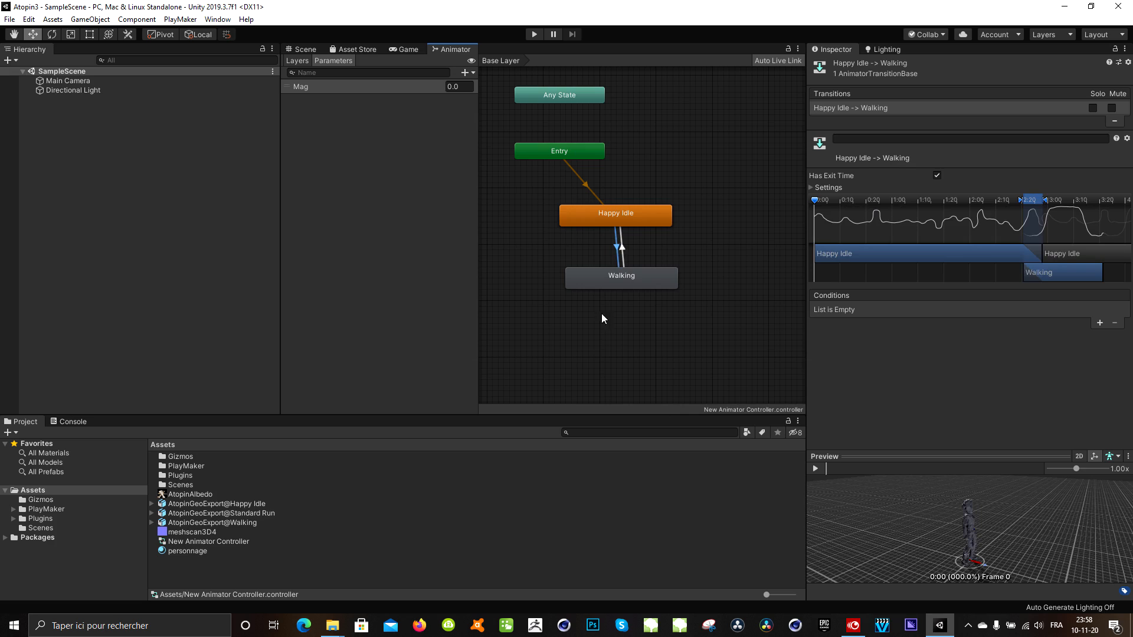
left_click(617, 246)
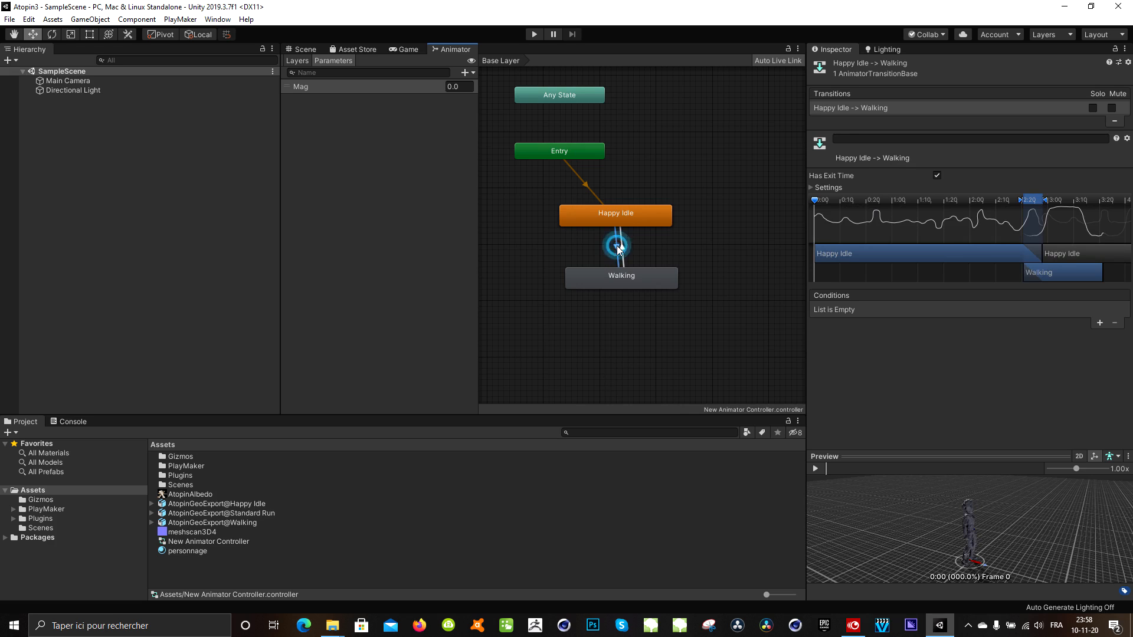
left_click(1099, 323)
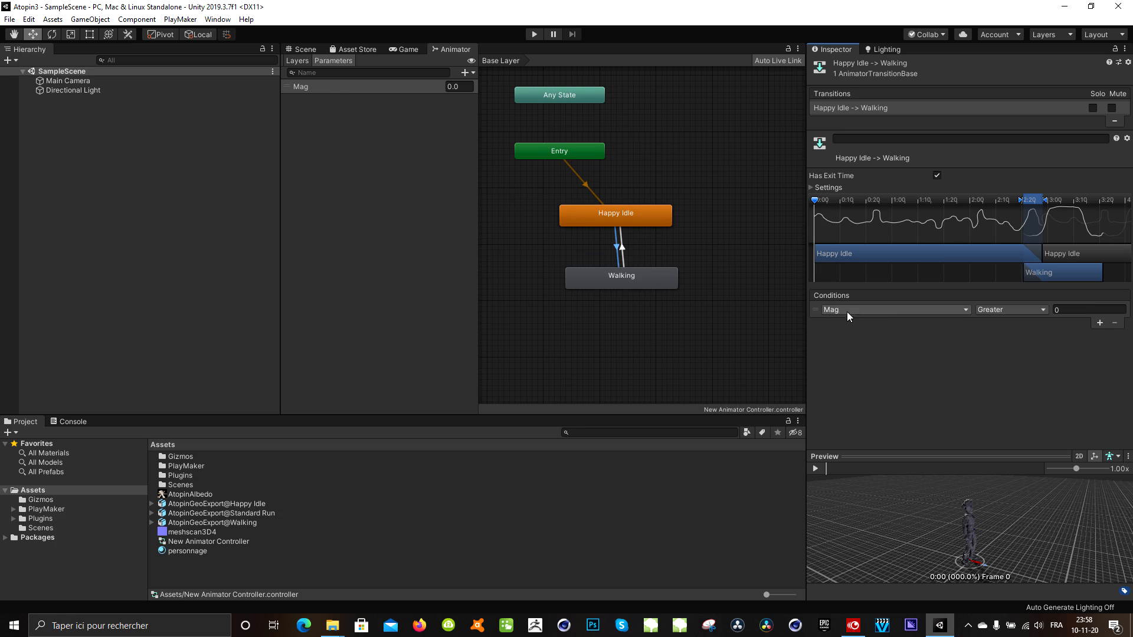
left_click(1001, 310)
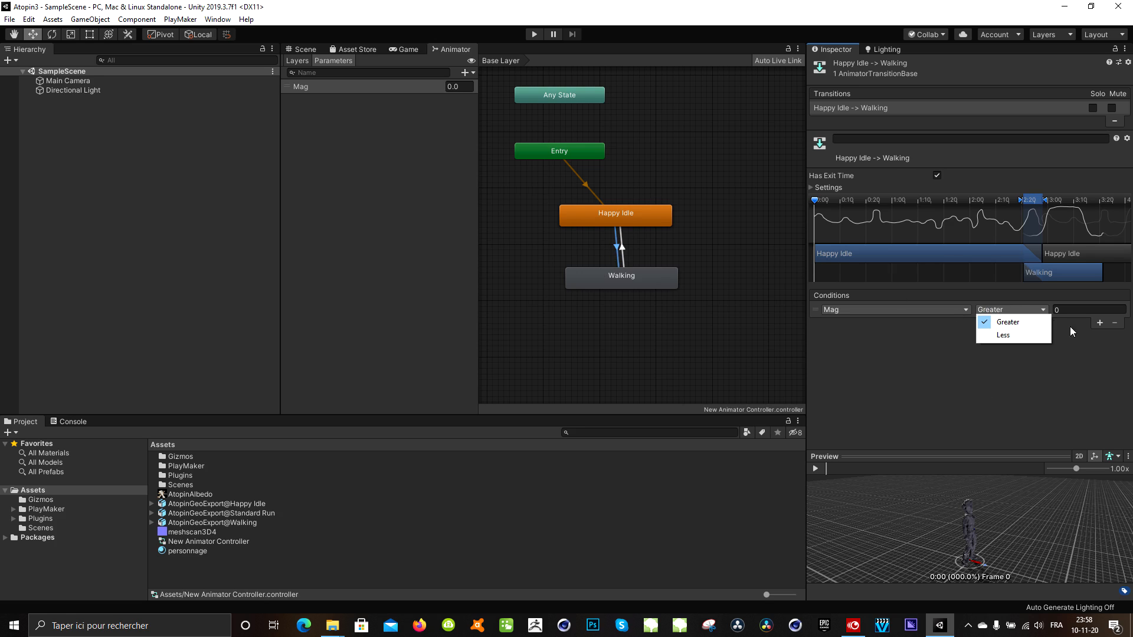
left_click(1062, 310)
left_click(1063, 310)
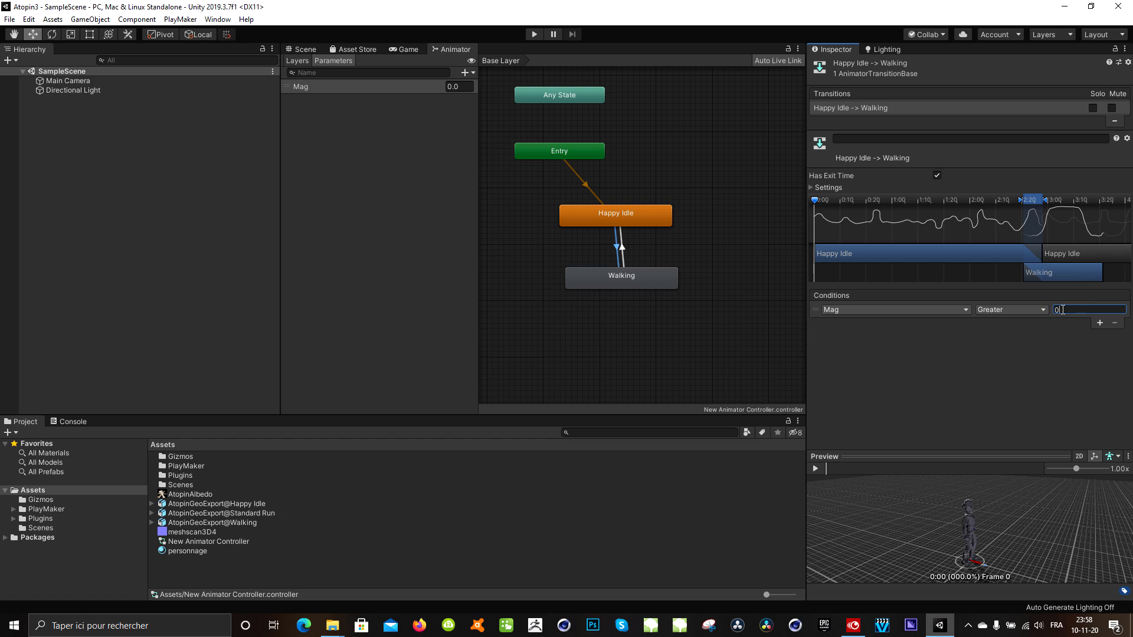
type(".1")
left_click(1054, 385)
Step: Add a condition to the Walking to Happy Idle transition requiring Mag to be Less than 0.1
left_click(623, 250)
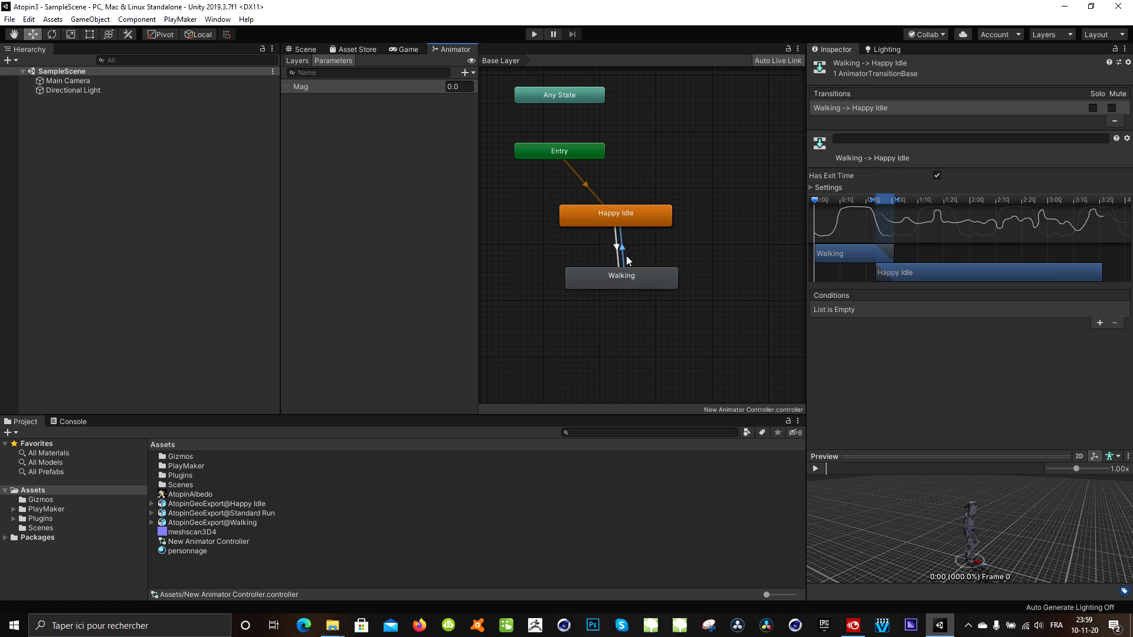
left_click(1100, 322)
left_click(1066, 310)
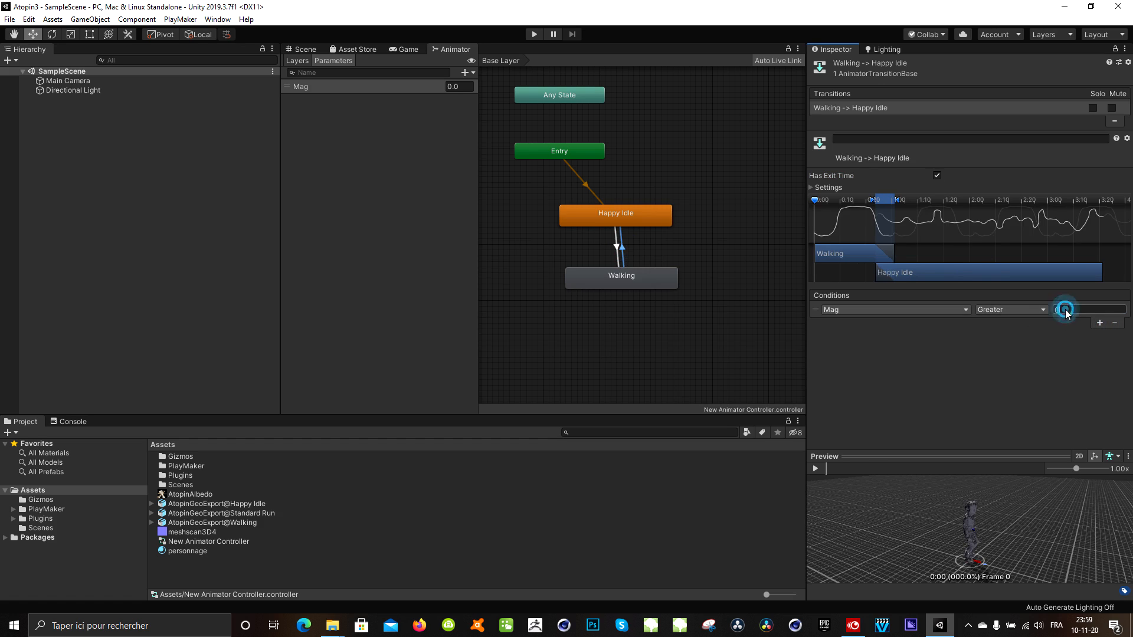
left_click(1063, 309)
type(".1")
left_click(1001, 311)
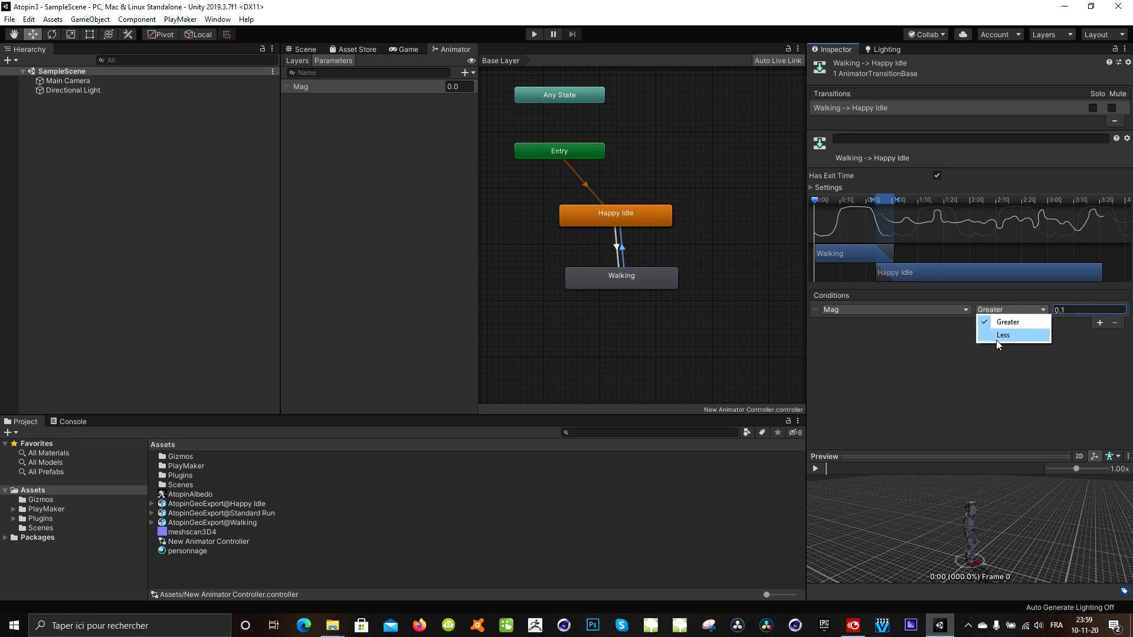
left_click(999, 338)
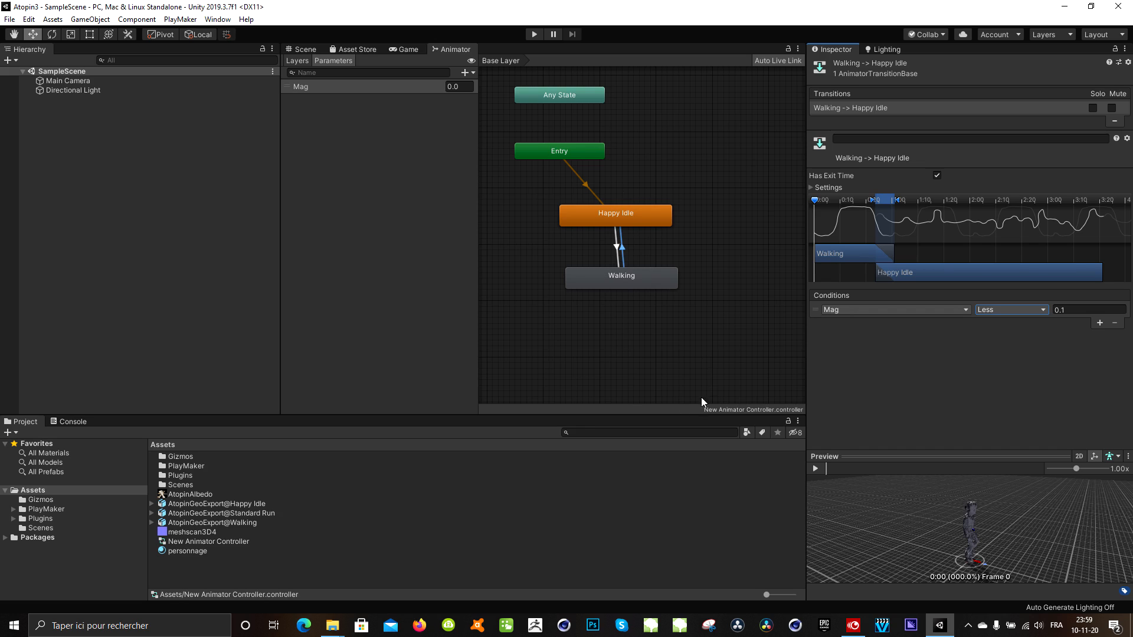
Step: Shift the Walking state slightly to the right beneath Happy Idle in the animator graph
left_click(630, 259)
double_click(627, 283)
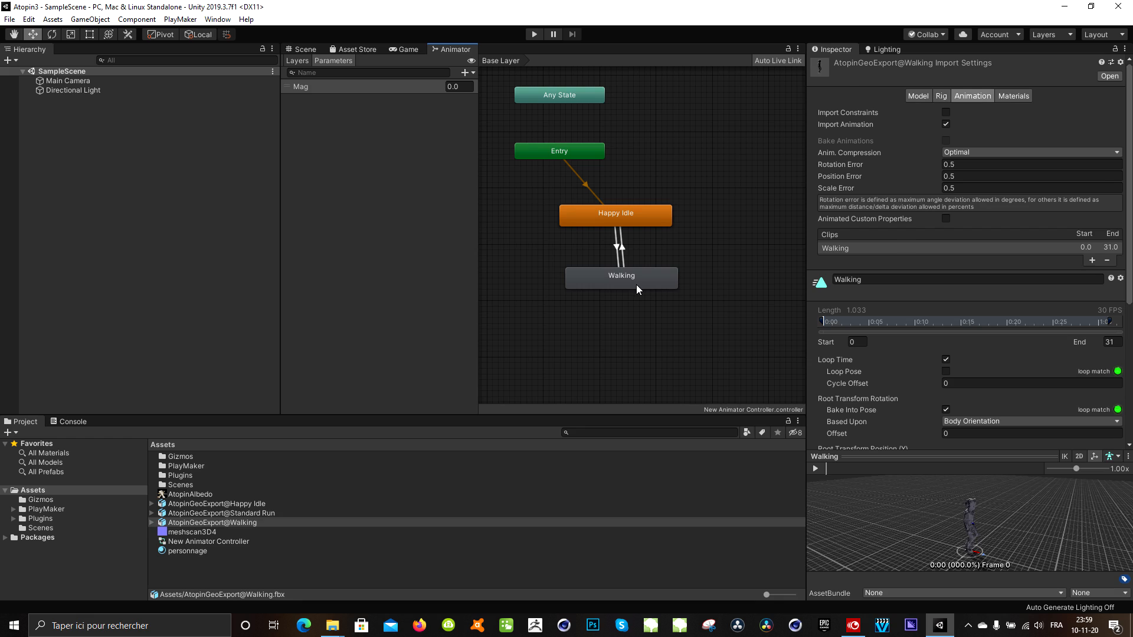
left_click_drag(636, 285, 643, 289)
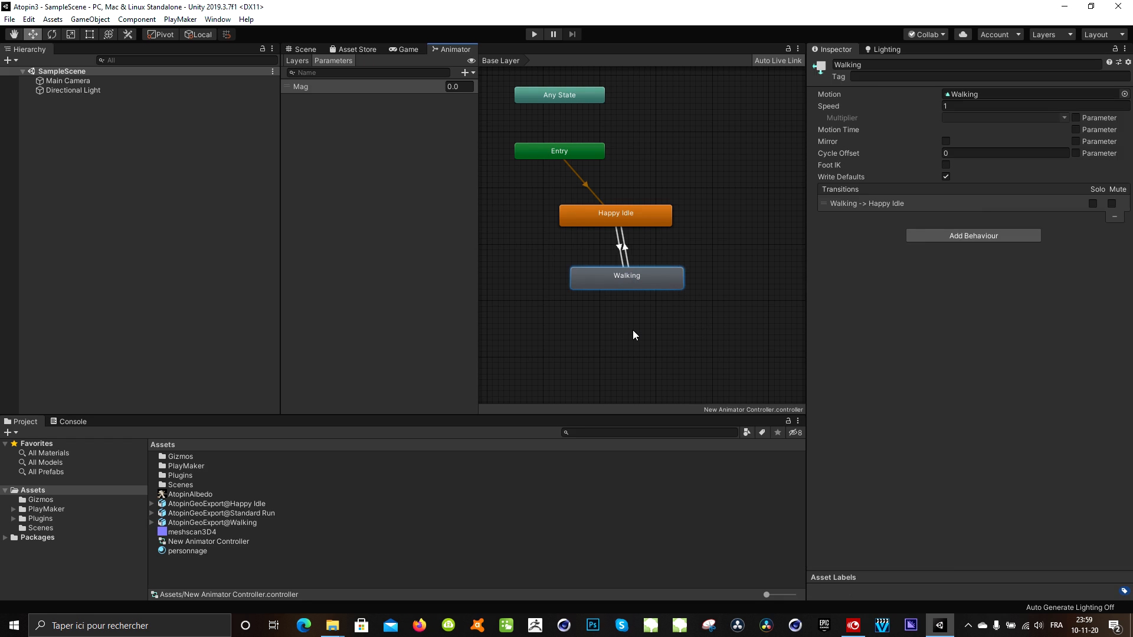
Step: Dock the Game view beside the Project assets and bring up the Scene view in the main area
left_click(405, 49)
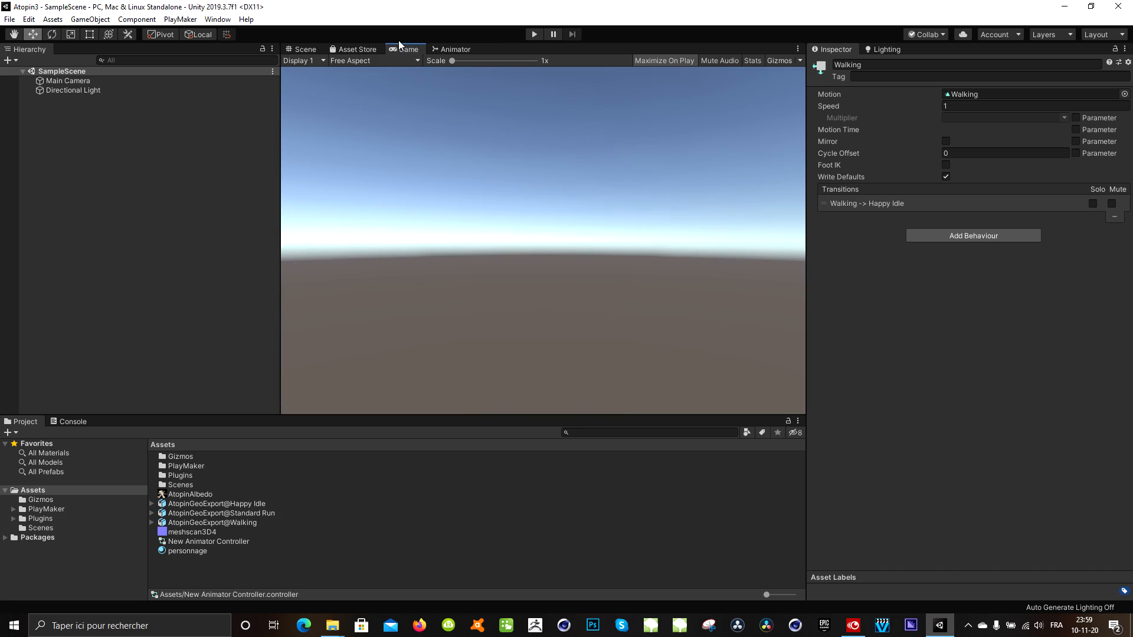
left_click_drag(399, 48, 777, 483)
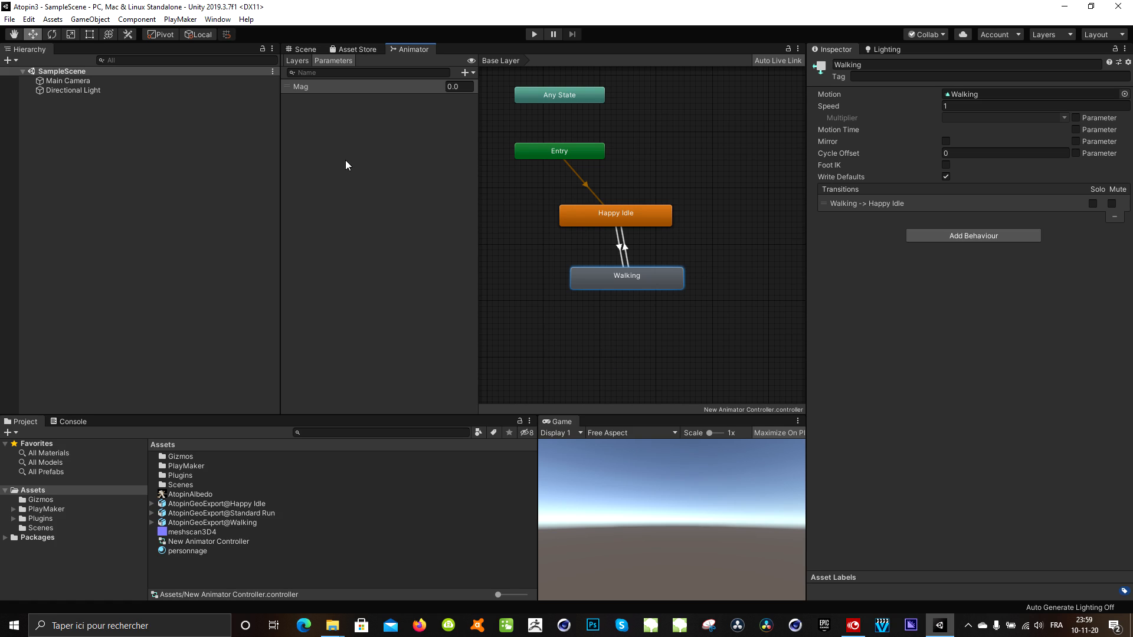
left_click(305, 51)
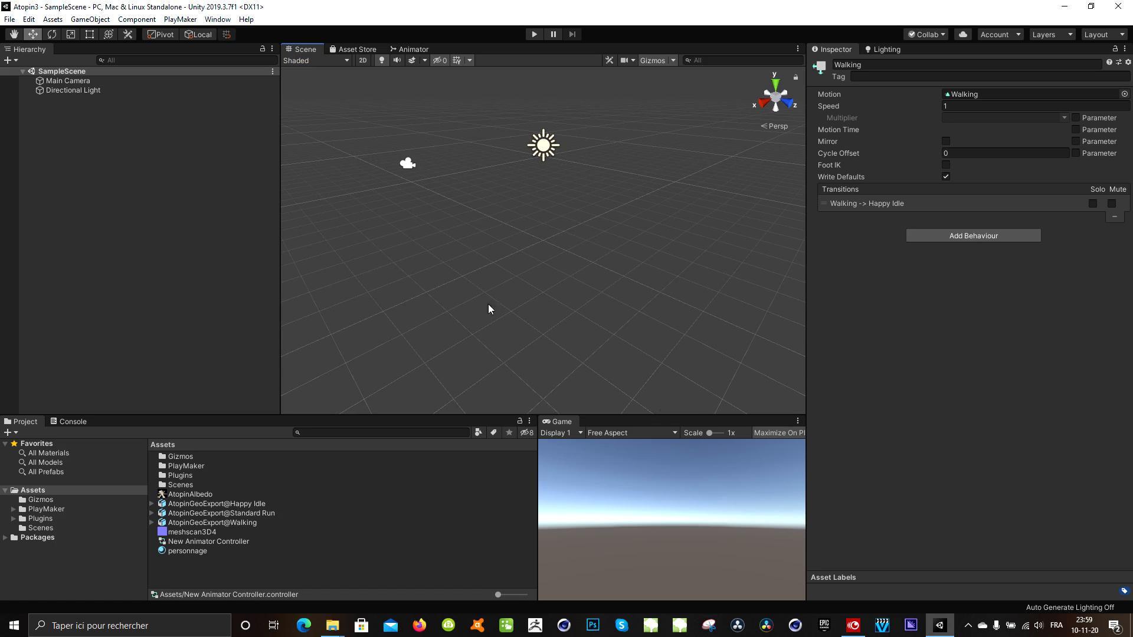
Step: Add a 3D Plane object to the scene as the ground
left_click(51, 19)
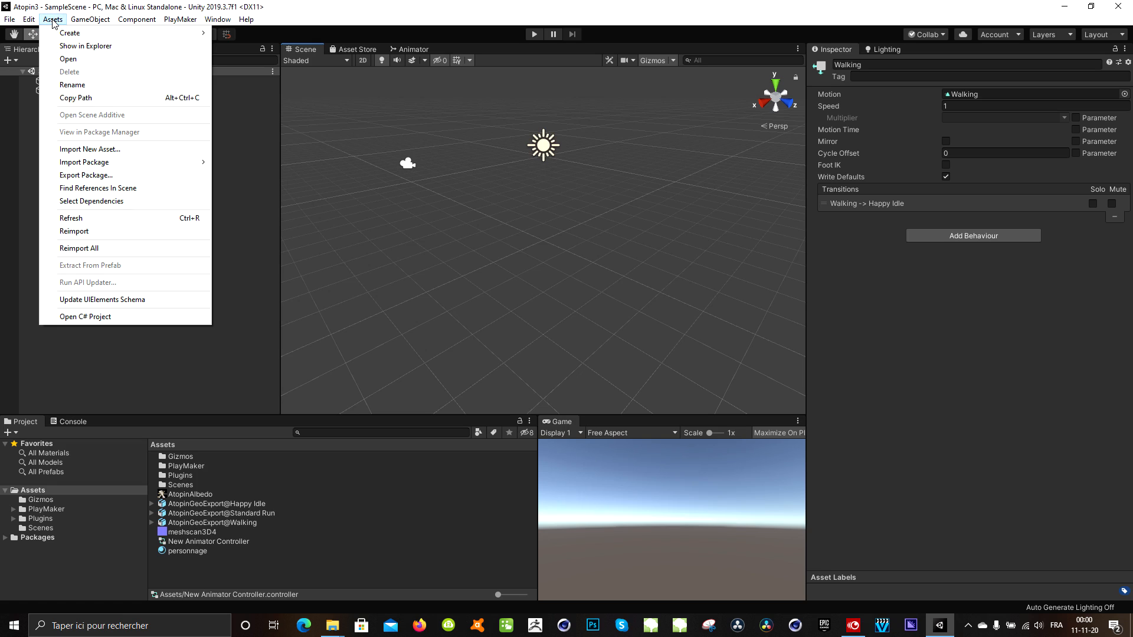
mouse_move(94, 20)
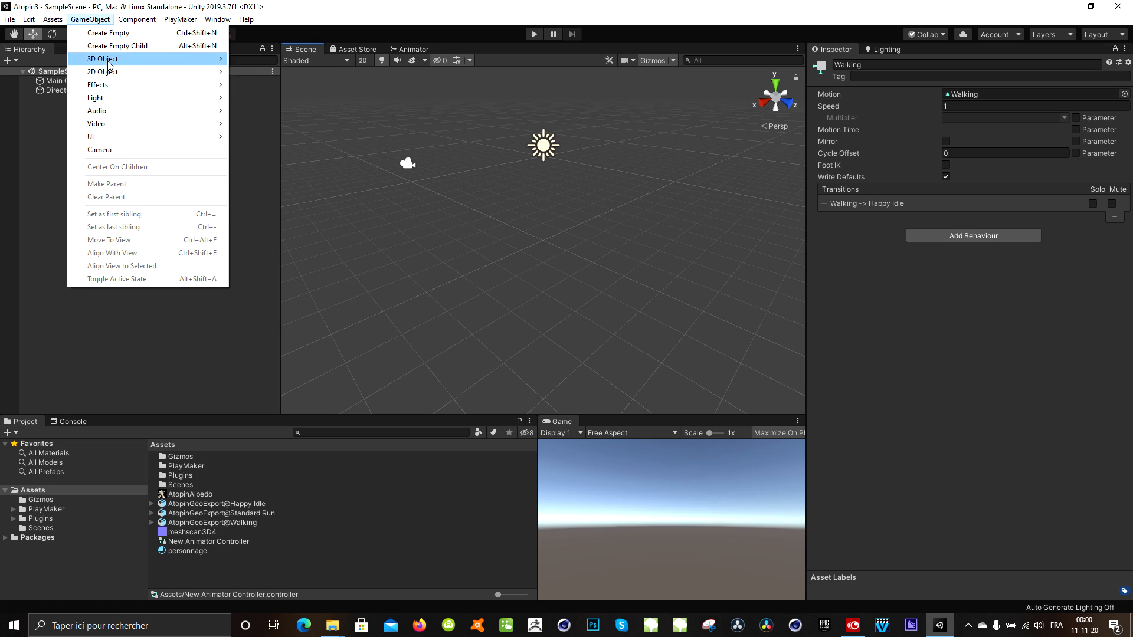
mouse_move(109, 62)
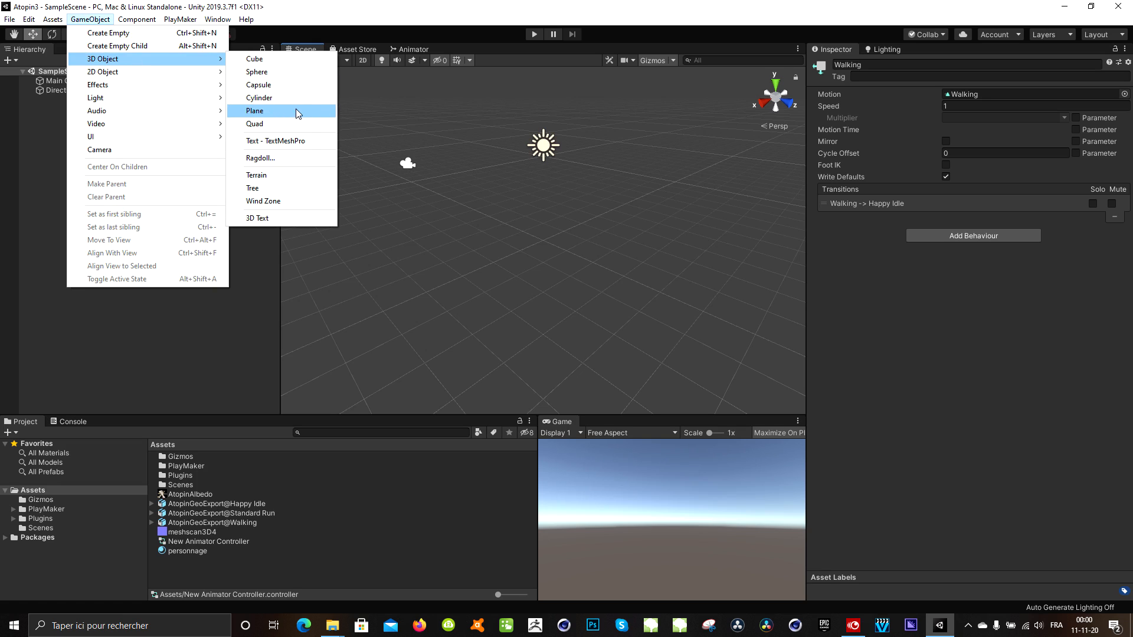
left_click(281, 113)
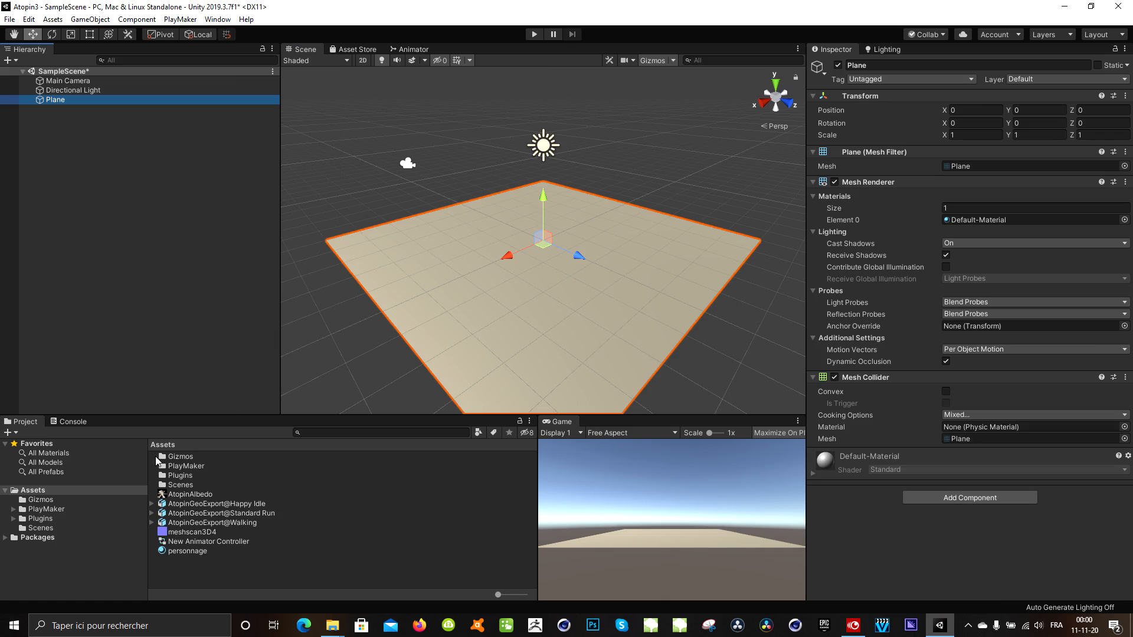
Step: Place the AtopinGeoExport@Happy Idle model on the plane and frame it in the Scene view
left_click(248, 503)
left_click_drag(248, 504, 543, 288)
key("f")
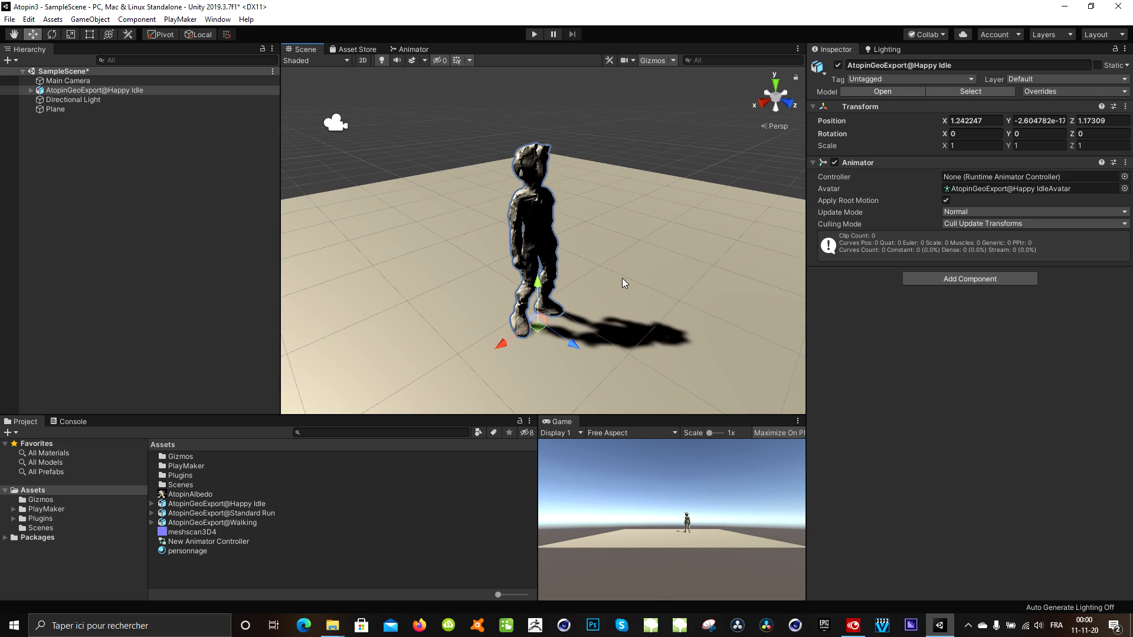
Step: Rotate the character around its vertical axis to about -193.5 degrees so it faces the opposite way
left_click_drag(660, 235, 661, 283, "alt")
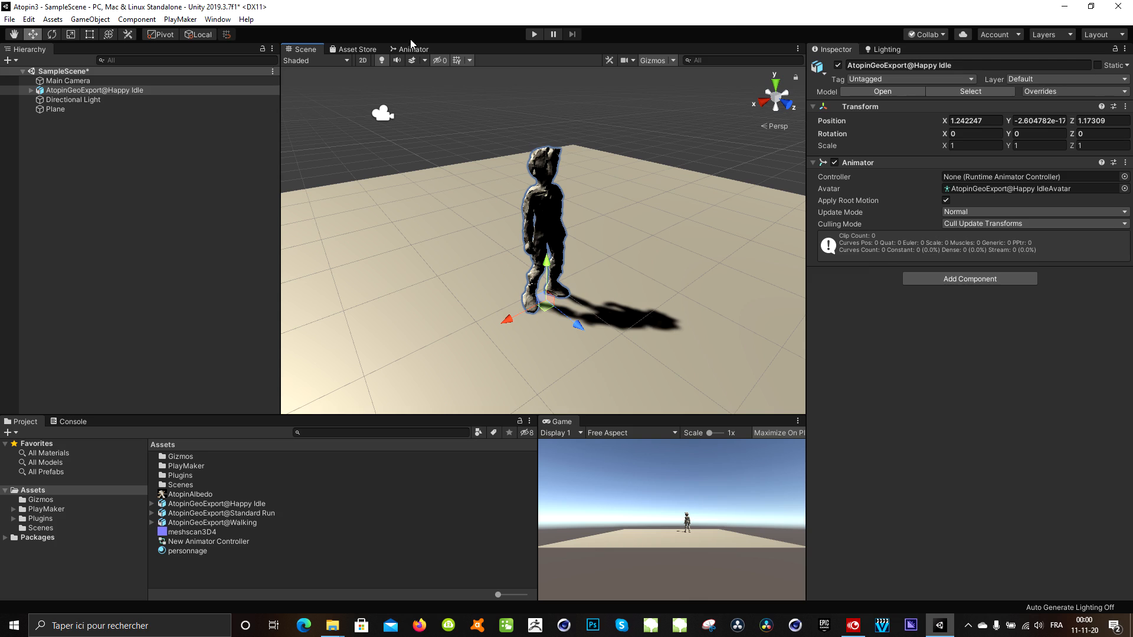
scroll(628, 158, "down", 3)
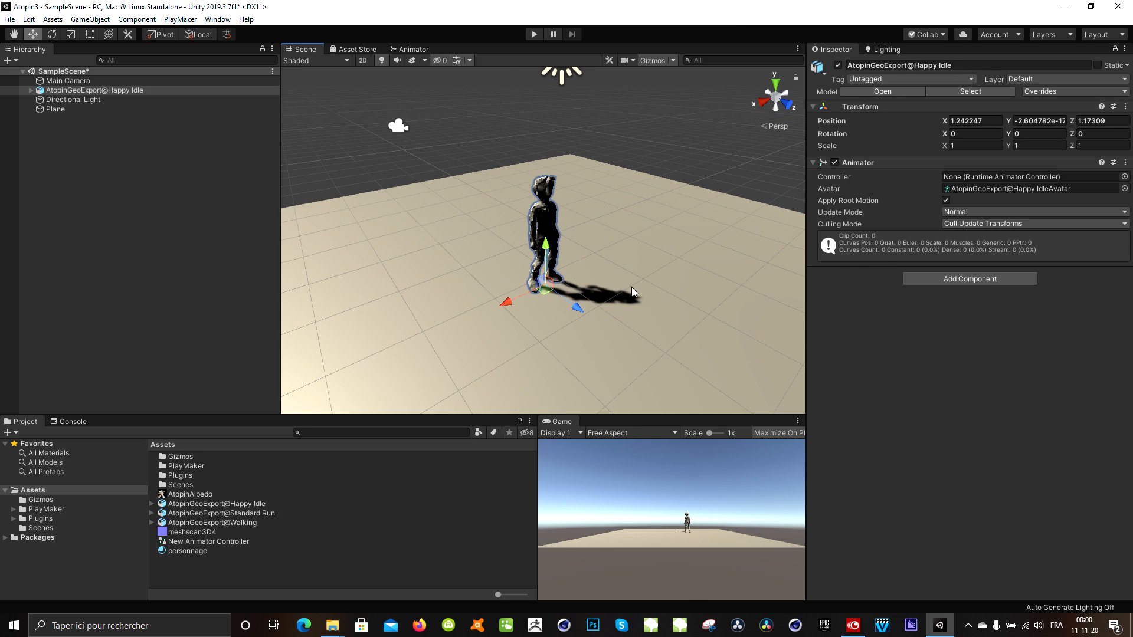
left_click_drag(652, 217, 440, 183, "alt")
scroll(588, 125, "up", 5)
middle_click_drag(640, 220, 526, 338)
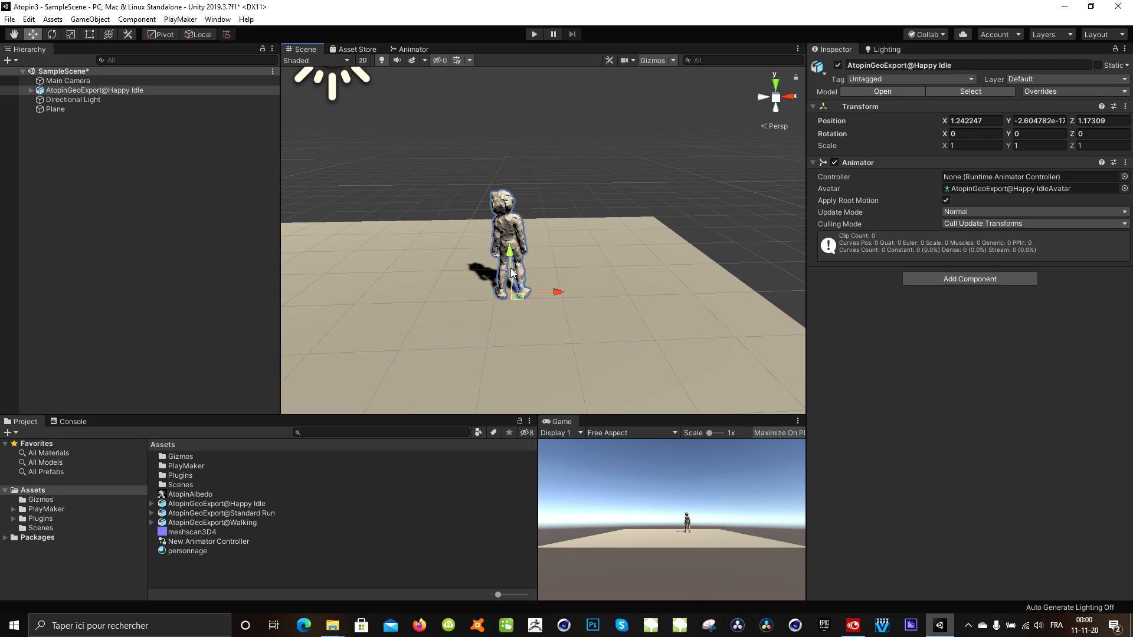
key("e")
left_click_drag(486, 318, 795, 268)
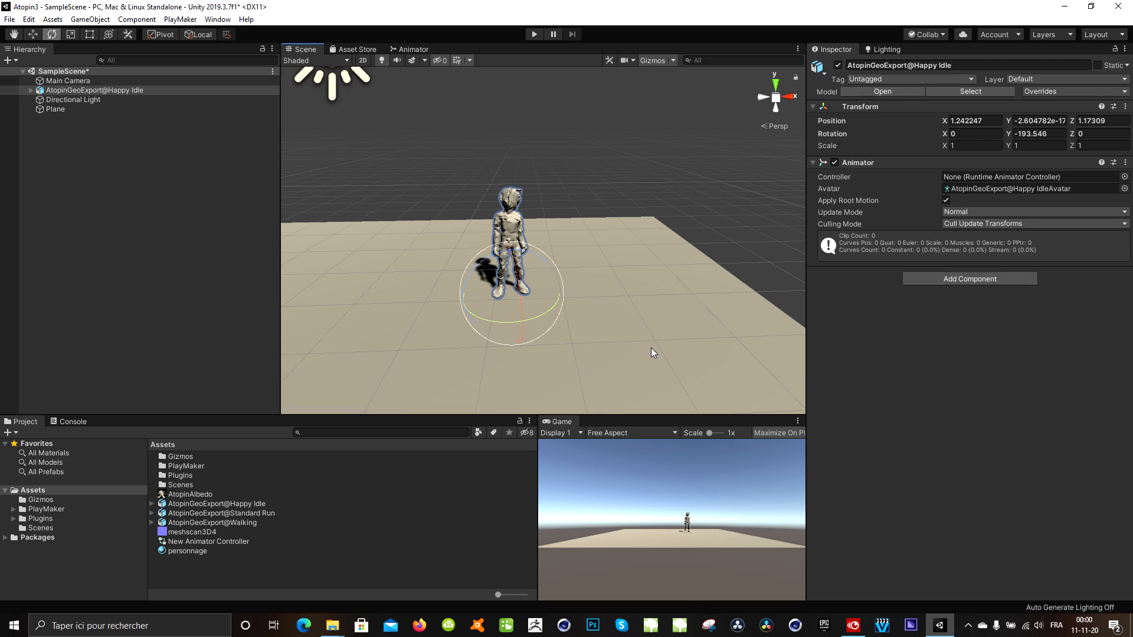
Step: Nudge the character slightly on the plane and scale it up uniformly to about 1.31
key("w")
left_click_drag(463, 299, 526, 295)
key("r")
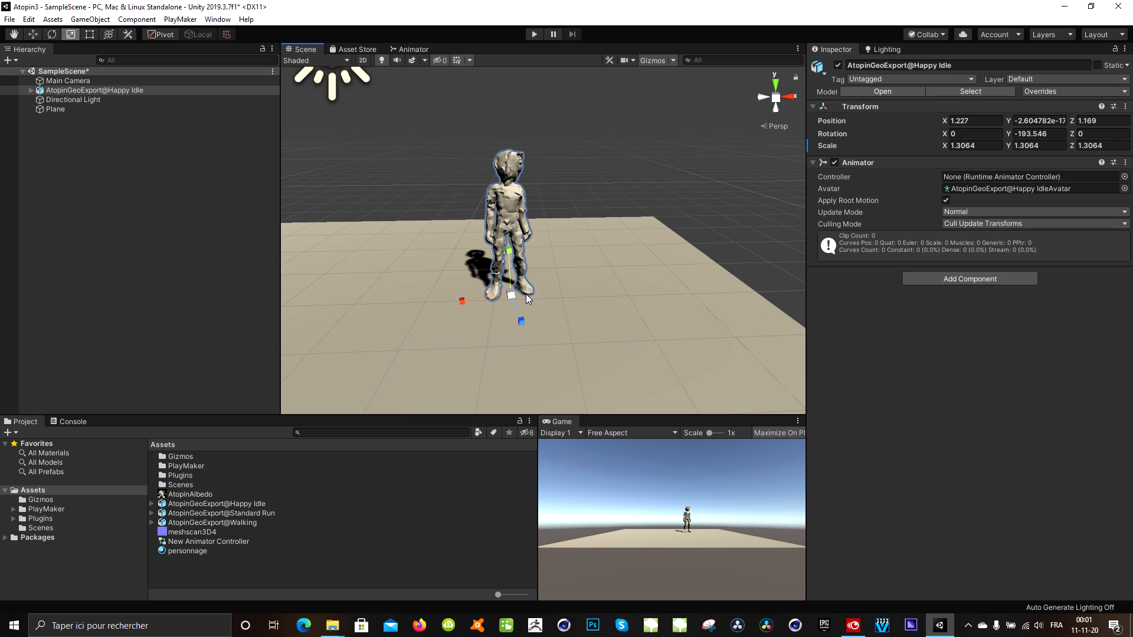
Step: Apply the personnage material to the character and set the material's Smoothness to 0
left_click_drag(763, 352, 705, 295, "alt")
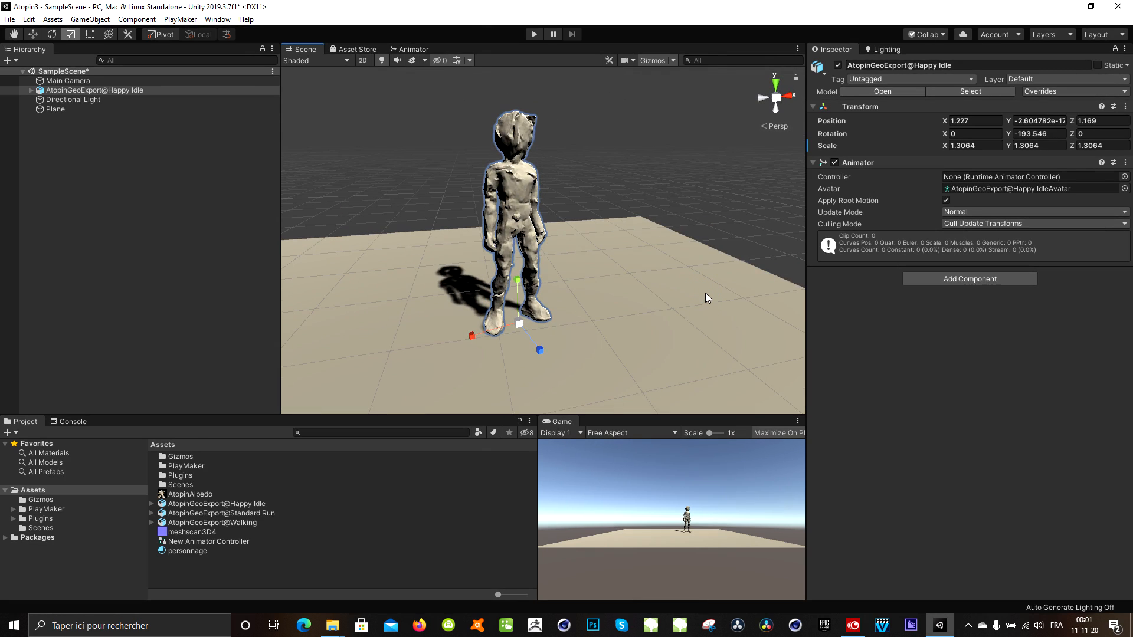
left_click_drag(692, 291, 686, 315, "alt")
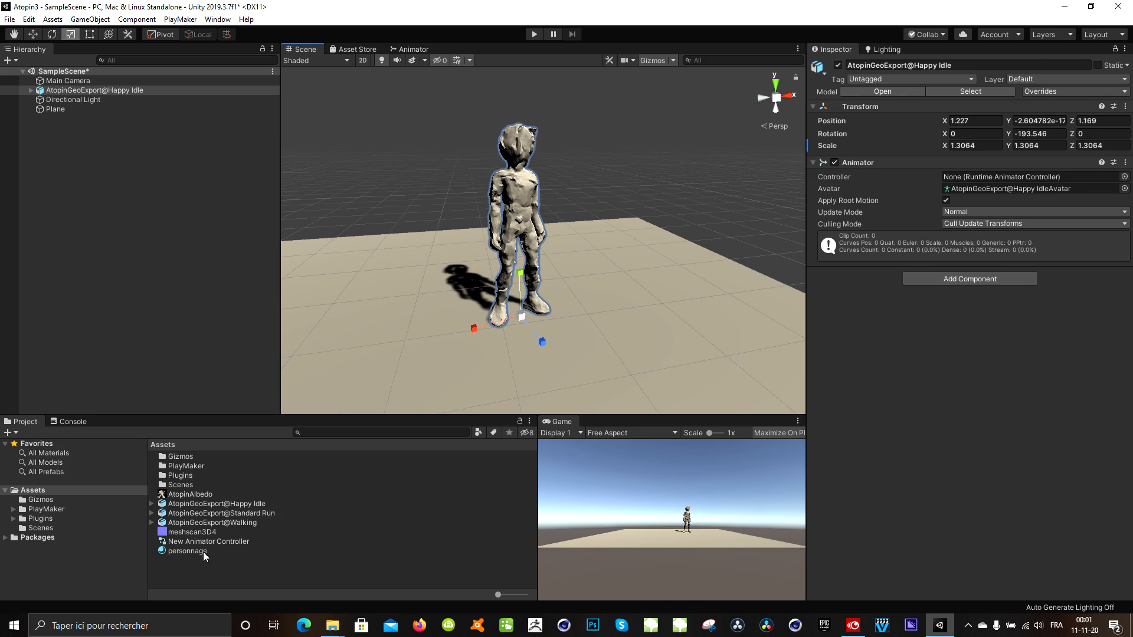
left_click(185, 551)
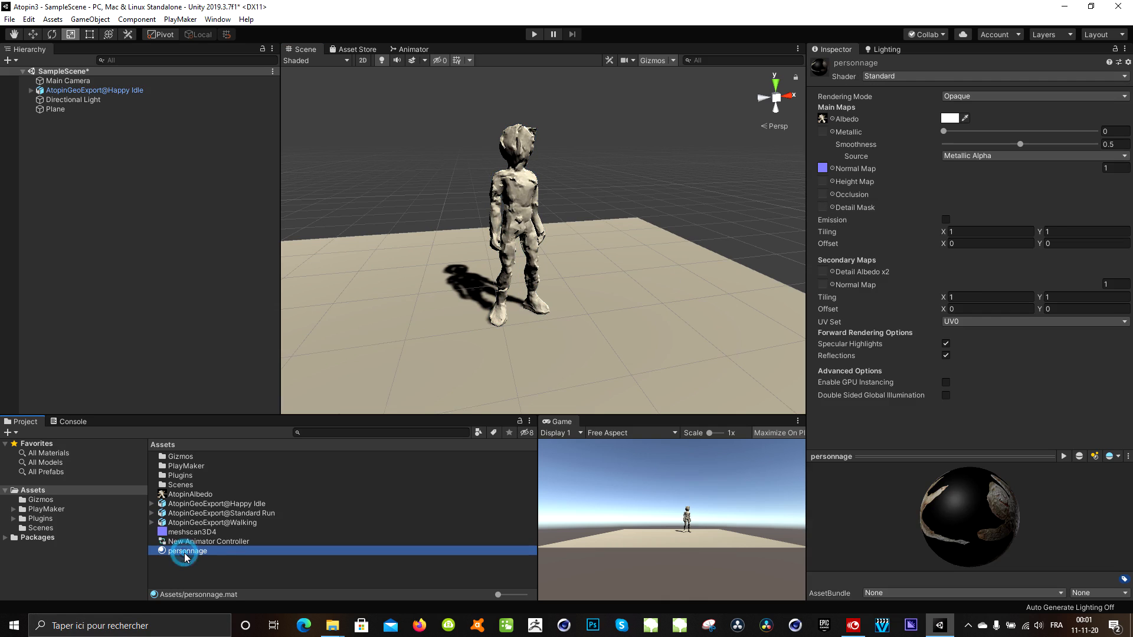
left_click_drag(185, 553, 521, 189)
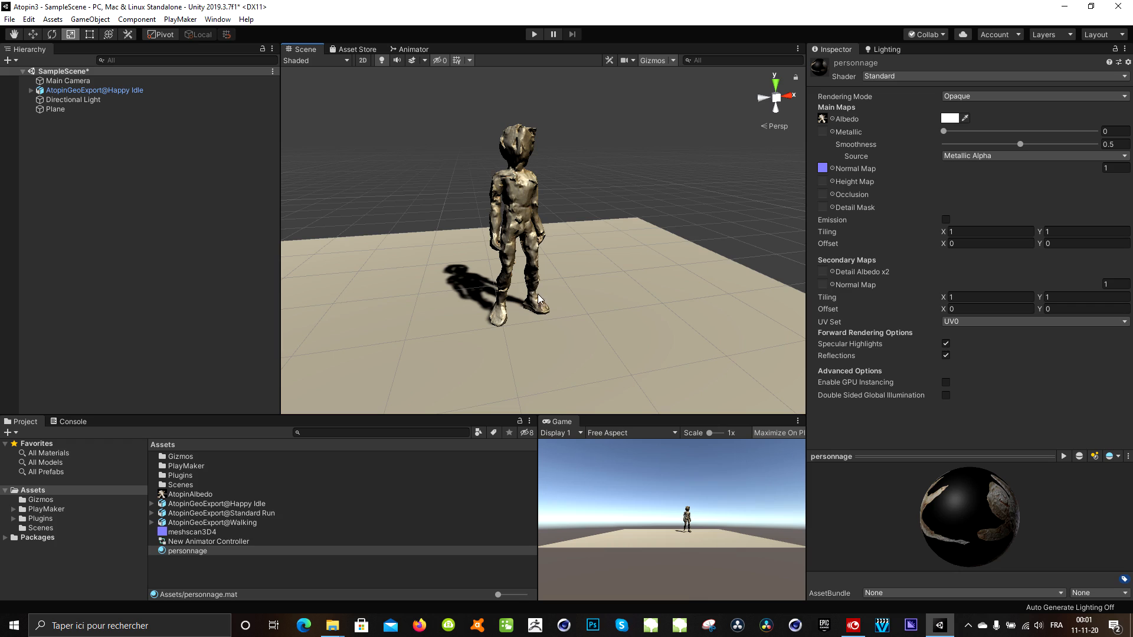
left_click_drag(1020, 144, 921, 159)
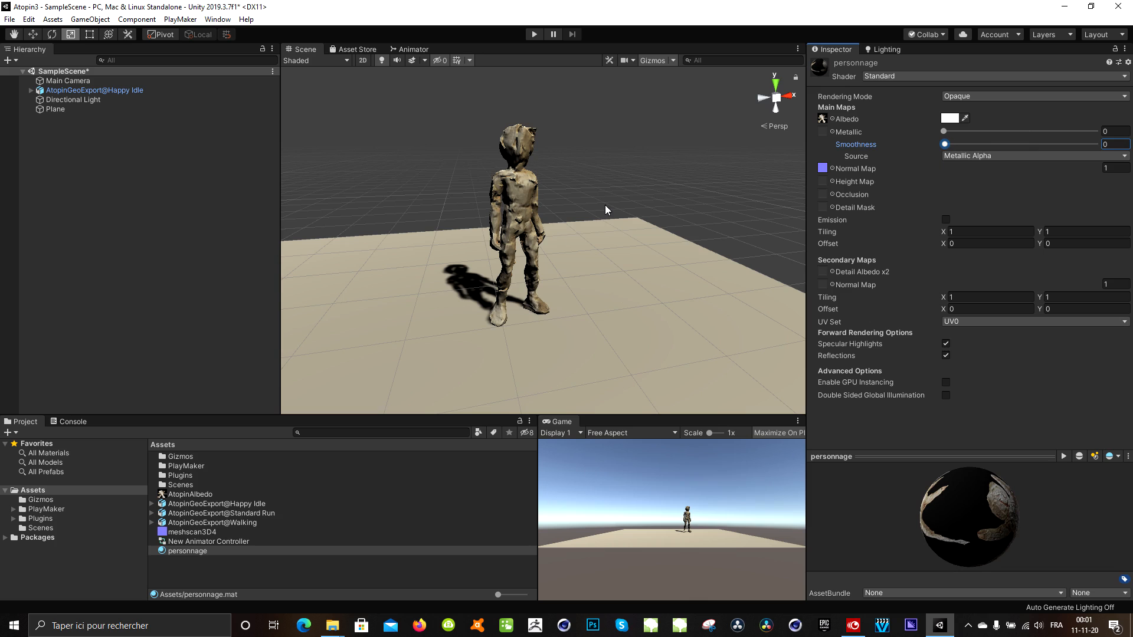
Step: Assign the AtopinAlbedo texture to the personnage material's Detail Albedo x2 map
left_click_drag(637, 172, 518, 213, "alt")
scroll(620, 173, "up", 2)
left_click_drag(682, 152, 586, 264, "alt")
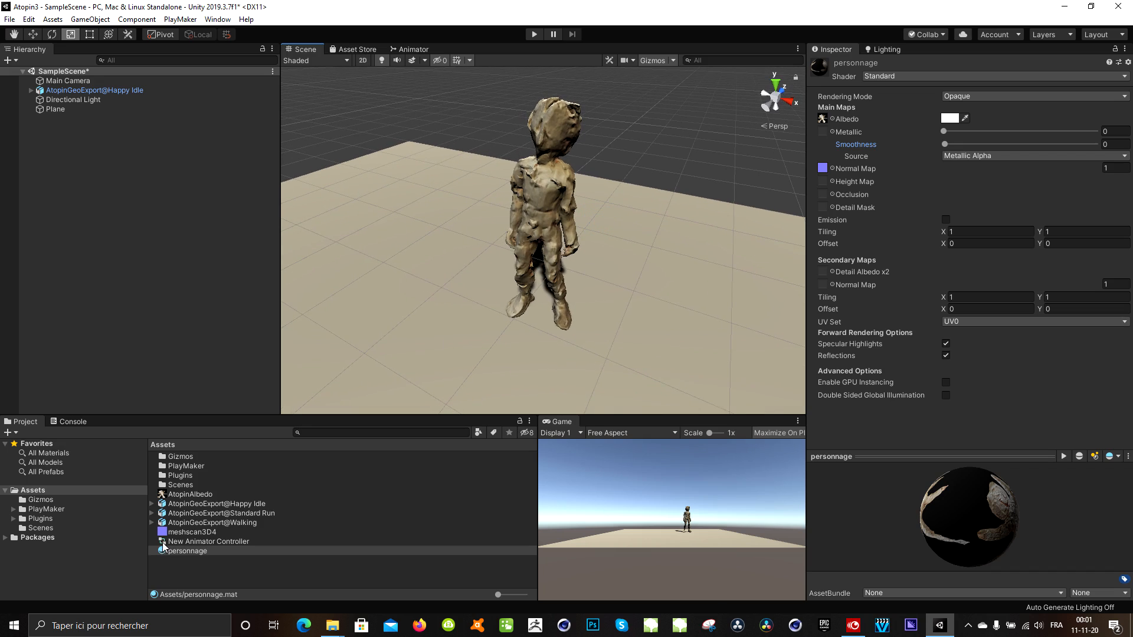
left_click_drag(187, 497, 830, 271)
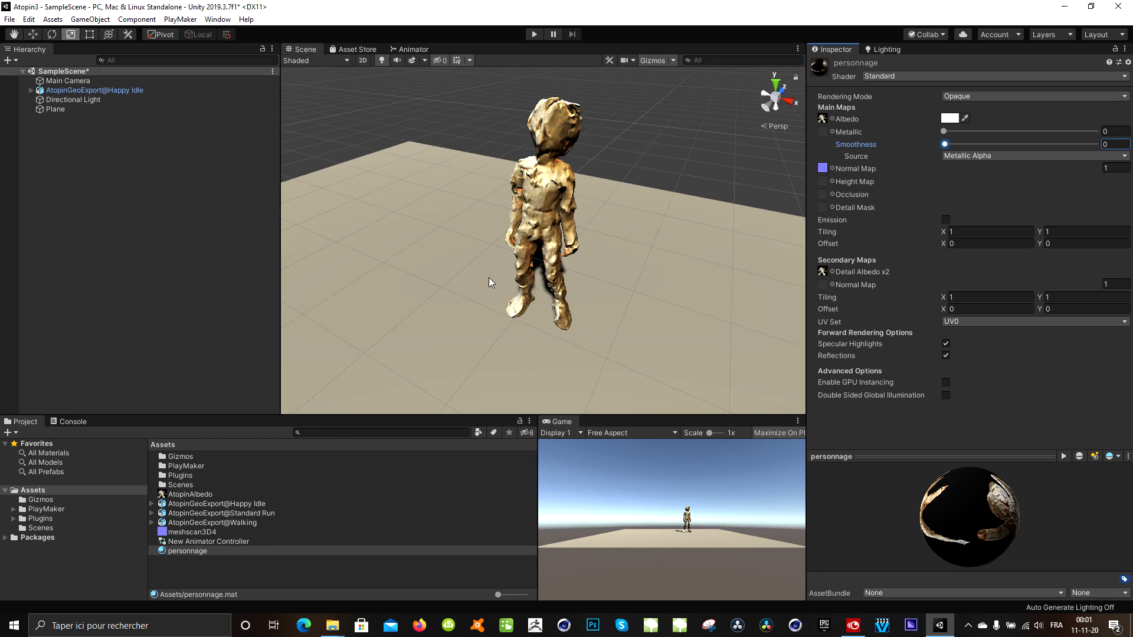
Step: Assign the meshscan3D4 texture as the material's secondary Normal Map and set its strength to 0.01
mouse_move(190, 536)
left_mouse_down()
mouse_move(870, 226)
mouse_move(827, 287)
left_mouse_up()
mouse_move(1095, 281)
left_mouse_down()
mouse_move(1039, 274)
mouse_move(1099, 274)
mouse_move(1061, 274)
mouse_move(1096, 270)
mouse_move(1071, 271)
left_mouse_up()
scroll(554, 166, "up", 3)
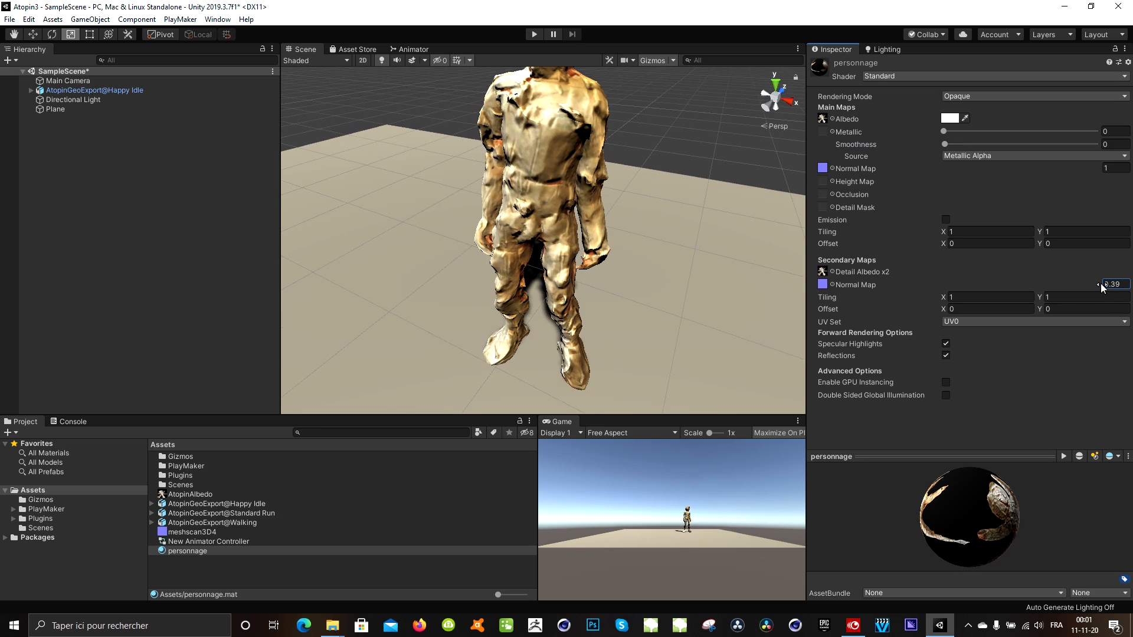
mouse_move(1101, 284)
left_mouse_down()
mouse_move(1118, 283)
mouse_move(1078, 271)
mouse_move(1096, 280)
left_mouse_up()
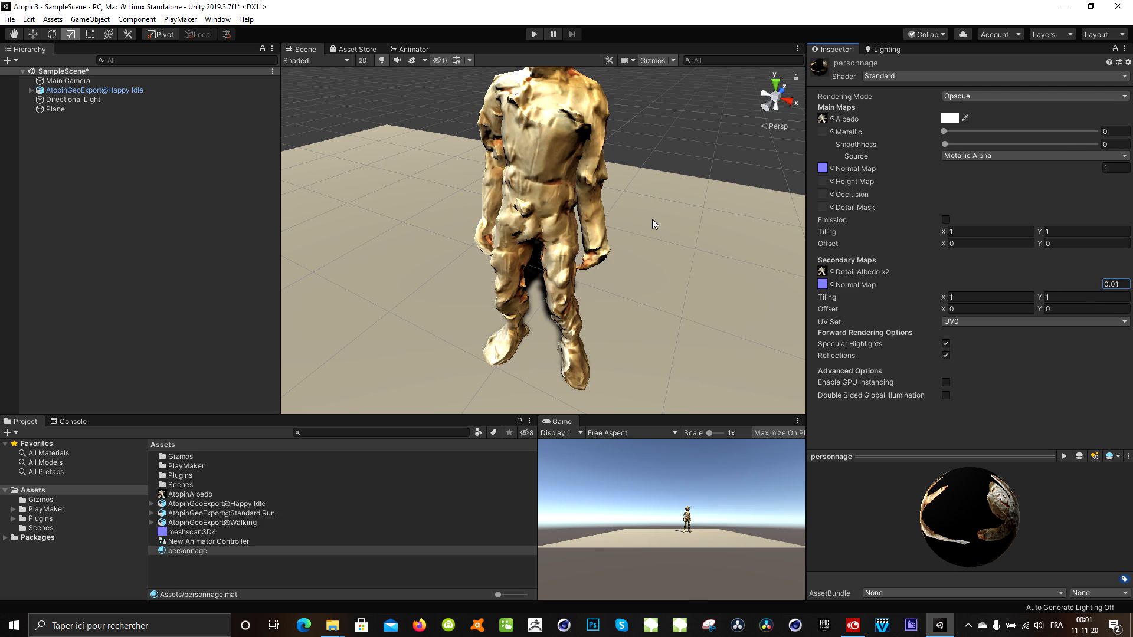
Step: Set the Normals import option of the AtopinGeoExport@Happy Idle model to None and apply the import settings
scroll(654, 220, "down", 5)
middle_click_drag(661, 221, 652, 248)
left_click_drag(617, 253, 576, 236, "alt")
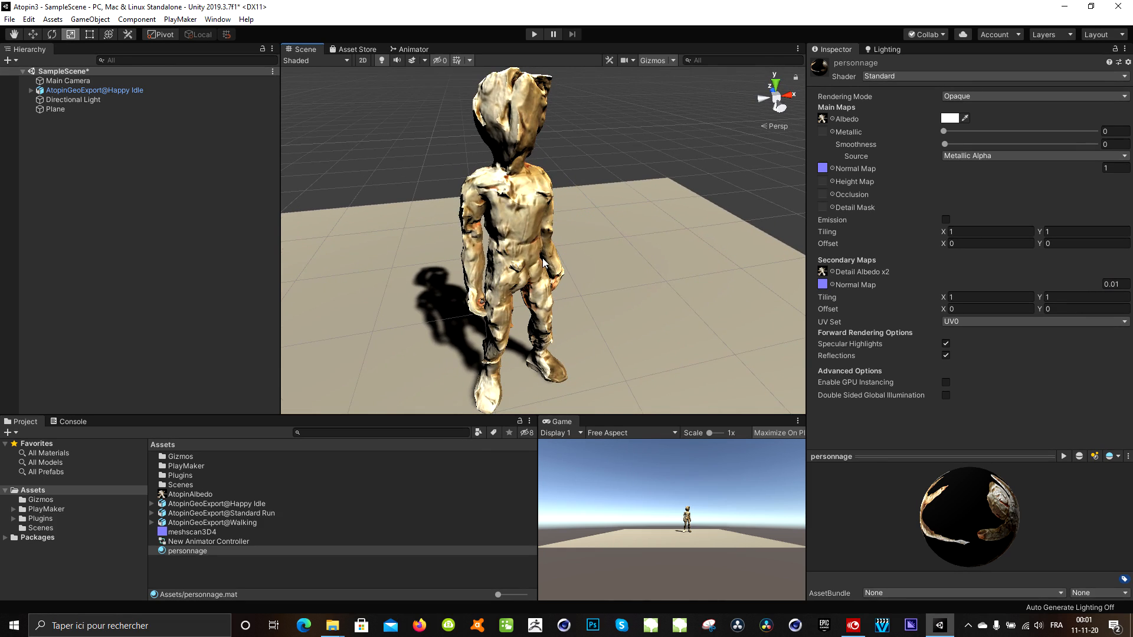
left_click(194, 505)
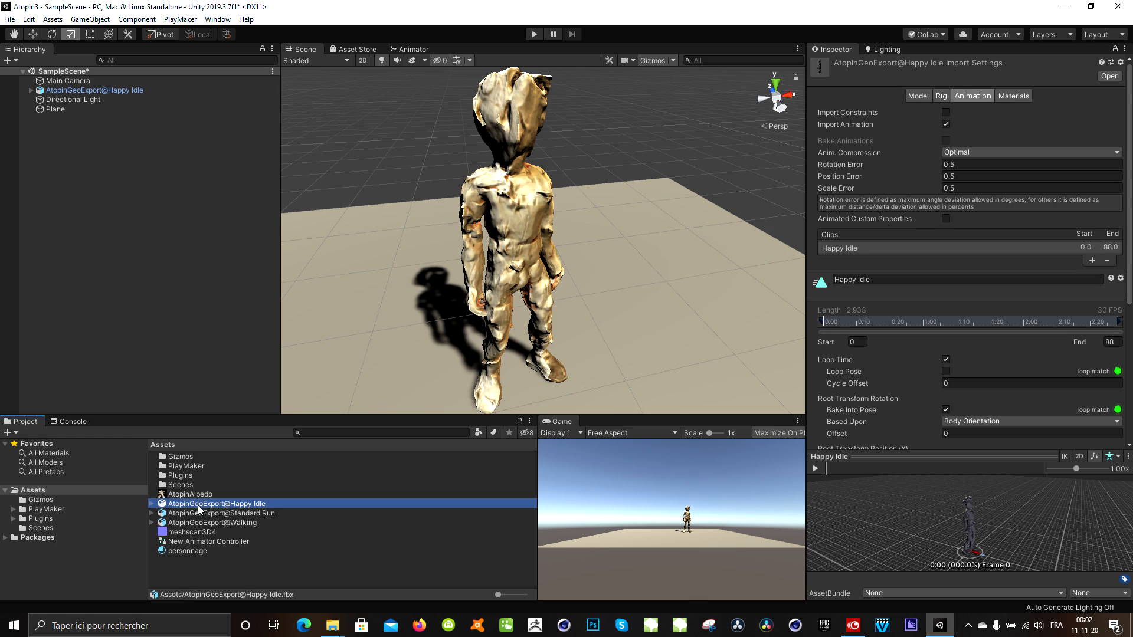
left_click(918, 96)
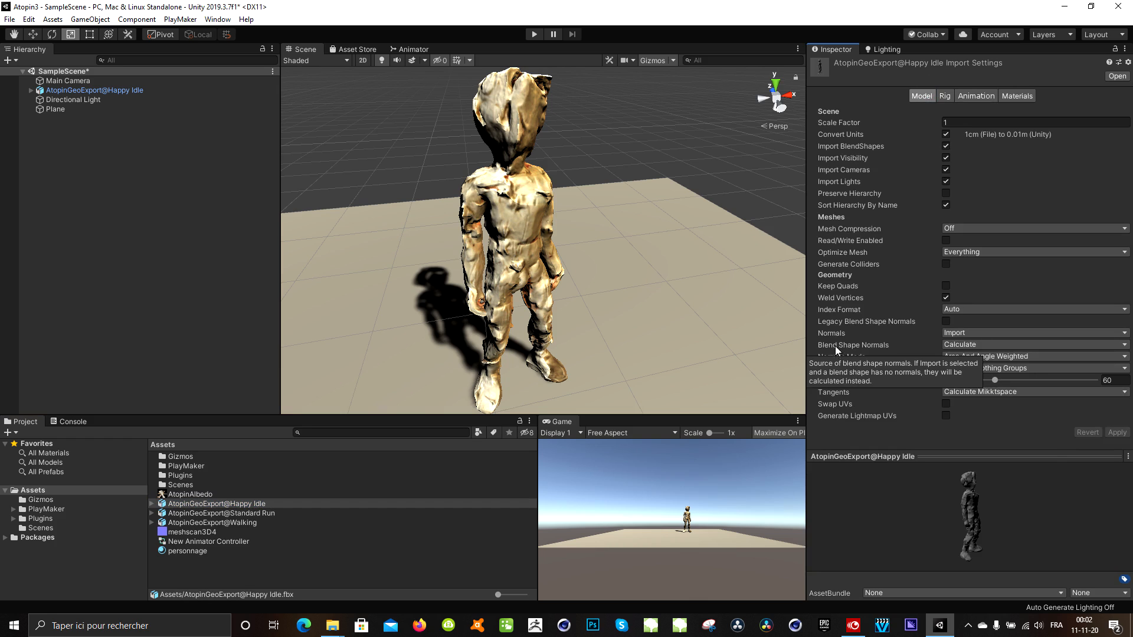
left_click(960, 335)
left_click(972, 371)
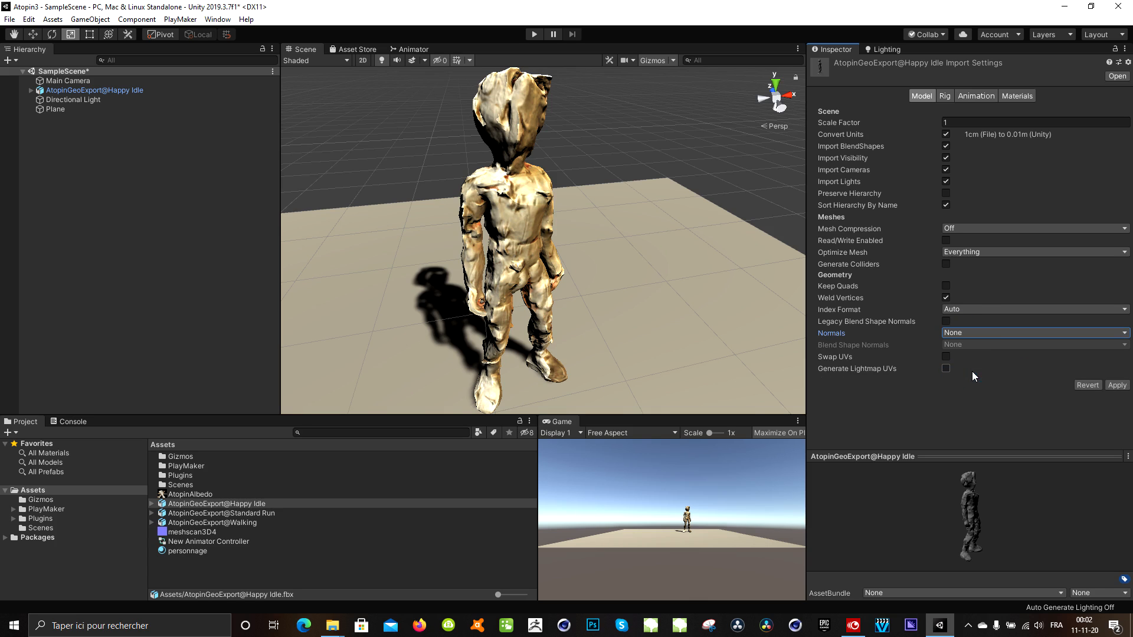
left_click(1119, 386)
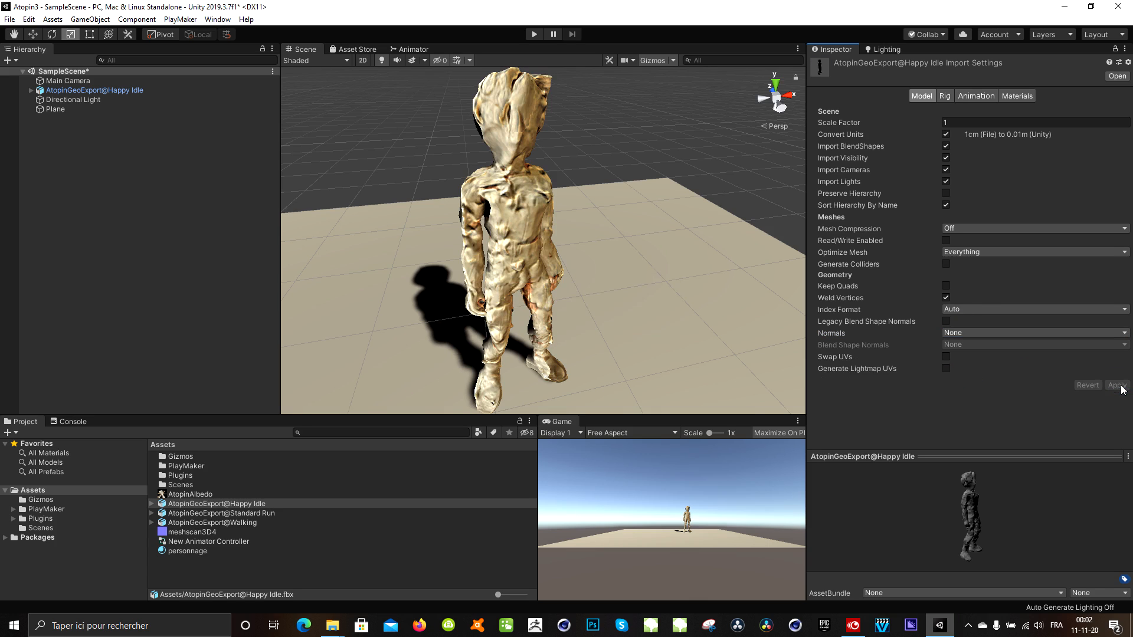
Step: Examine the reimported character's shading and shadow from the front and the sides
left_click_drag(637, 304, 605, 266, "alt")
middle_click_drag(625, 248, 626, 242)
left_click_drag(626, 242, 444, 213, "alt")
right_click_drag(446, 213, 672, 233, "alt")
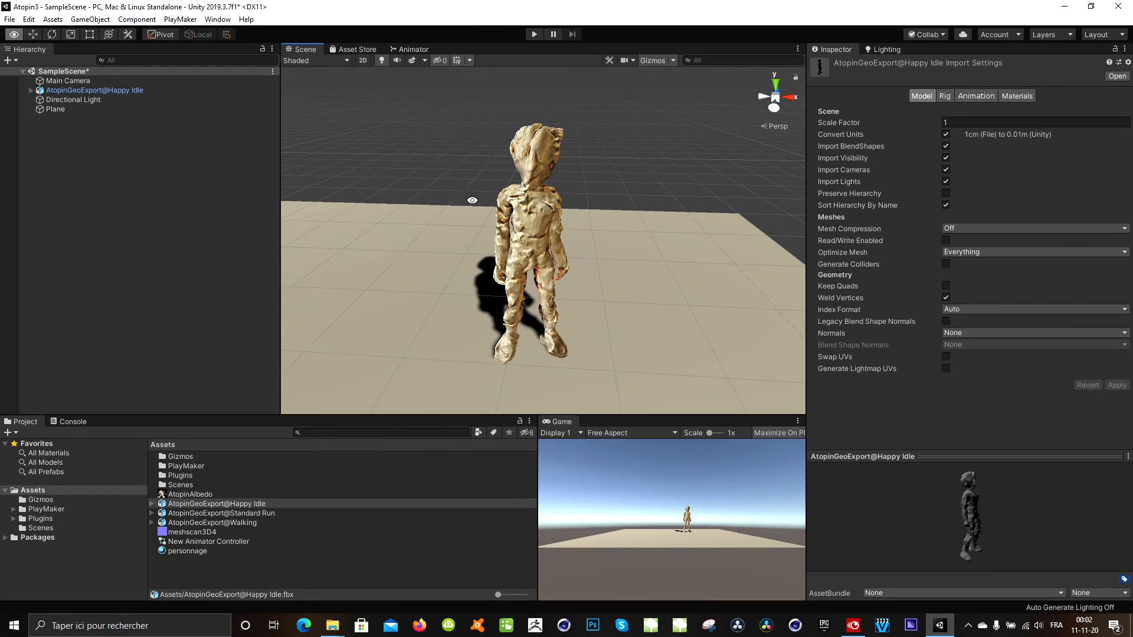
left_click_drag(468, 199, 506, 228, "alt")
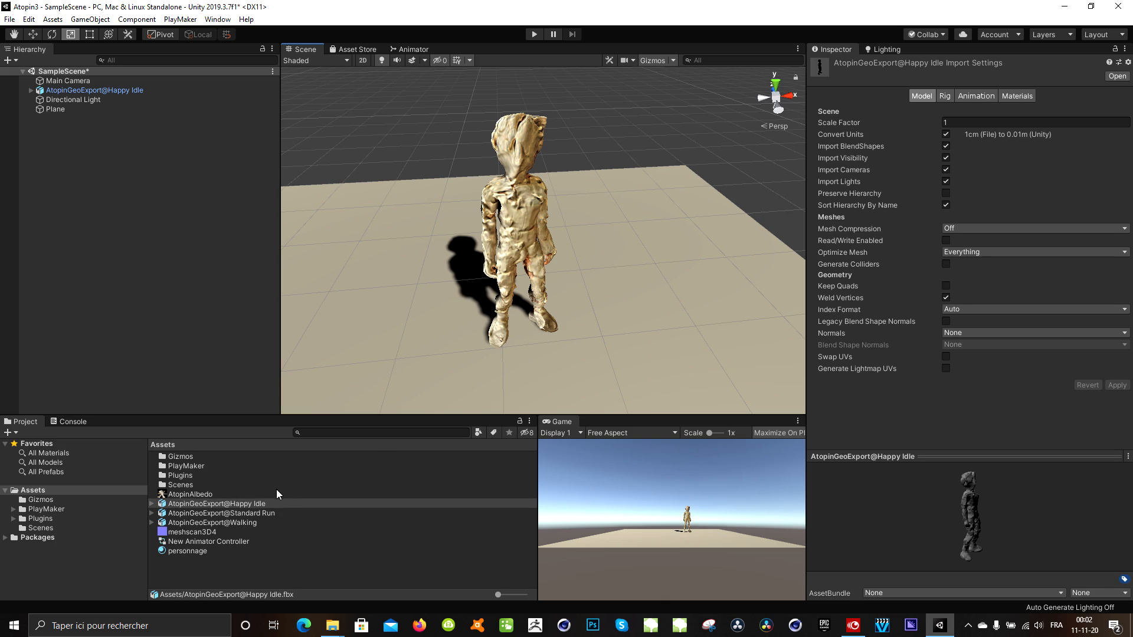
right_click_drag(587, 242, 596, 247, "alt")
left_click_drag(490, 281, 575, 283, "alt")
left_click_drag(416, 287, 527, 317, "alt")
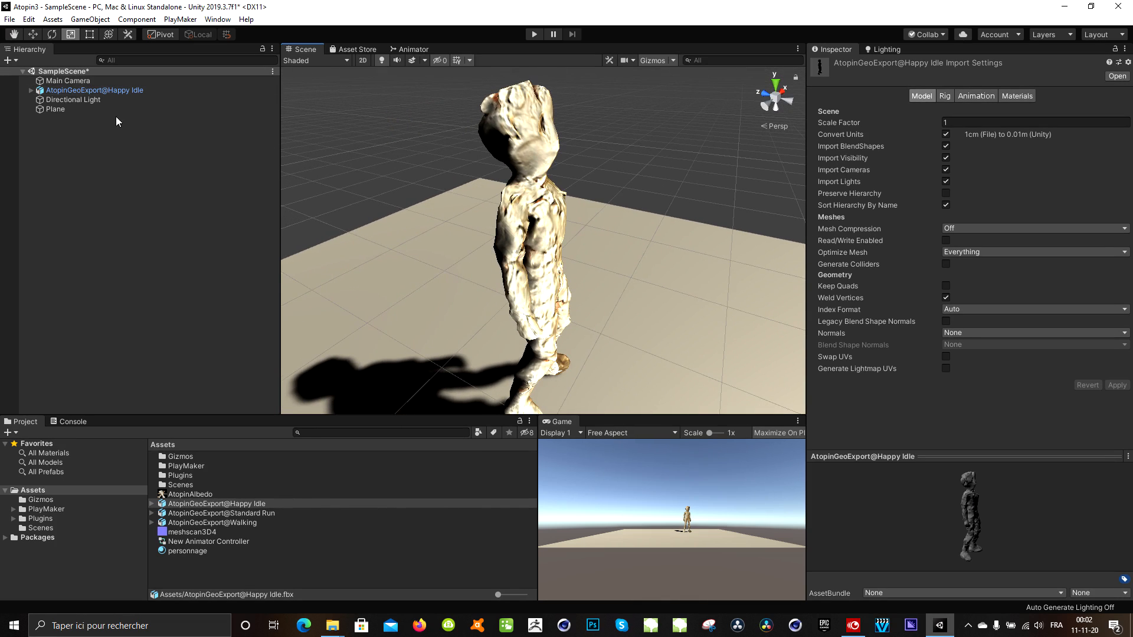
Step: Reduce the Directional Light's realtime shadow strength to about 0.548 and save the scene
left_click(84, 99)
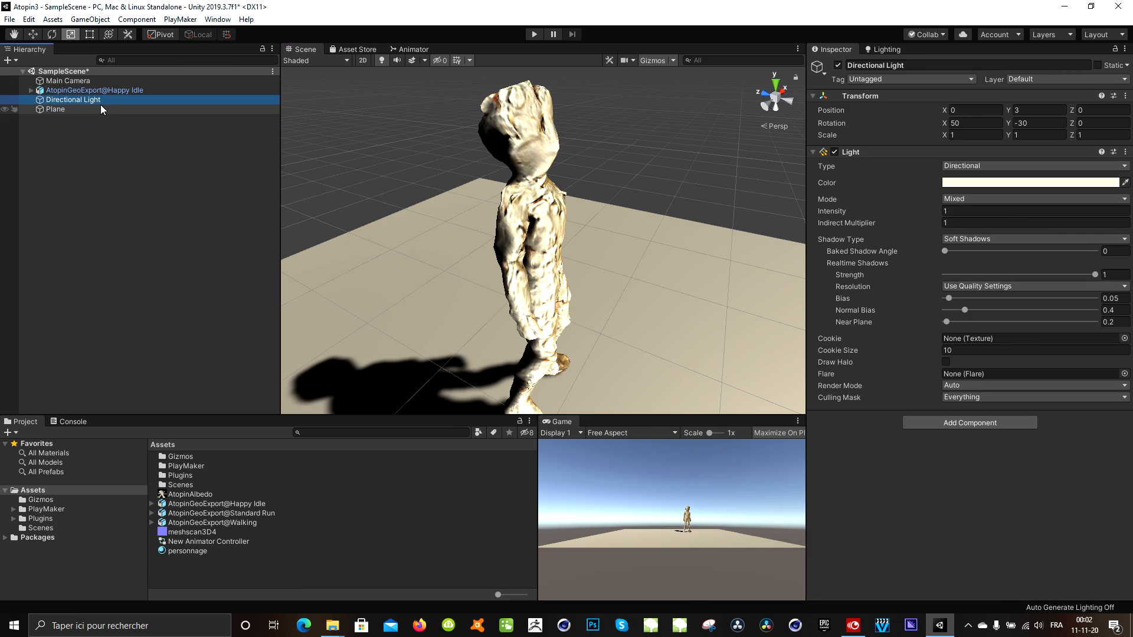
left_click_drag(1095, 274, 1027, 275)
left_click_drag(488, 215, 692, 170, "alt")
right_click_drag(679, 184, 540, 166, "alt")
left_click_drag(543, 171, 716, 255, "alt")
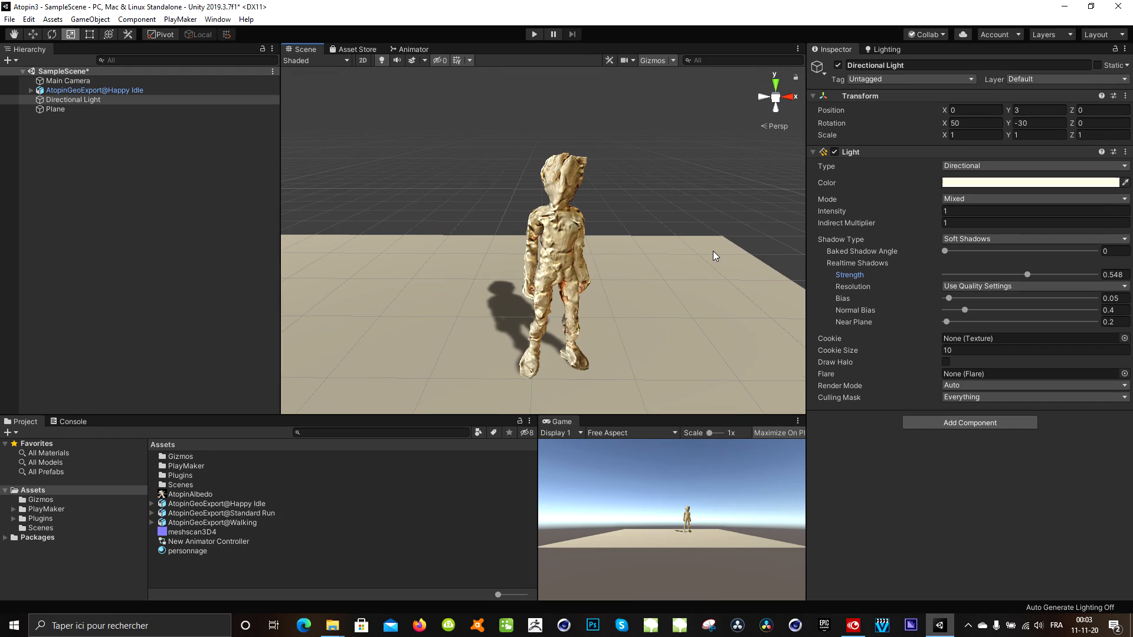
left_click(10, 19)
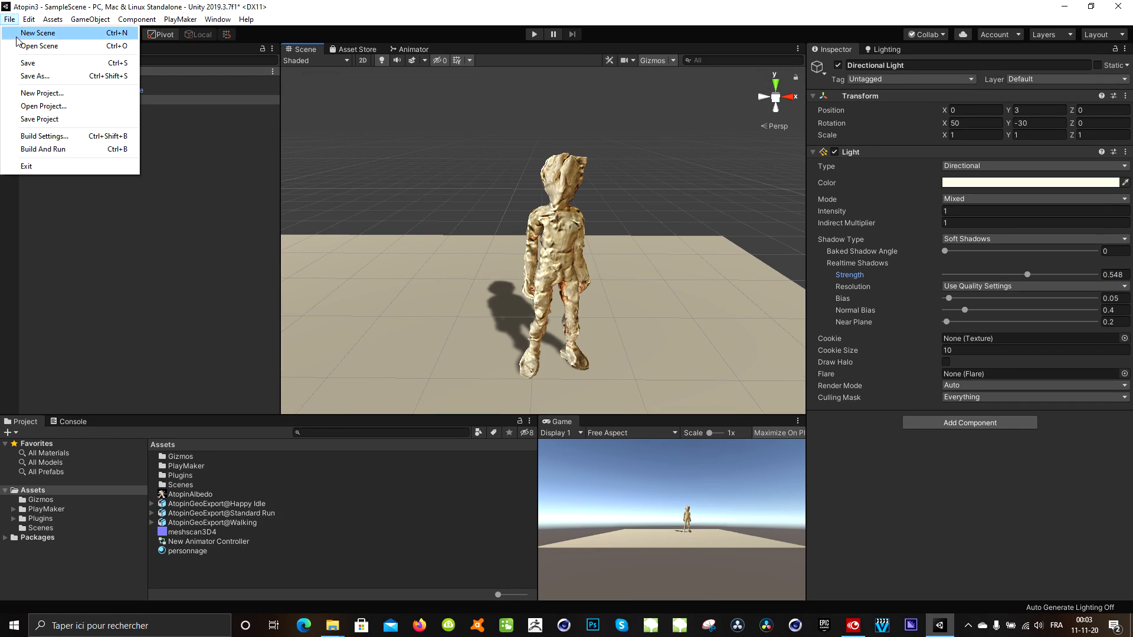
left_click(28, 62)
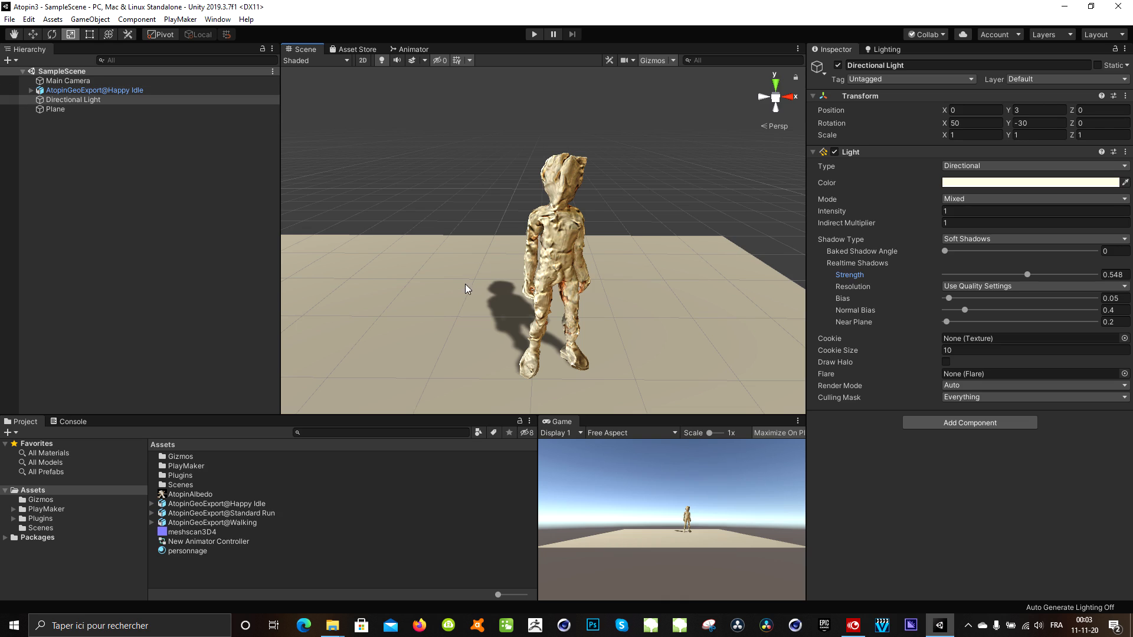
Step: Inspect the textured character with its softened shadow close up and from several angles
key("q")
left_click_drag(498, 159, 502, 218)
right_click_drag(458, 147, 635, 164, "alt")
left_click_drag(625, 160, 597, 148, "alt")
right_click_drag(596, 132, 645, 141, "alt")
middle_click_drag(645, 141, 643, 165, "alt")
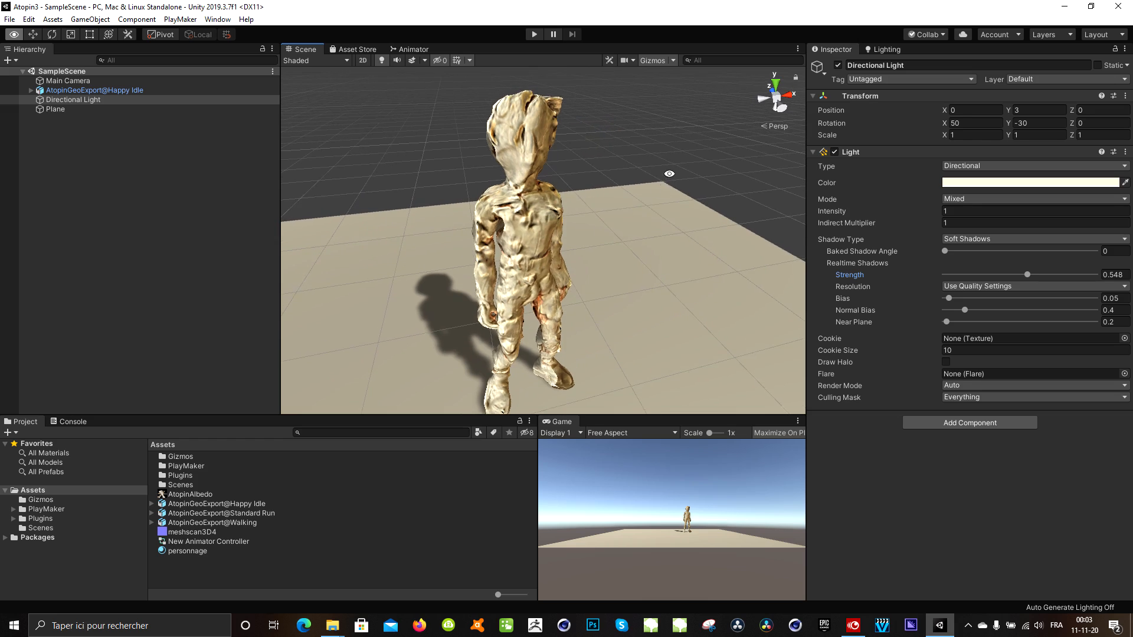
right_click_drag(669, 174, 614, 144, "alt")
left_click_drag(611, 148, 596, 136, "alt")
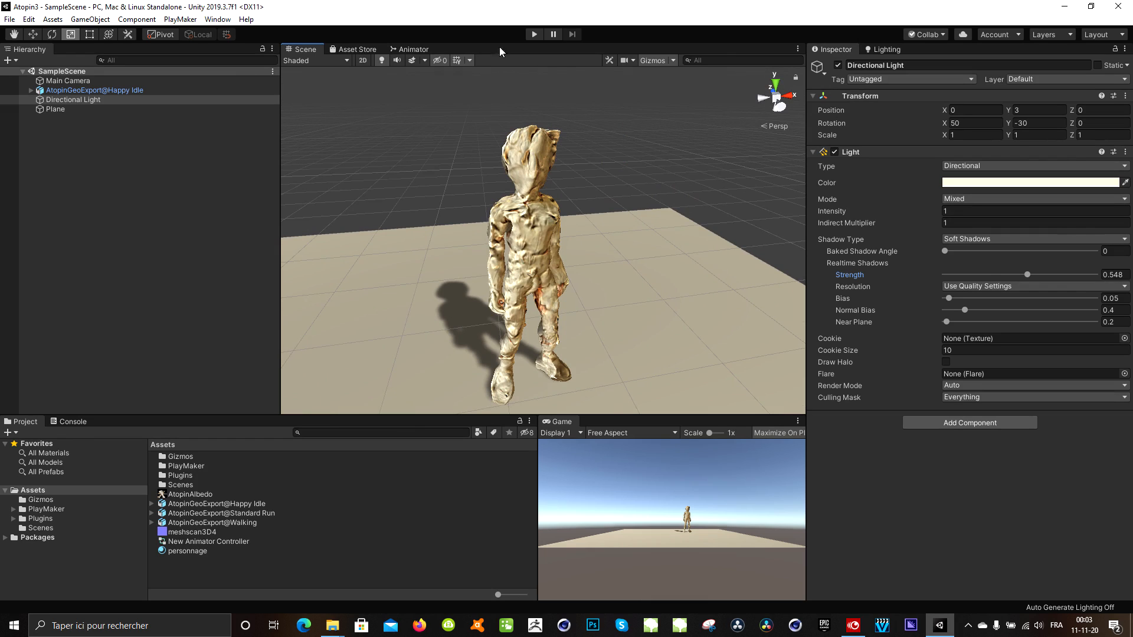
left_click(412, 51)
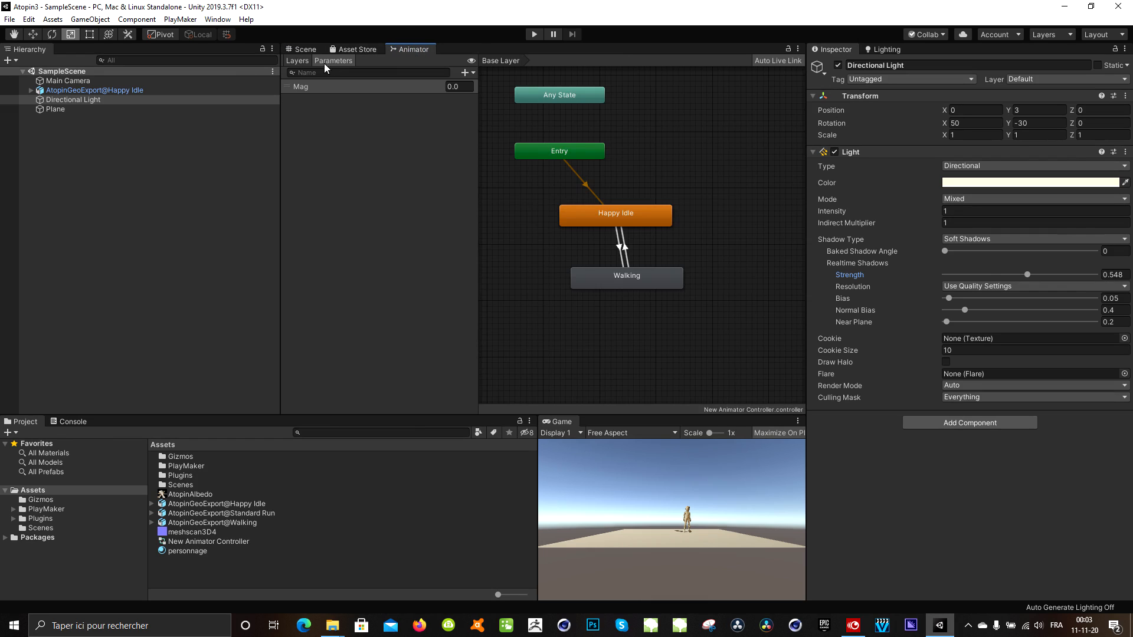
left_click(302, 51)
middle_click_drag(405, 158, 402, 139)
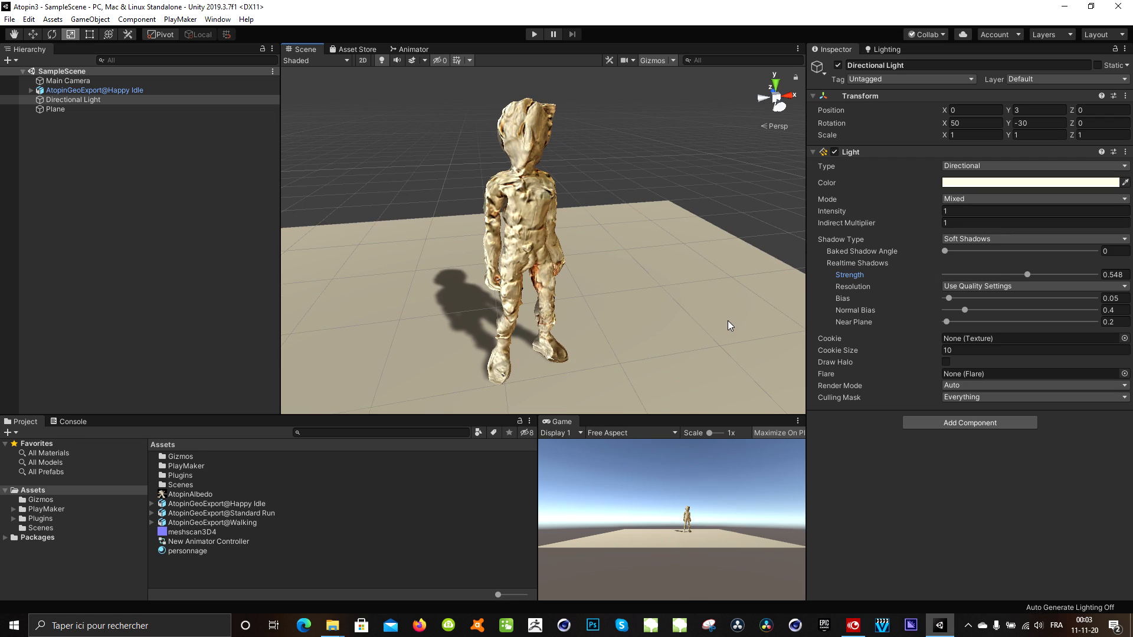
left_click(70, 90)
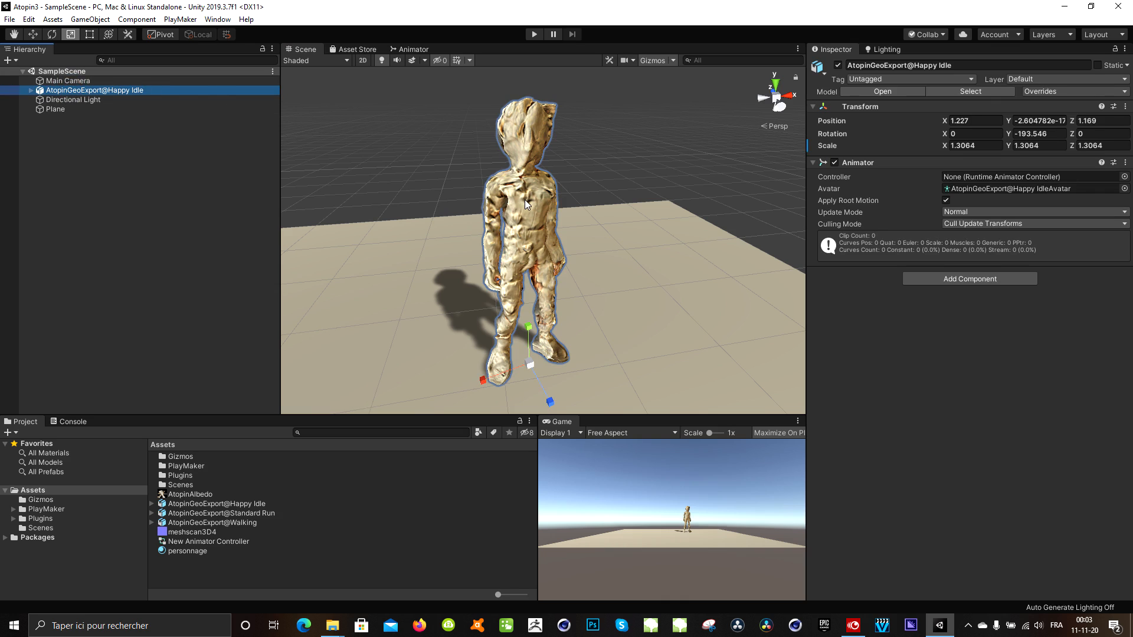
left_click(989, 279)
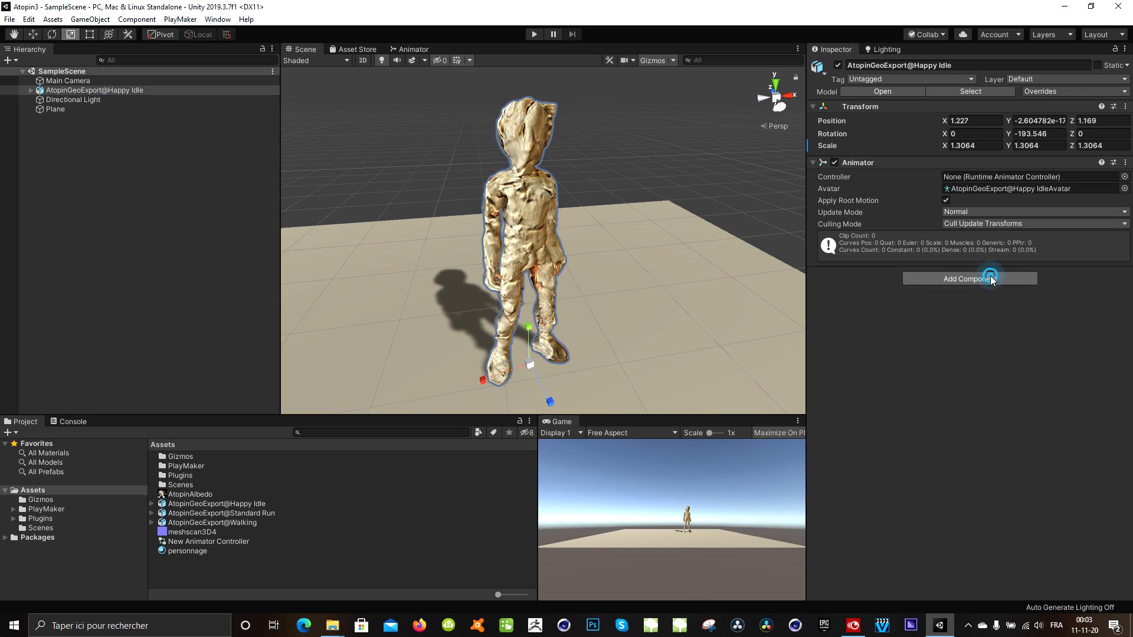
left_click(876, 309)
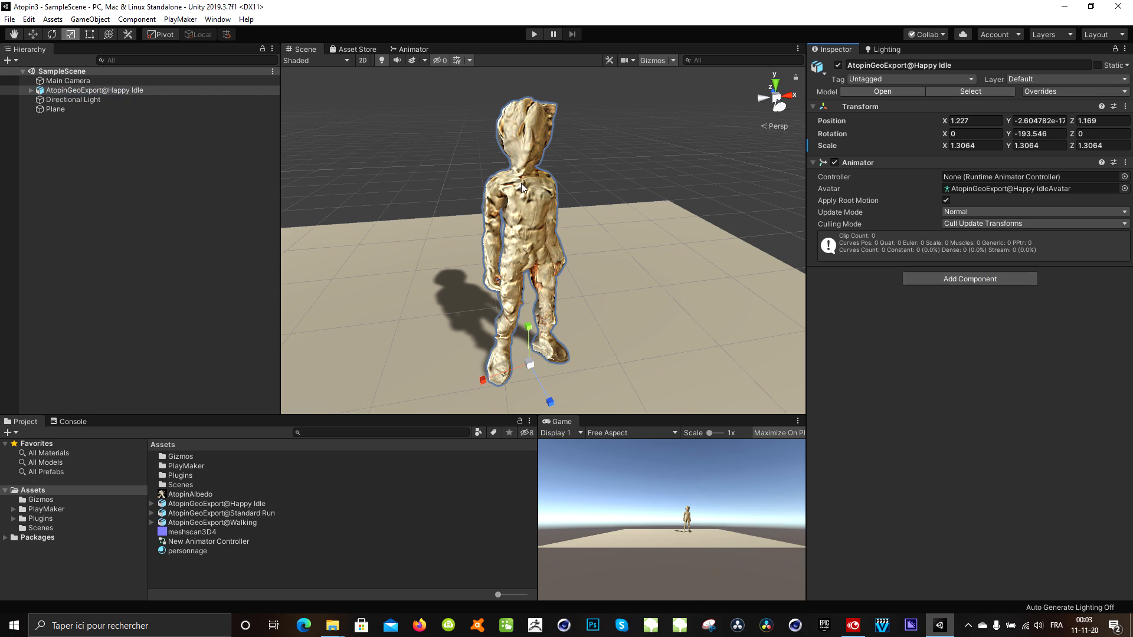
Step: Show the animator state graph and enlarge the Game view in width and height
left_click(416, 50)
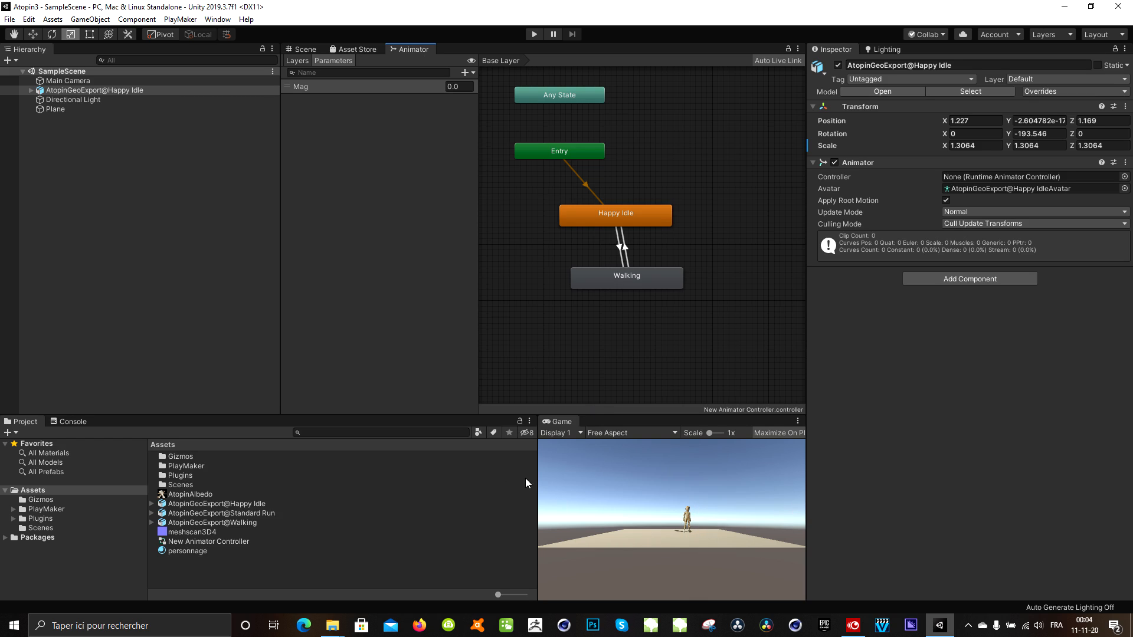
left_click_drag(535, 486, 458, 472)
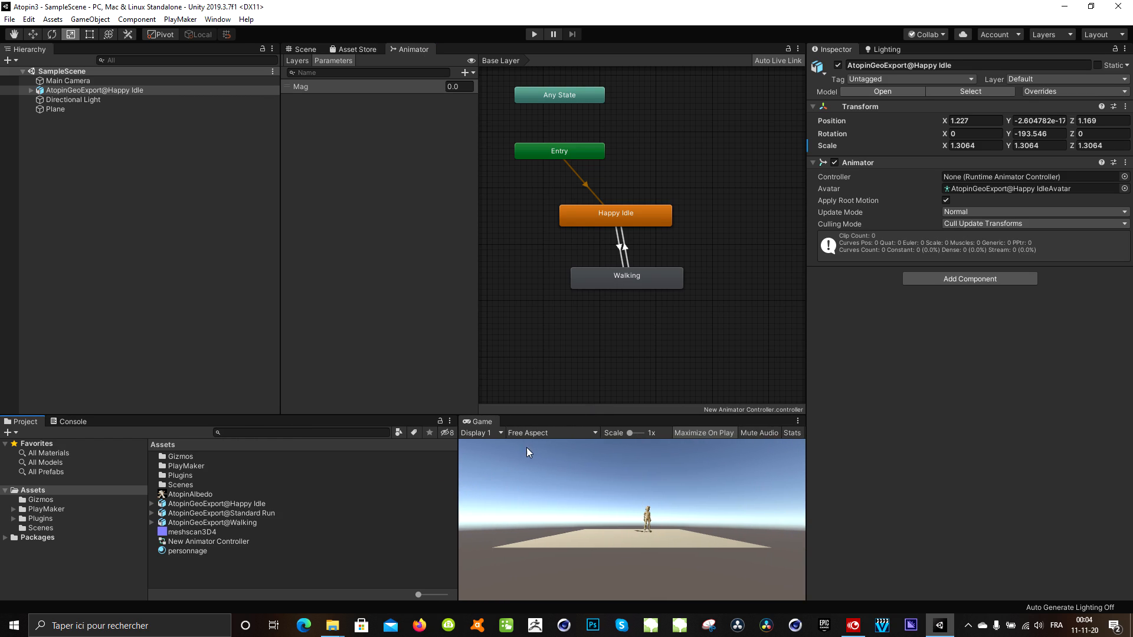
left_click_drag(545, 415, 566, 344)
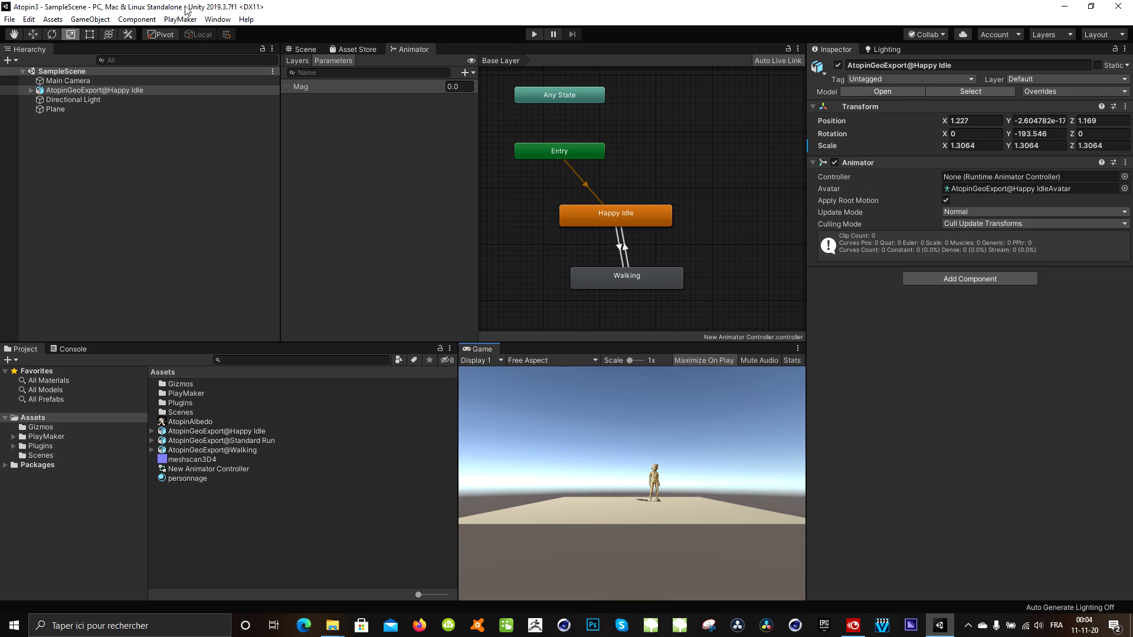
Step: Review the scene's objects one by one: camera, character, directional light and plane
left_click(73, 90)
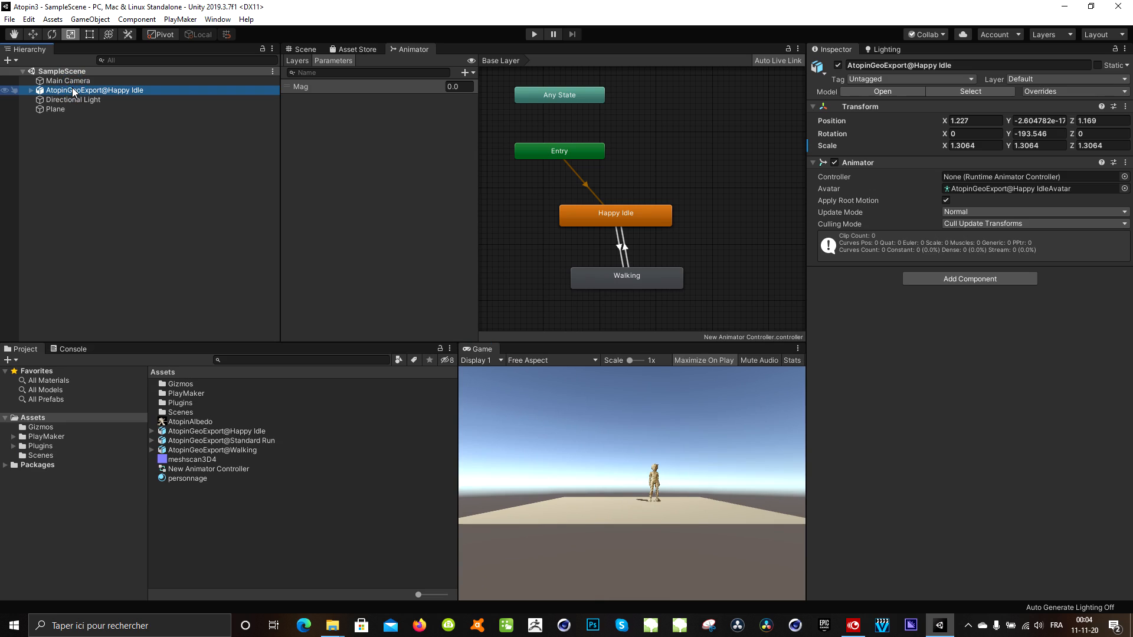
left_click(71, 80)
left_click(74, 91)
left_click(85, 104)
left_click(64, 109)
left_click(66, 101)
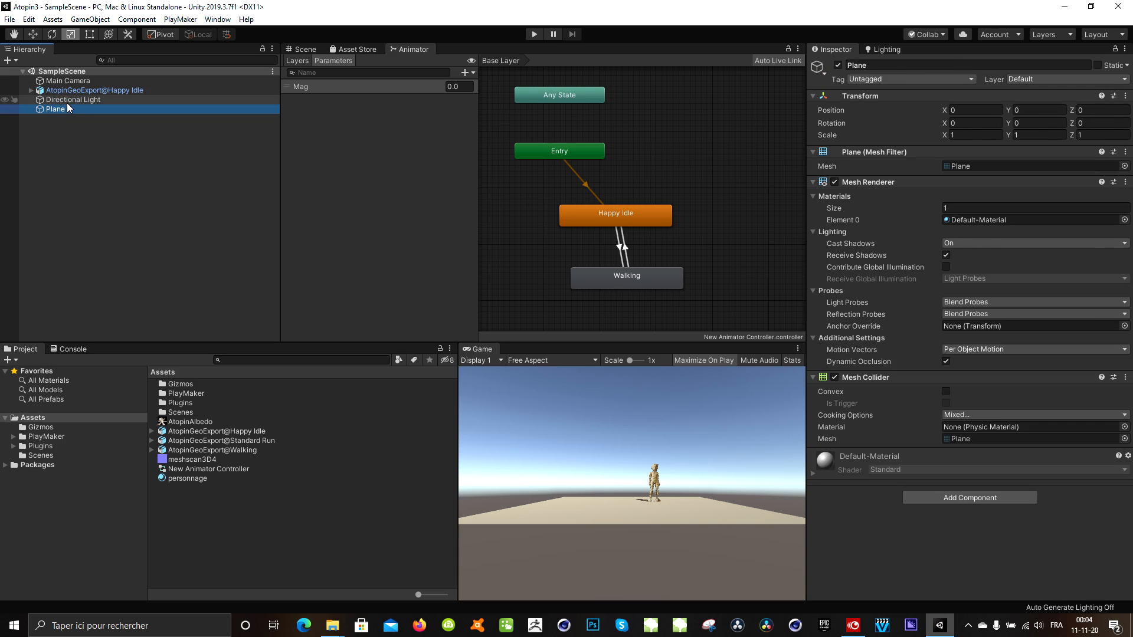
left_click(69, 90)
left_click(67, 72)
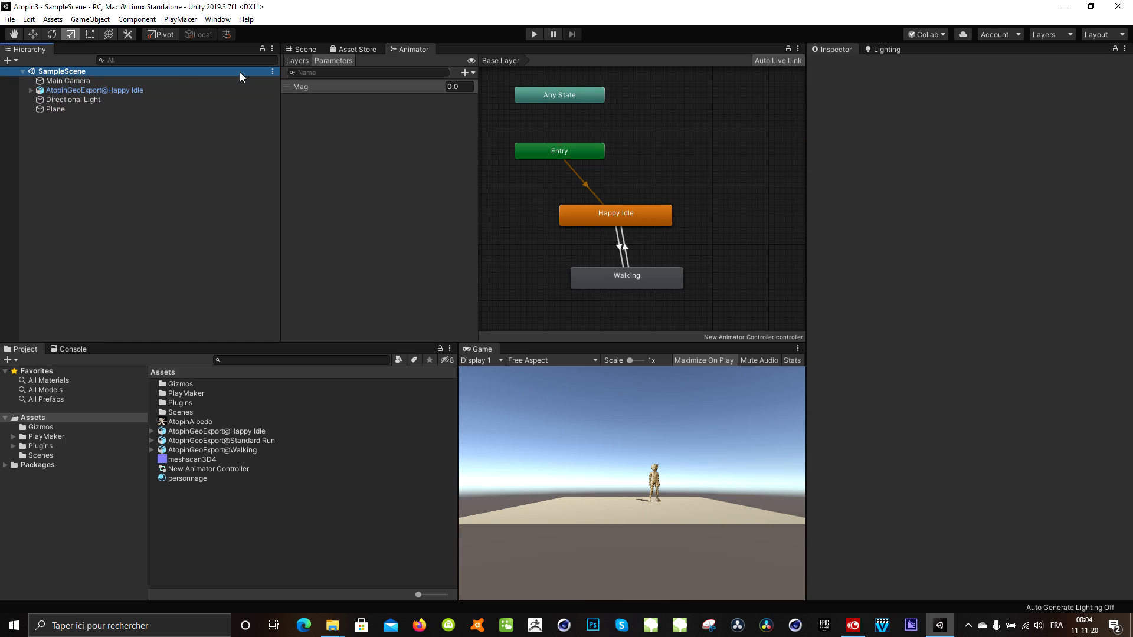
Step: Assign New Animator Controller as the controller of the character's Animator component
left_click(82, 89)
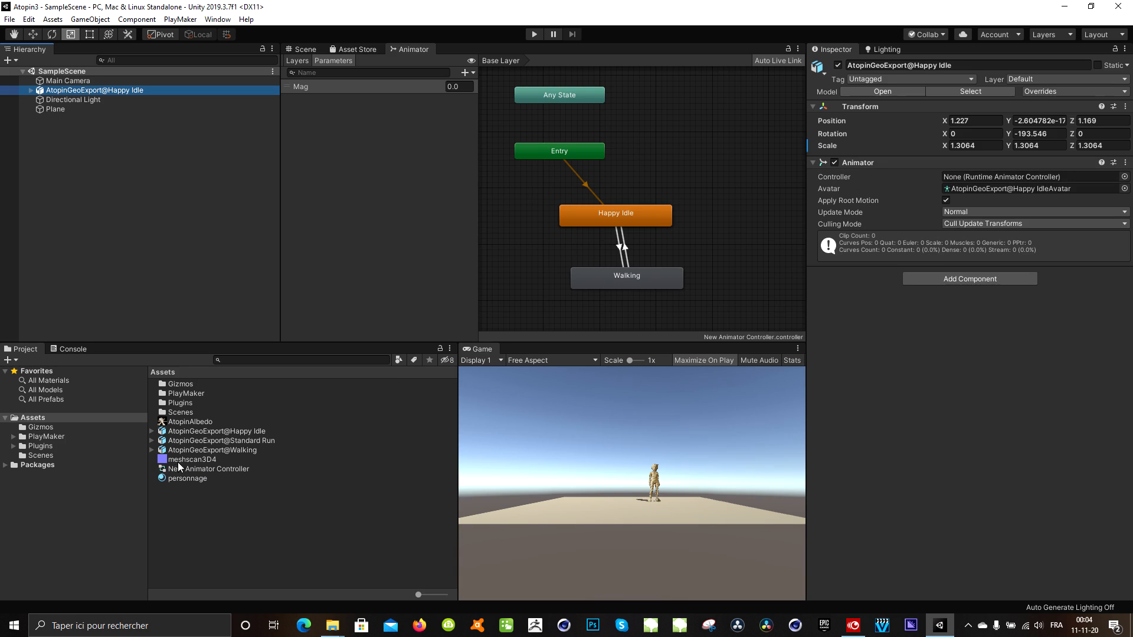
left_click_drag(180, 469, 961, 176)
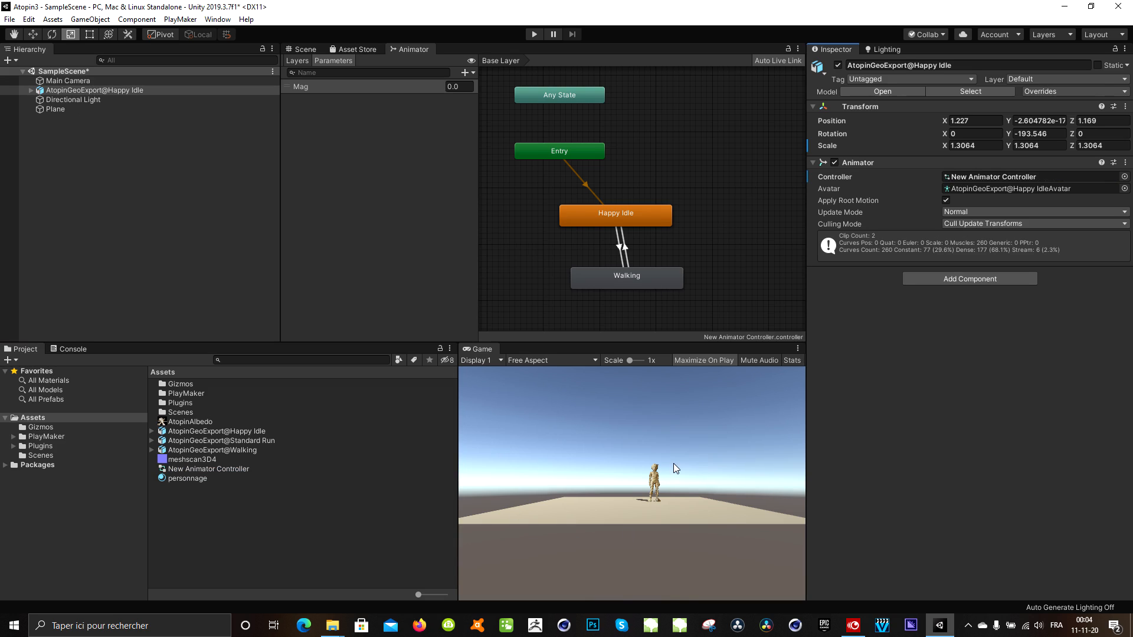
Step: Enlarge the Game view further and preview the character's idle animation in a maximized play test
left_click(620, 340)
left_click_drag(611, 343, 609, 280)
left_click_drag(804, 362, 897, 361)
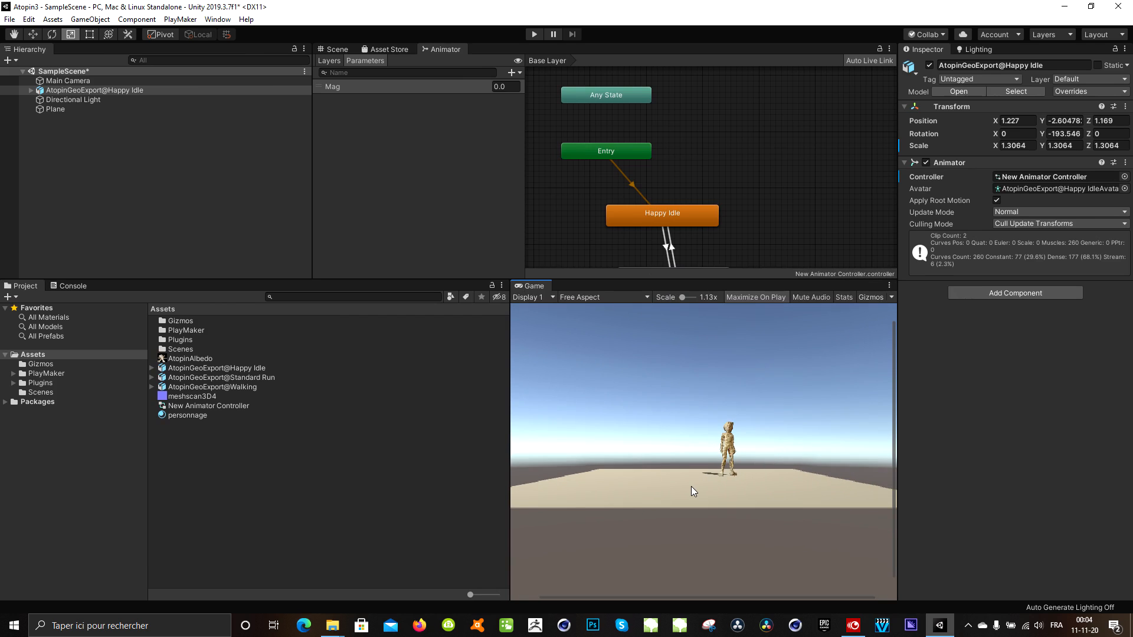
left_click(534, 36)
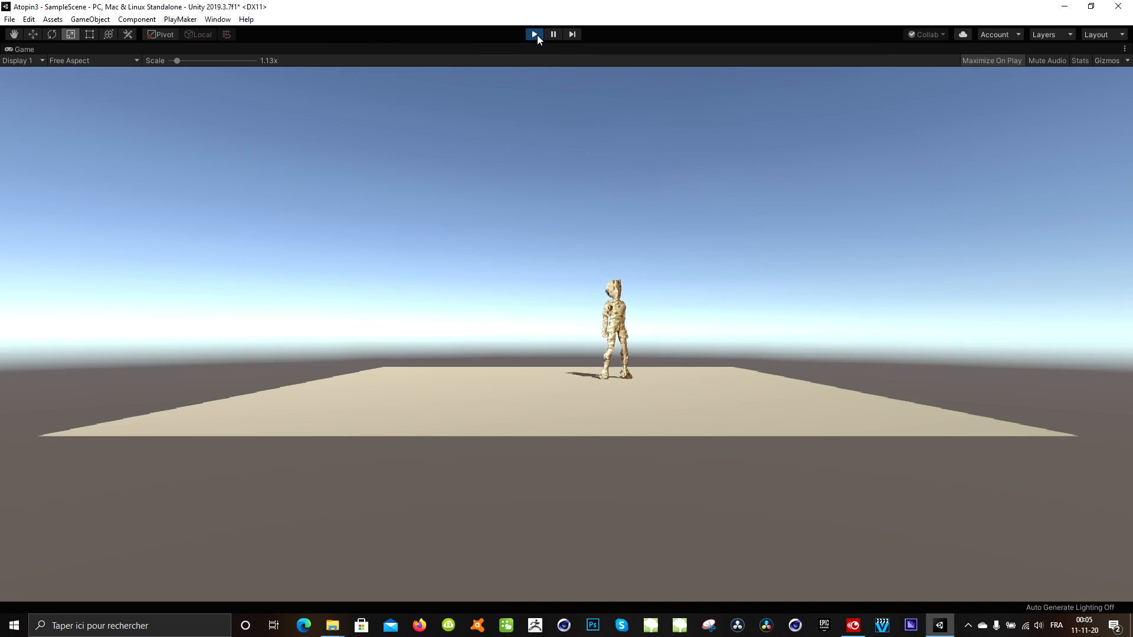
left_click(535, 35)
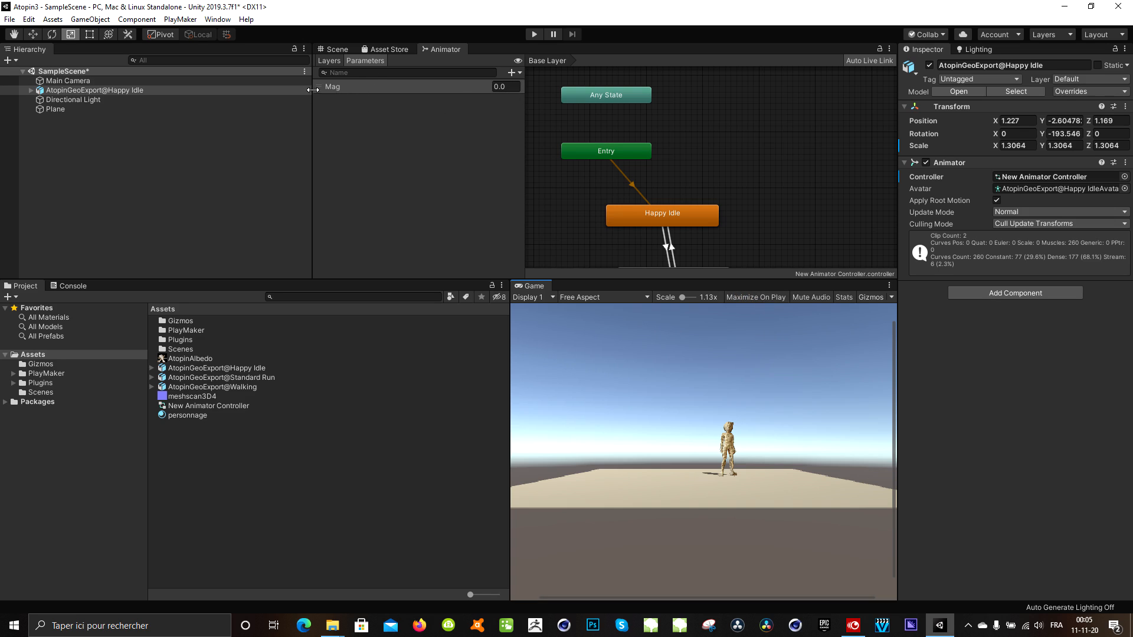
Step: With Maximize On Play off, play-test the transitions by setting Mag to 1 and back to 0, and save the scene after stopping
left_click(534, 34)
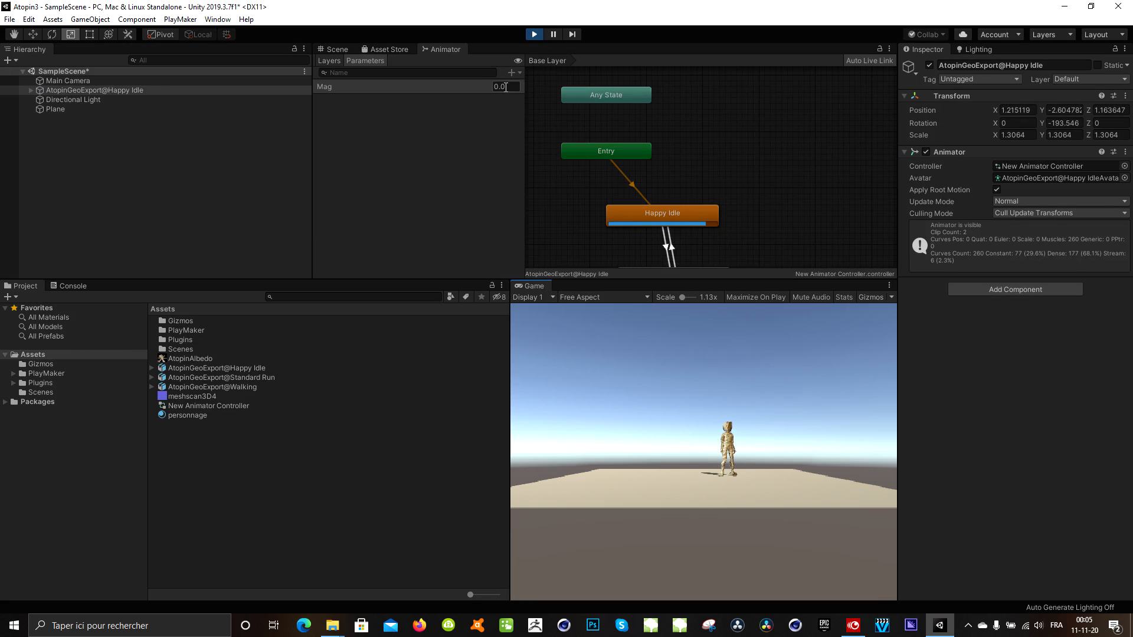
left_click(501, 87)
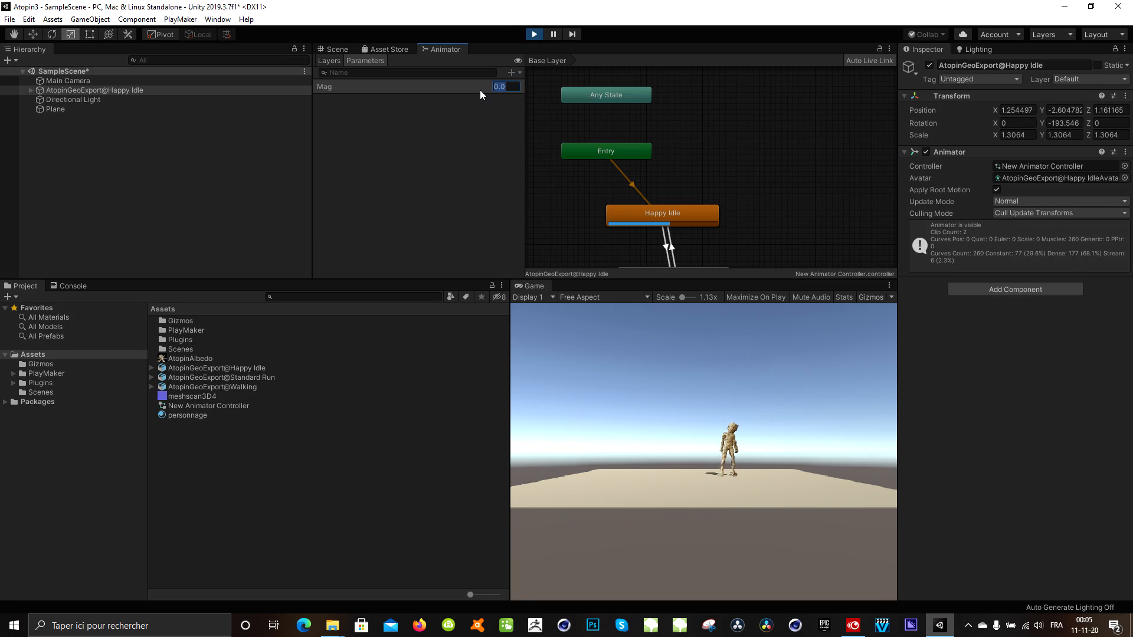
type("1")
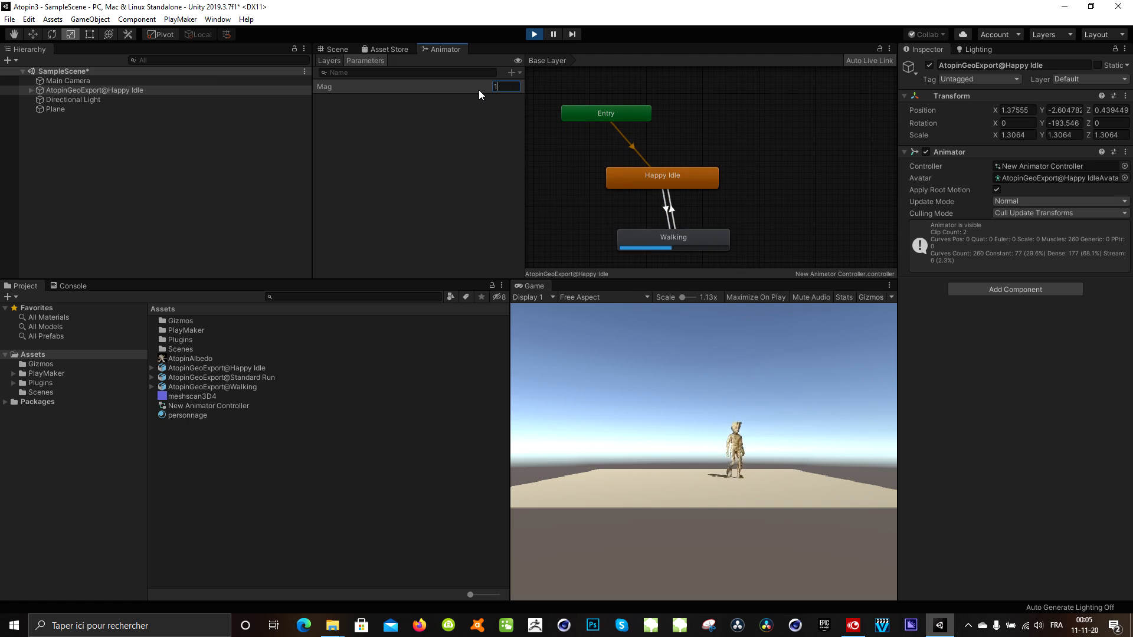
left_click(492, 88)
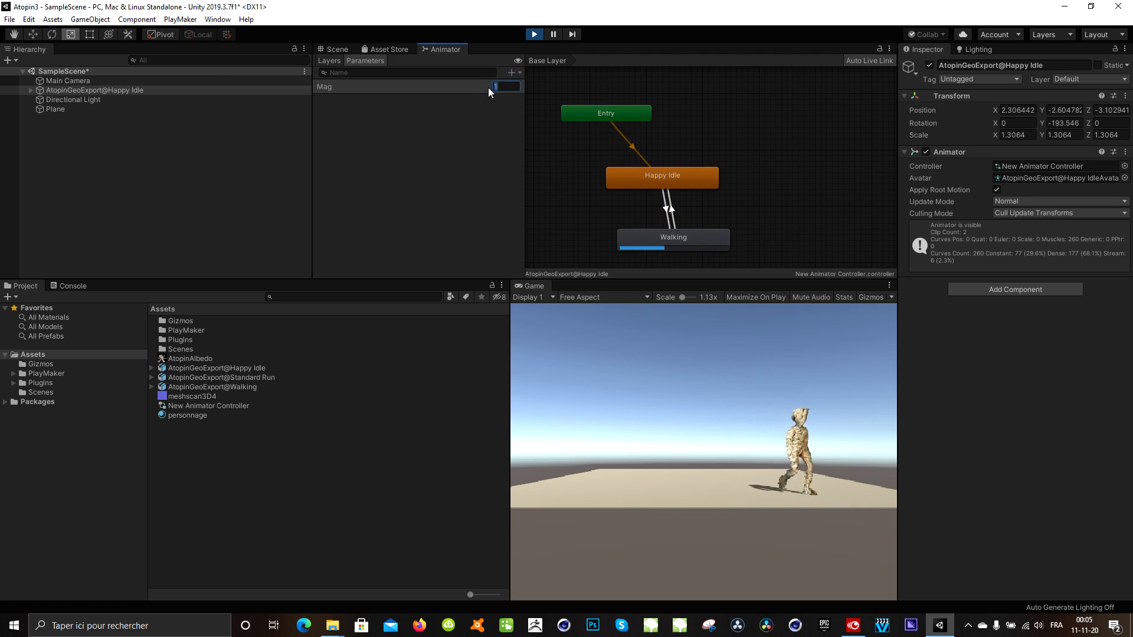
type("0")
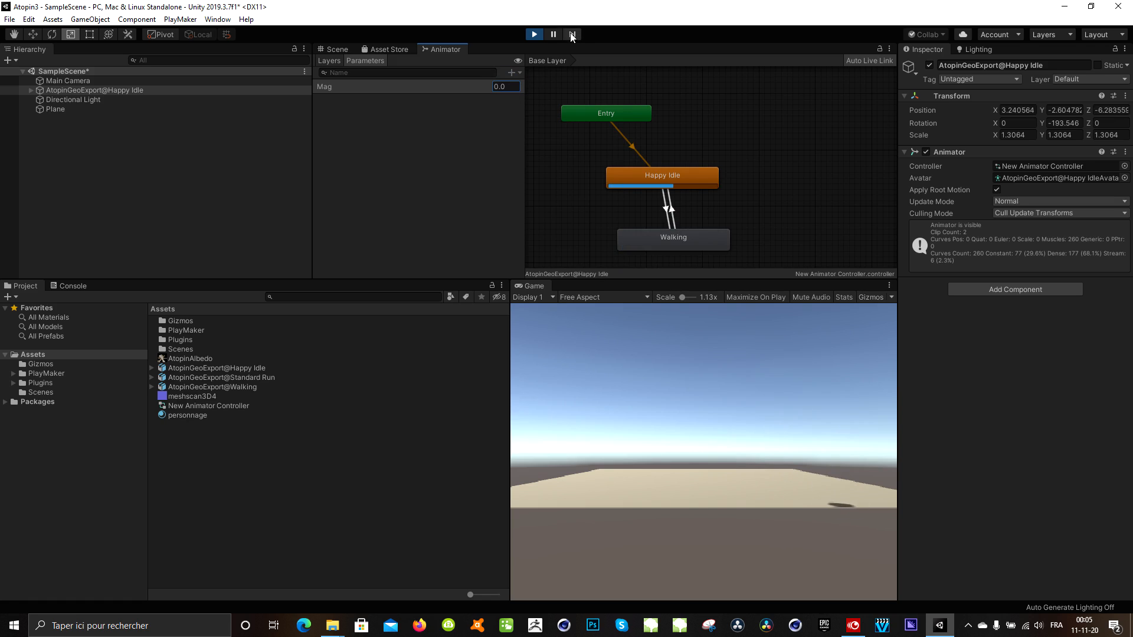
left_click(533, 33)
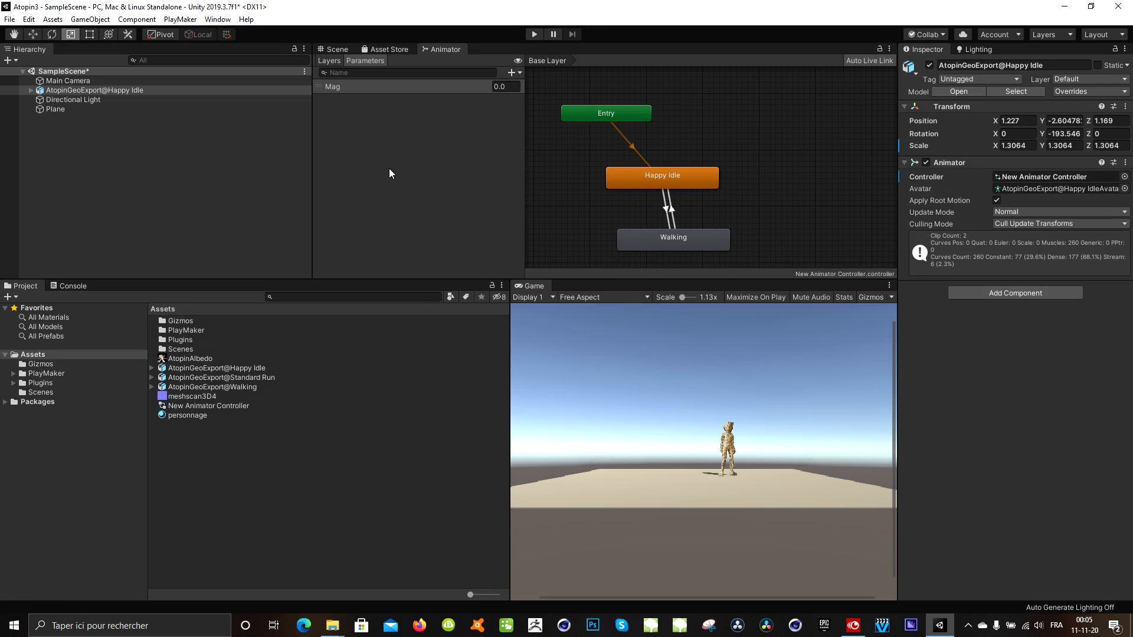
key("ctrl+s")
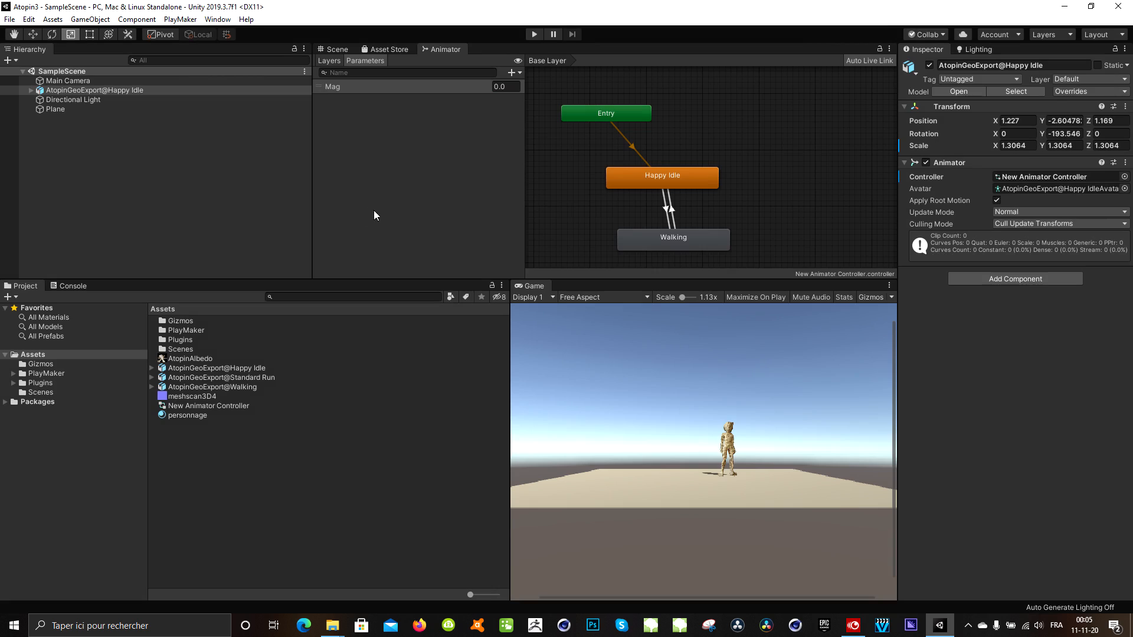